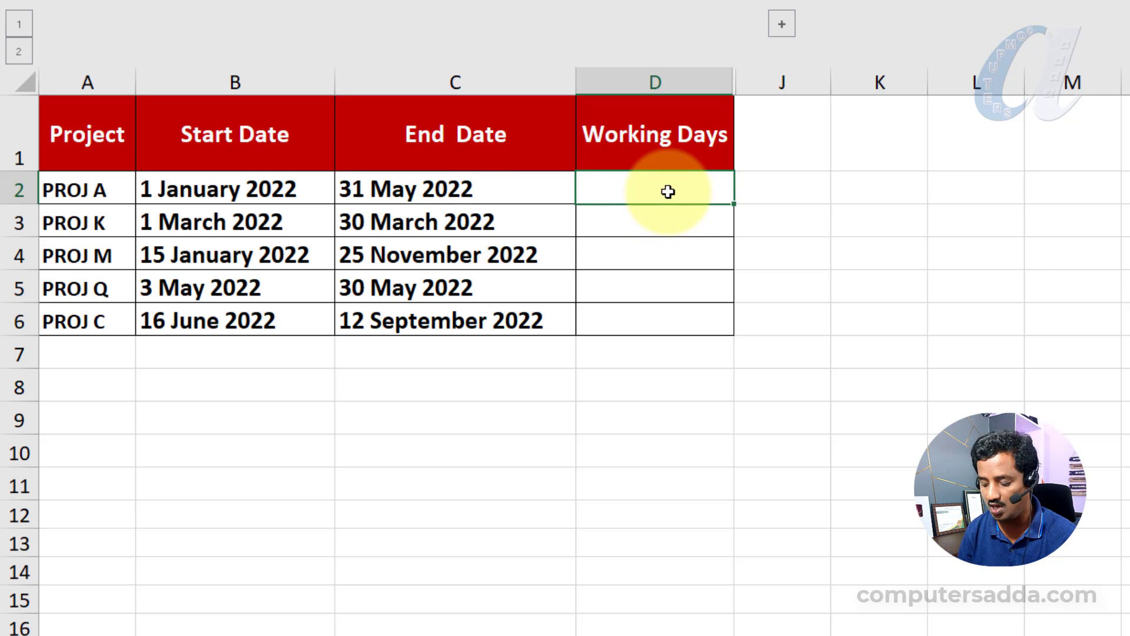
- Enter a NETWORKDAYS formula in D2 using start date B2 and end date C2
text(net)
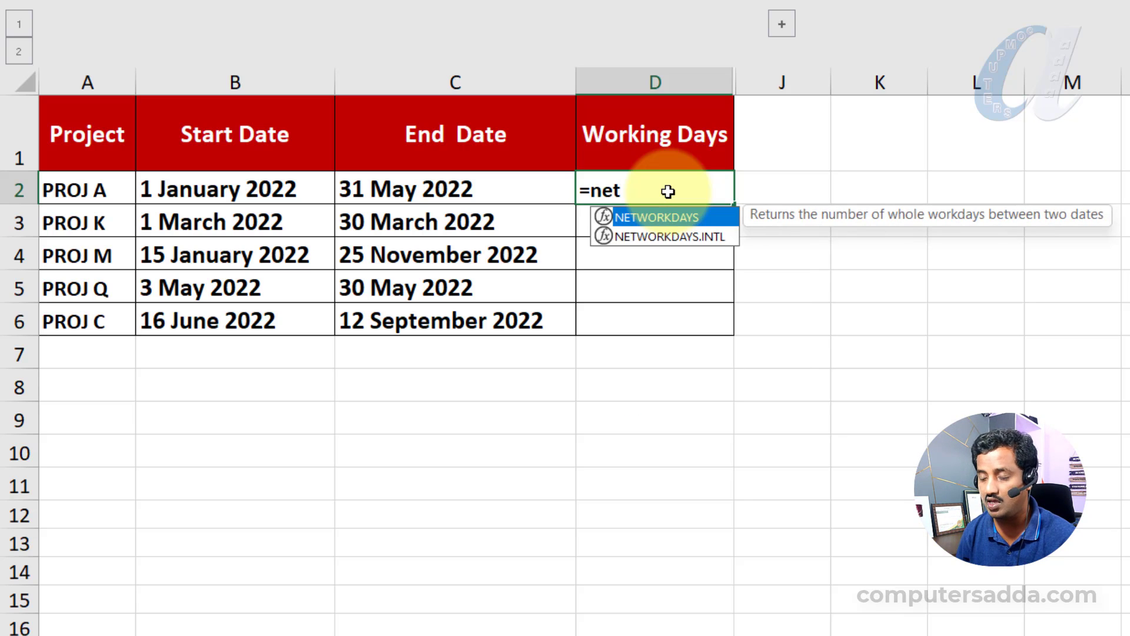
key(Tab)
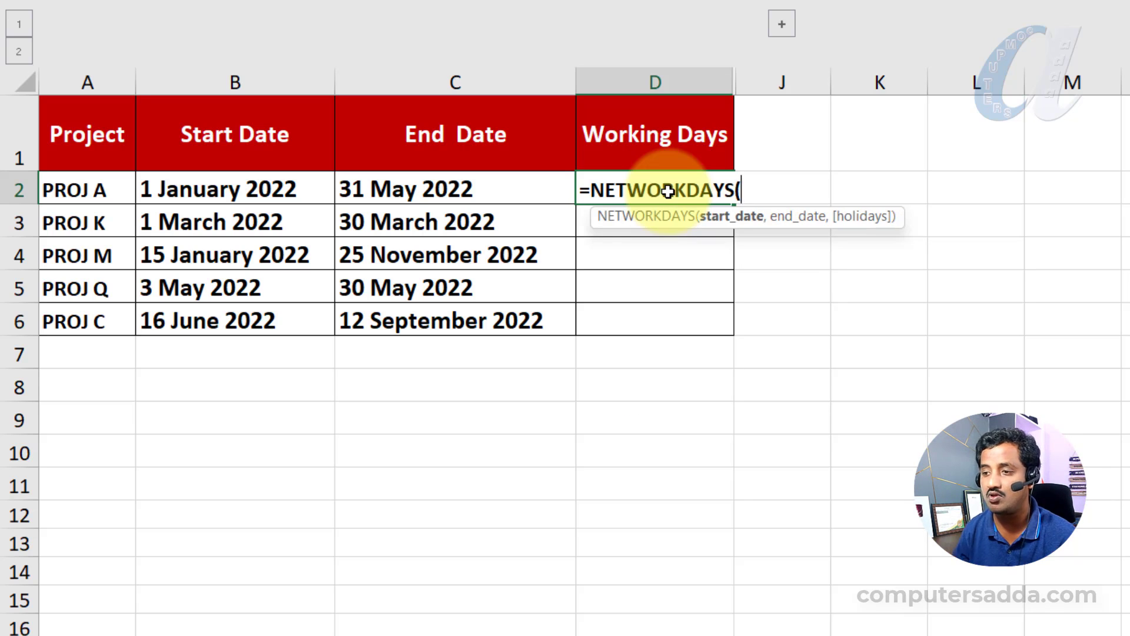
click(294, 189)
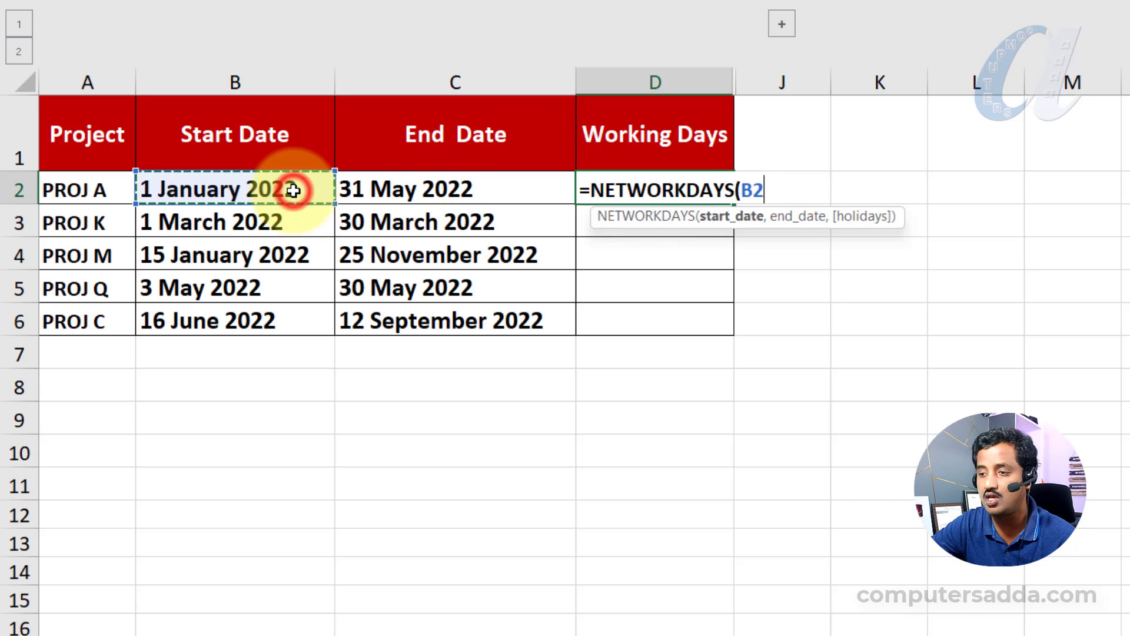
text(,)
click(460, 190)
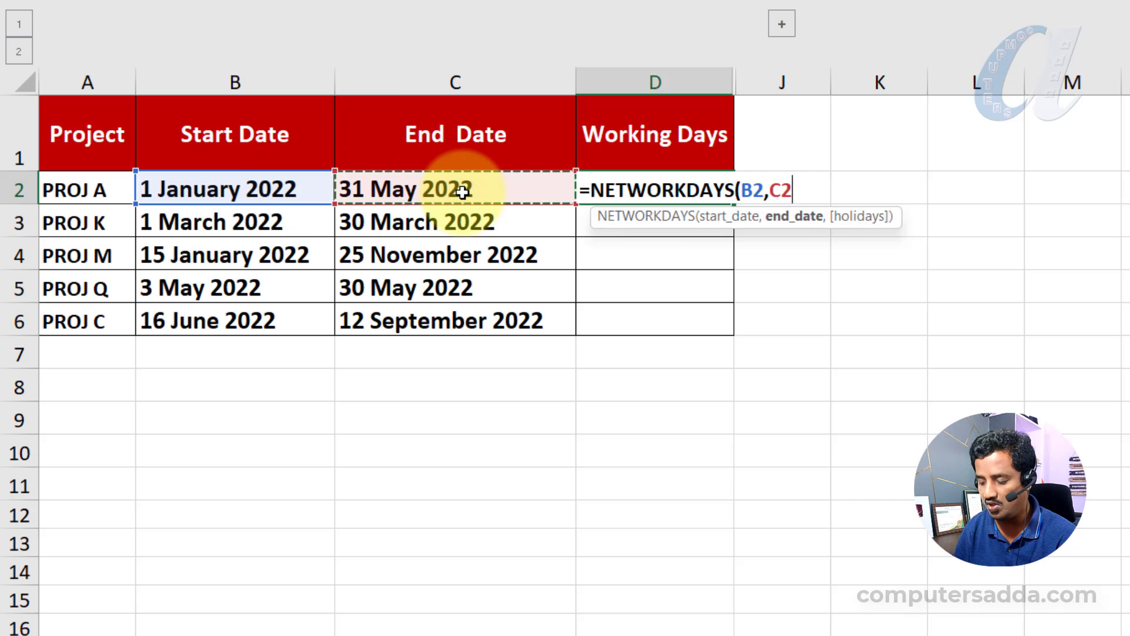
text())
key(Return)
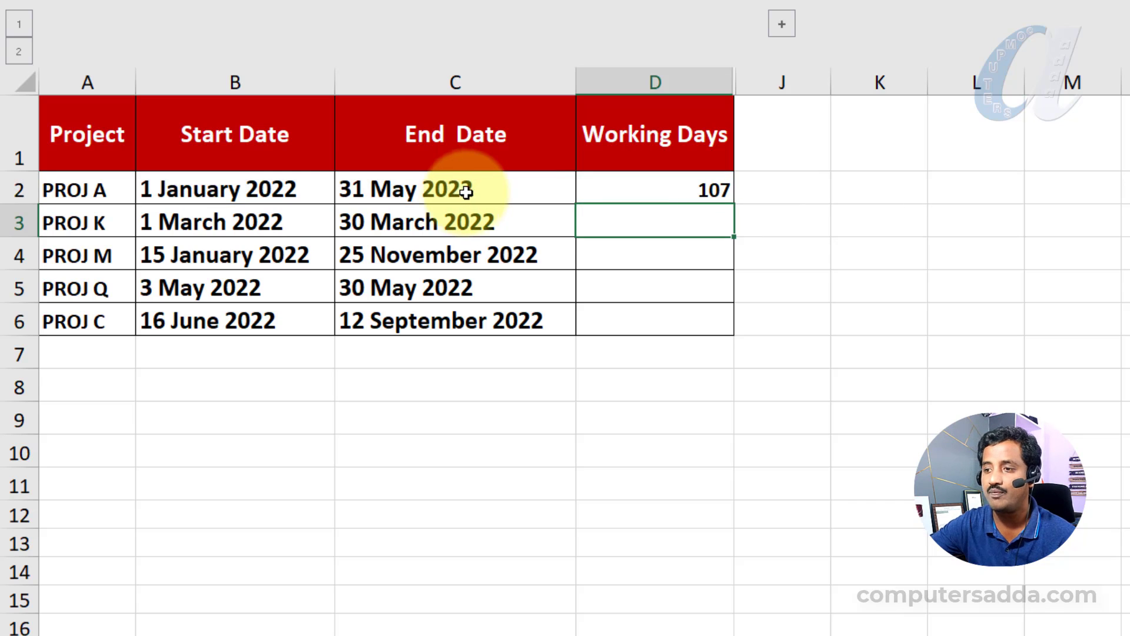
- Fill the Working Days formula from D2 down to D6 for the remaining projects
click(645, 197)
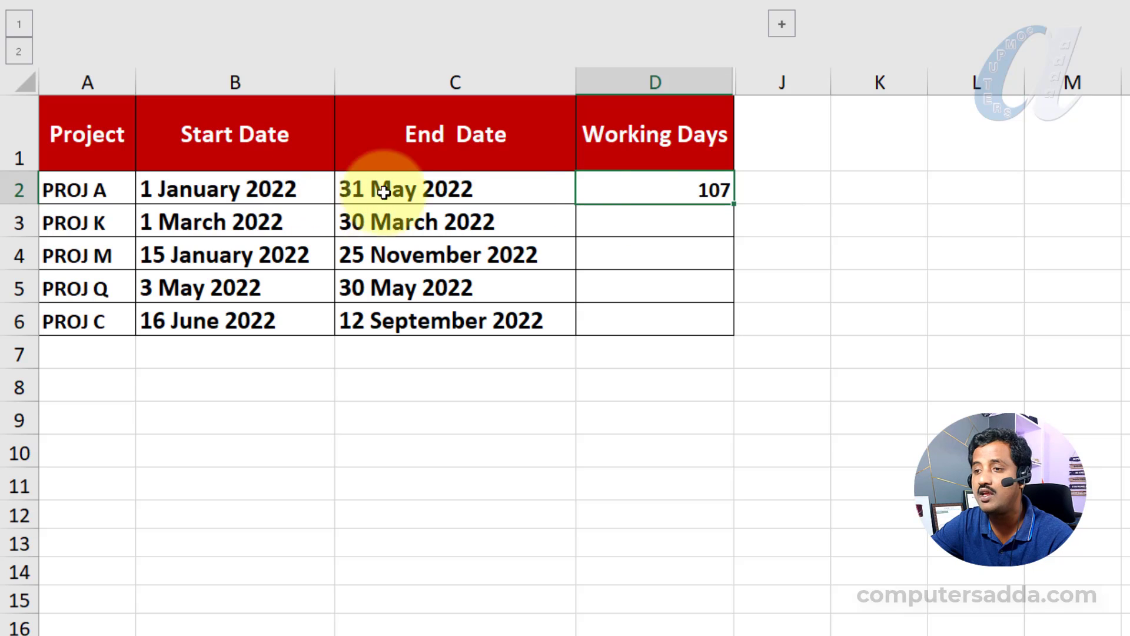
click(659, 190)
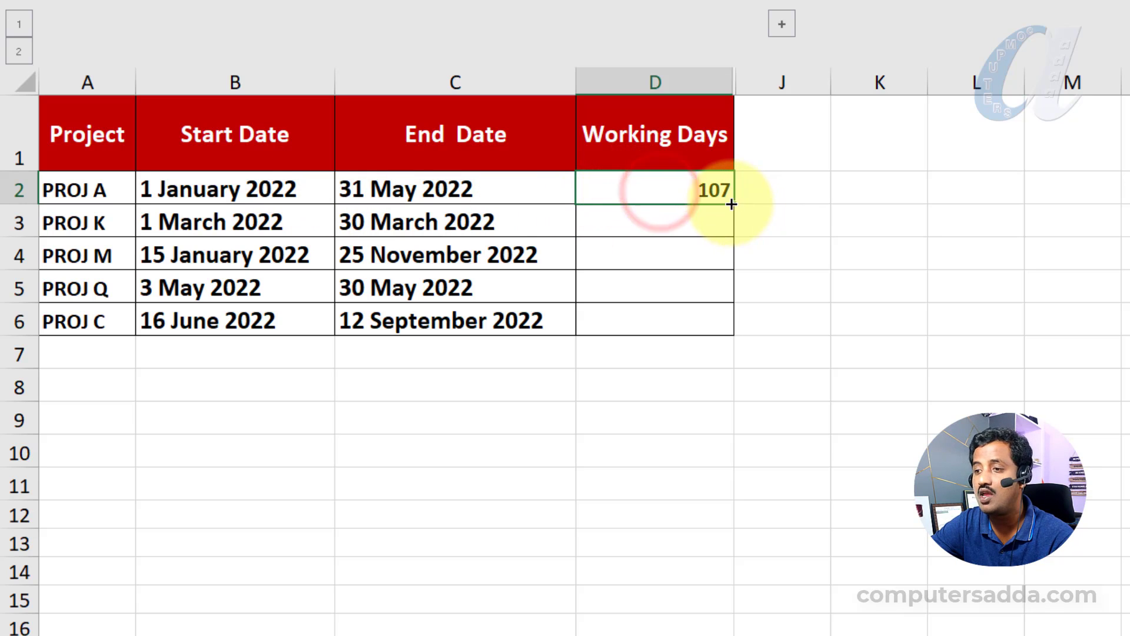
drag(735, 204, 734, 336)
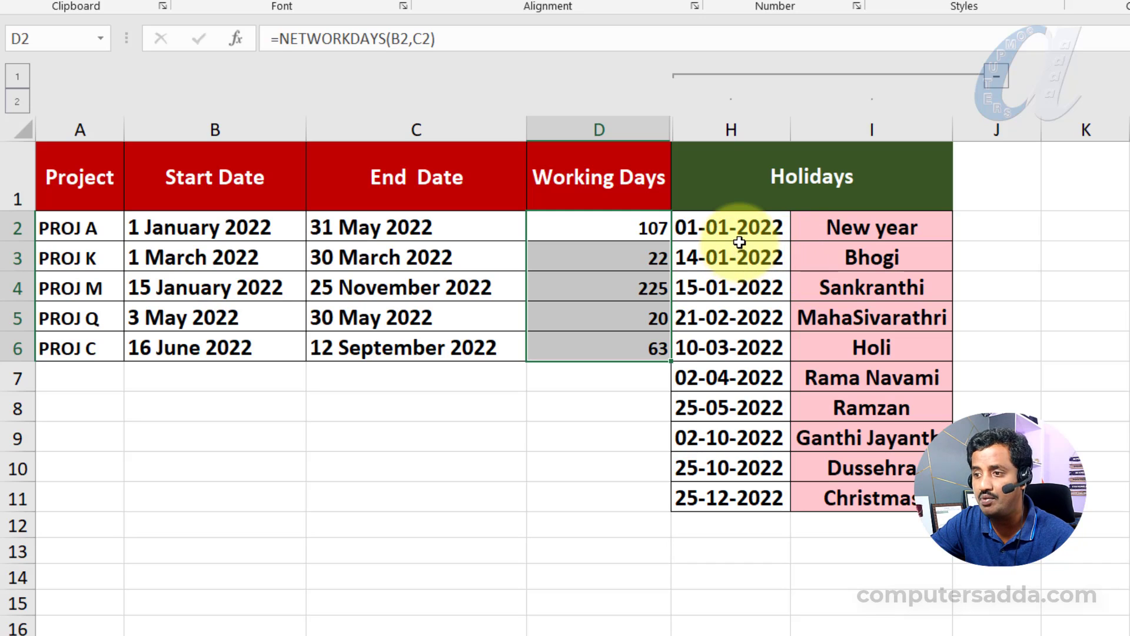
drag(618, 227, 628, 285)
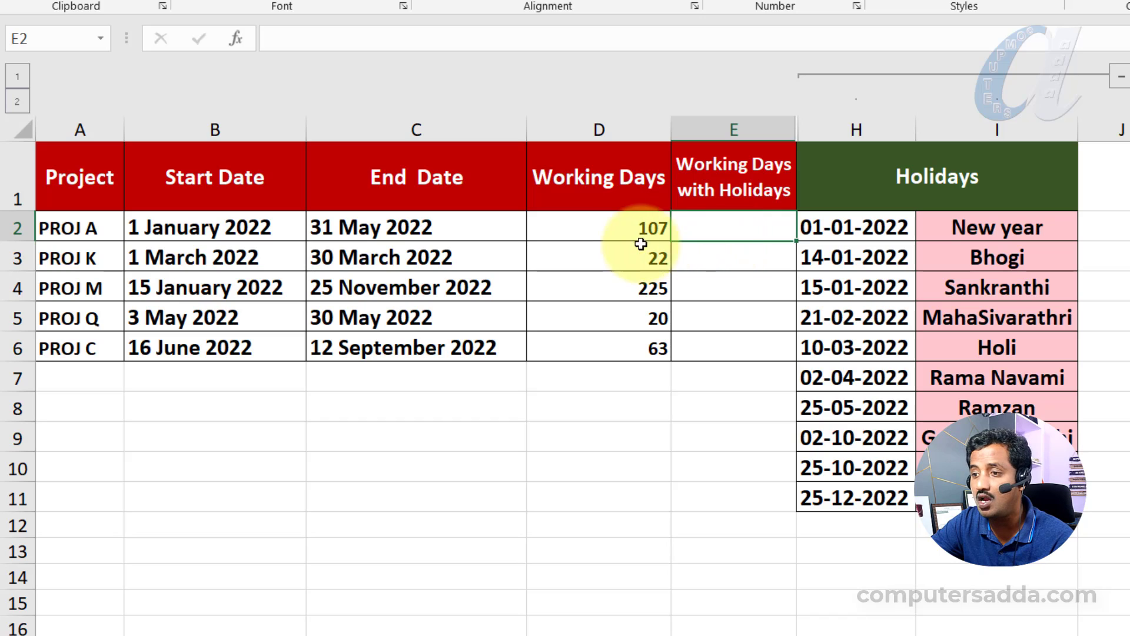
click(593, 126)
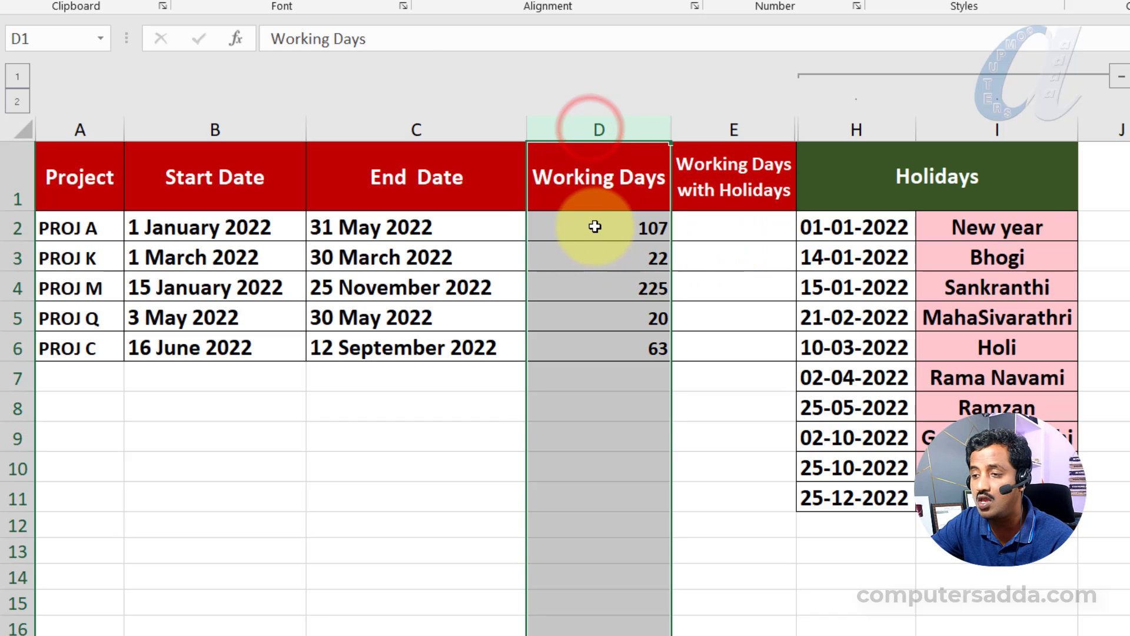
drag(595, 227, 601, 351)
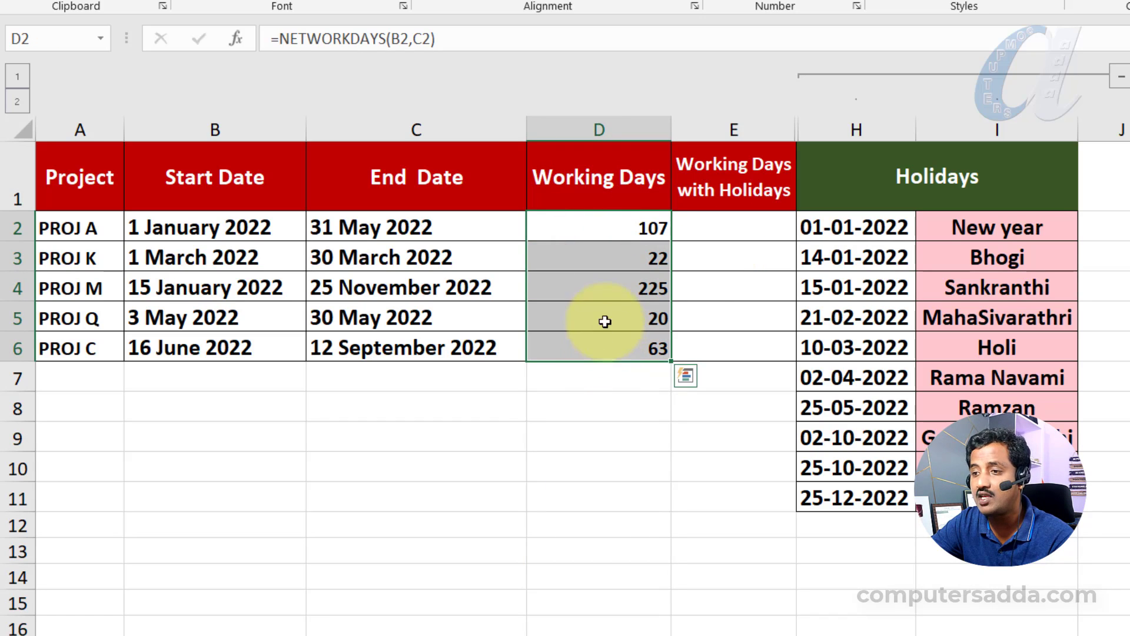
drag(628, 225, 618, 348)
drag(717, 223, 717, 356)
- Build a NETWORKDAYS formula in E2 with start date B2, end date C2 and holiday range H2:H11
click(747, 222)
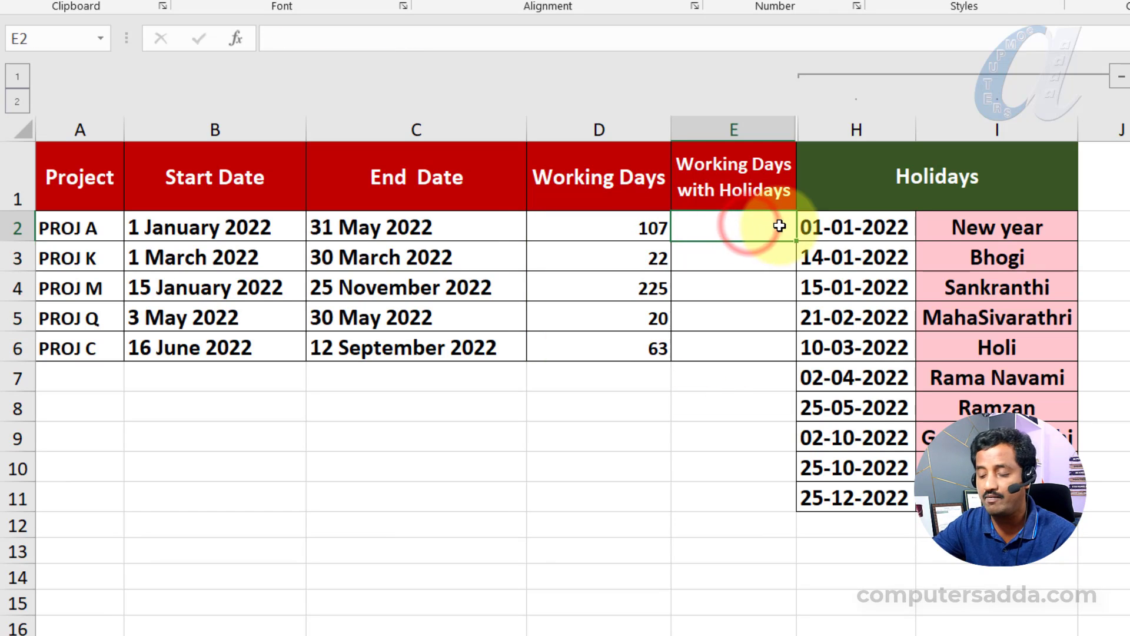
text(=net)
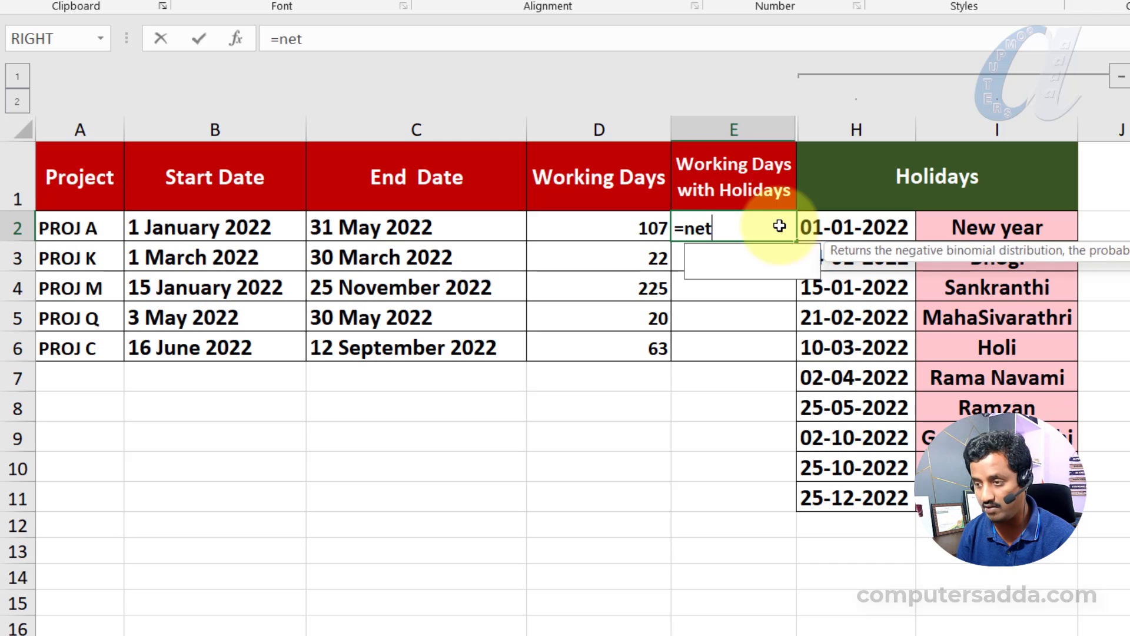
key(Tab)
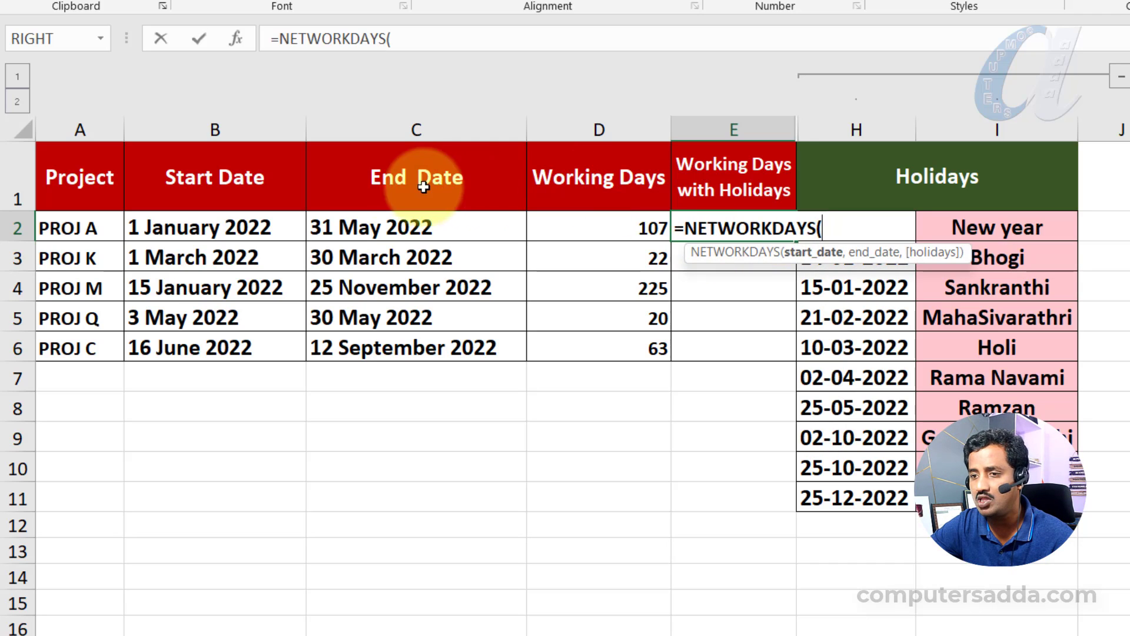
click(229, 230)
text(,)
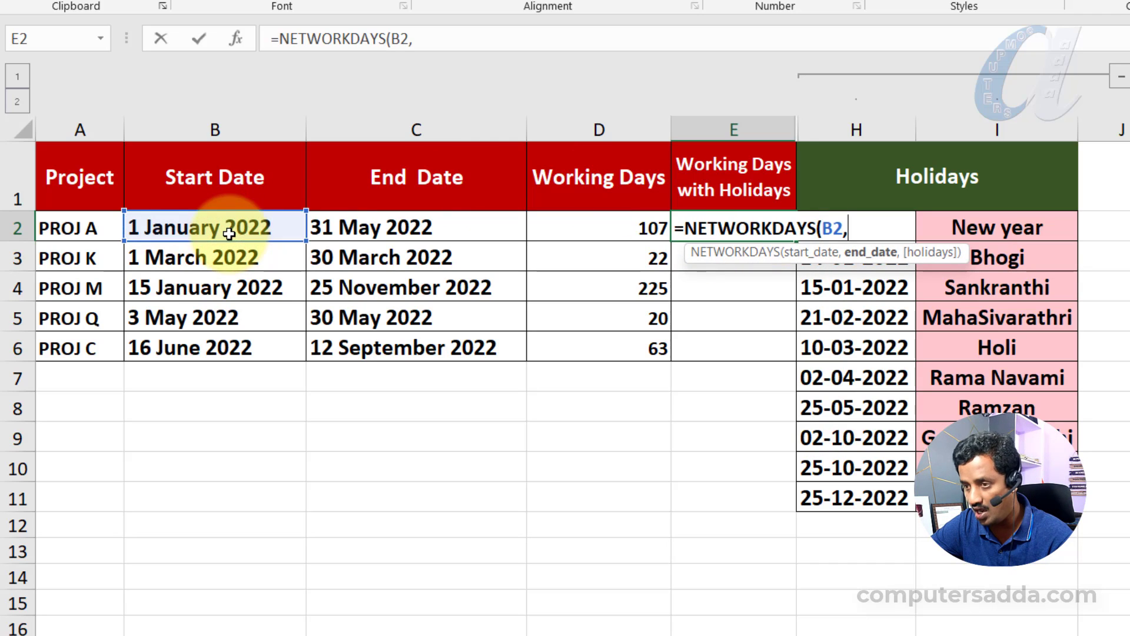
click(378, 229)
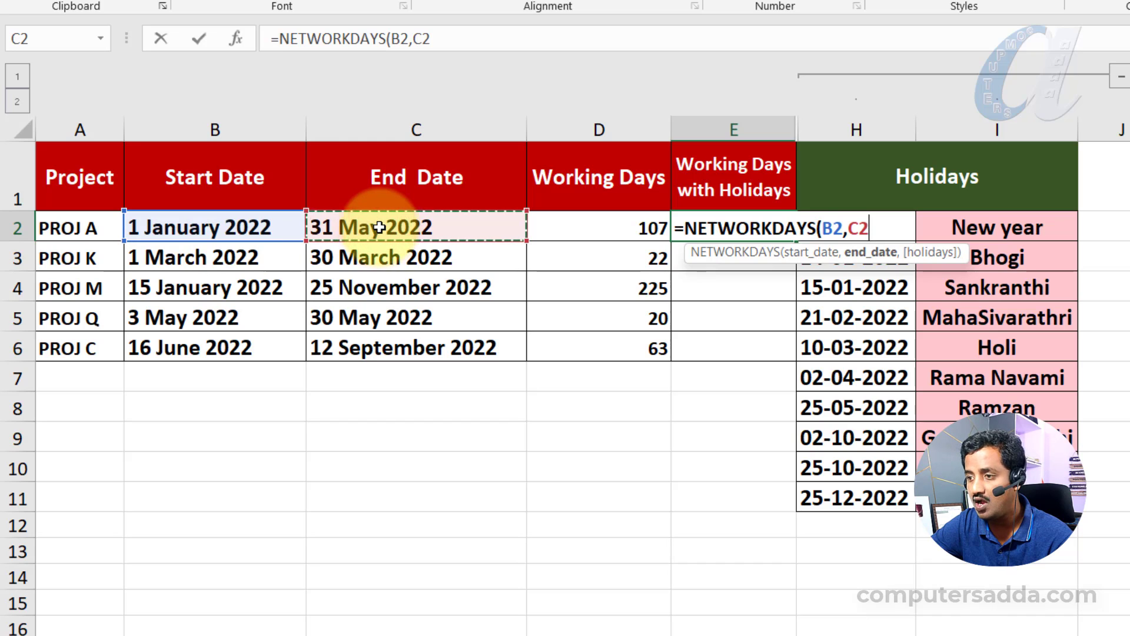
text(,)
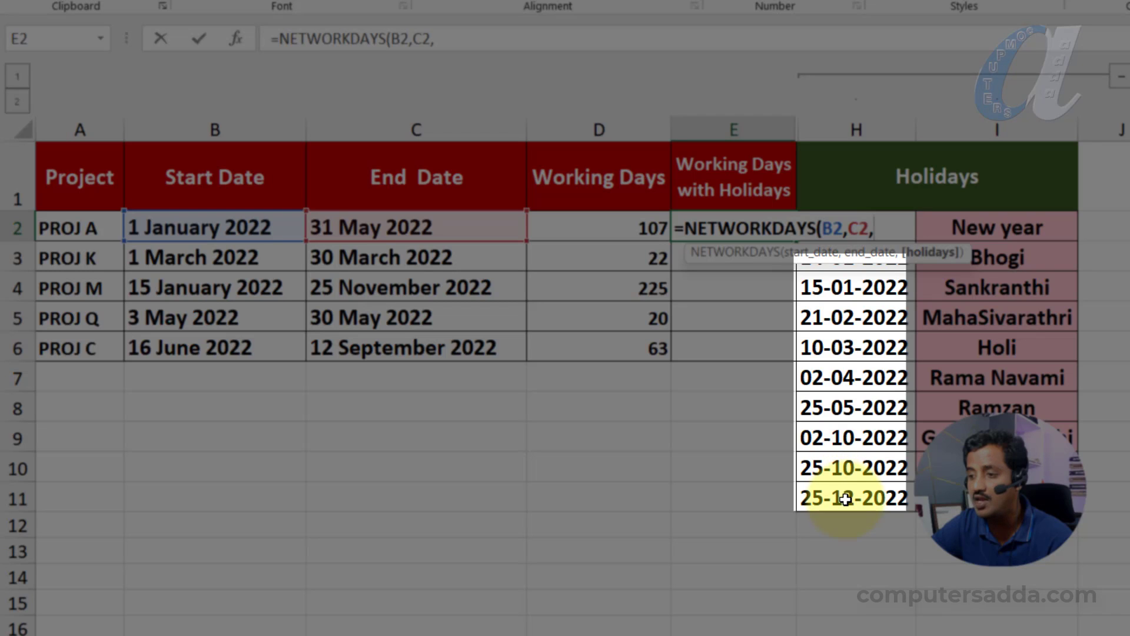
drag(846, 499, 871, 229)
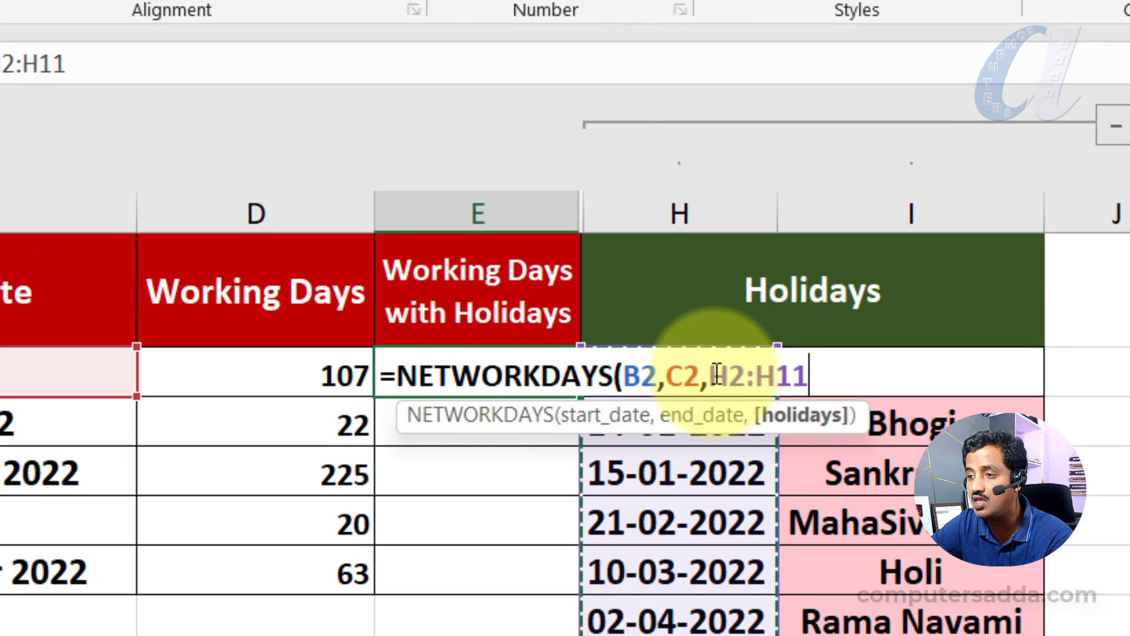
- Make the holiday range in the E2 formula absolute as $H$2:$H$11 and fill the completed formula down to E6
drag(713, 376, 825, 380)
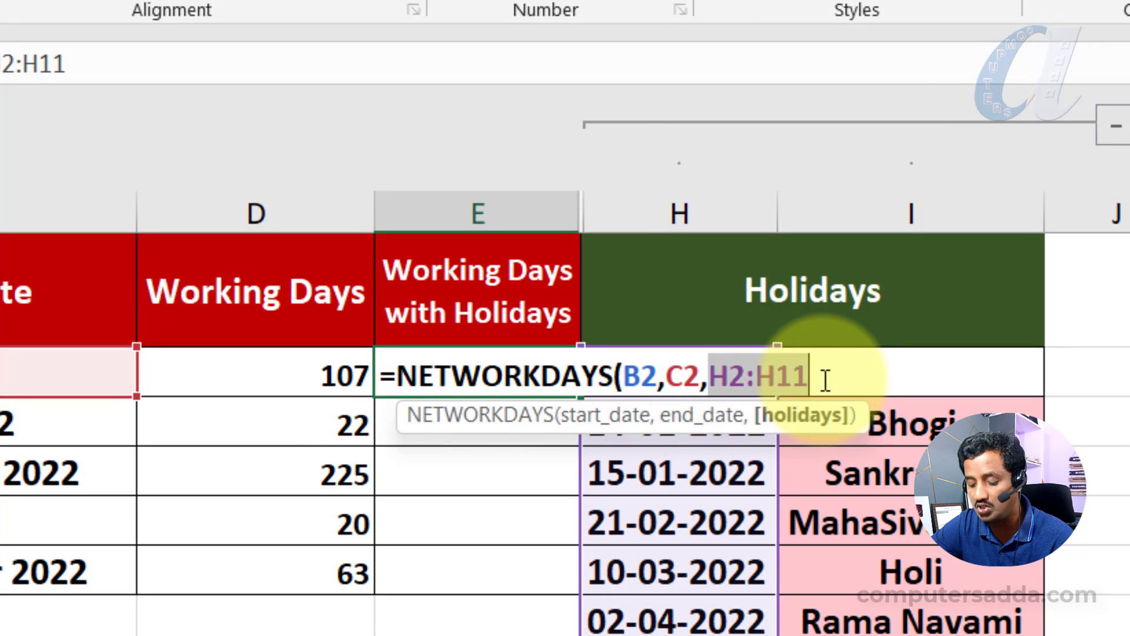
key(F4)
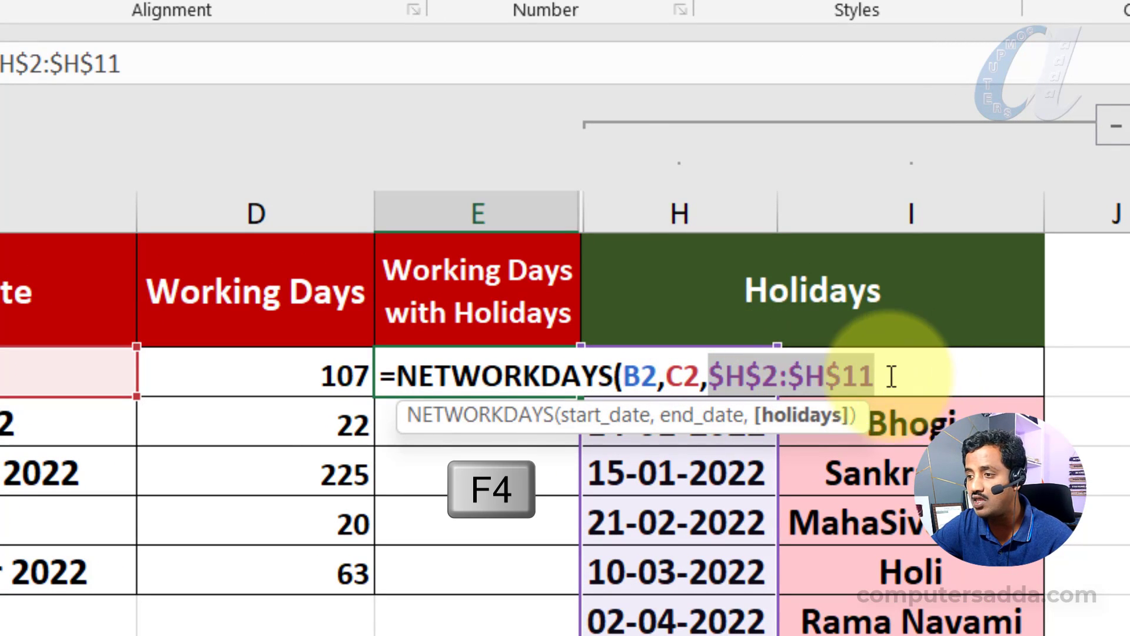
click(875, 374)
text())
key(Return)
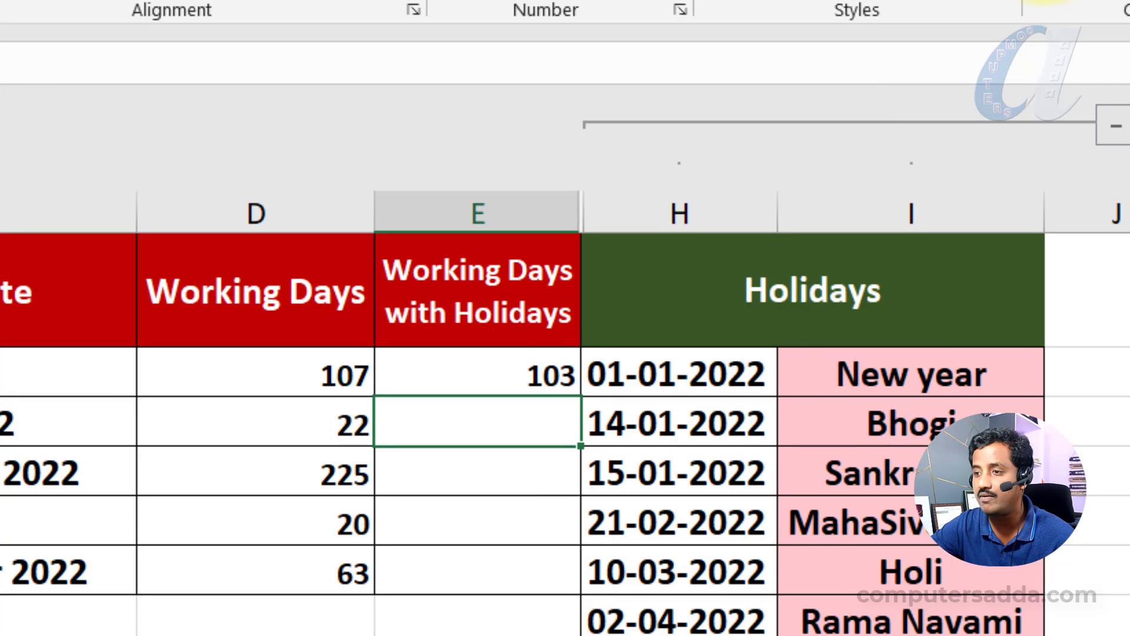
click(517, 373)
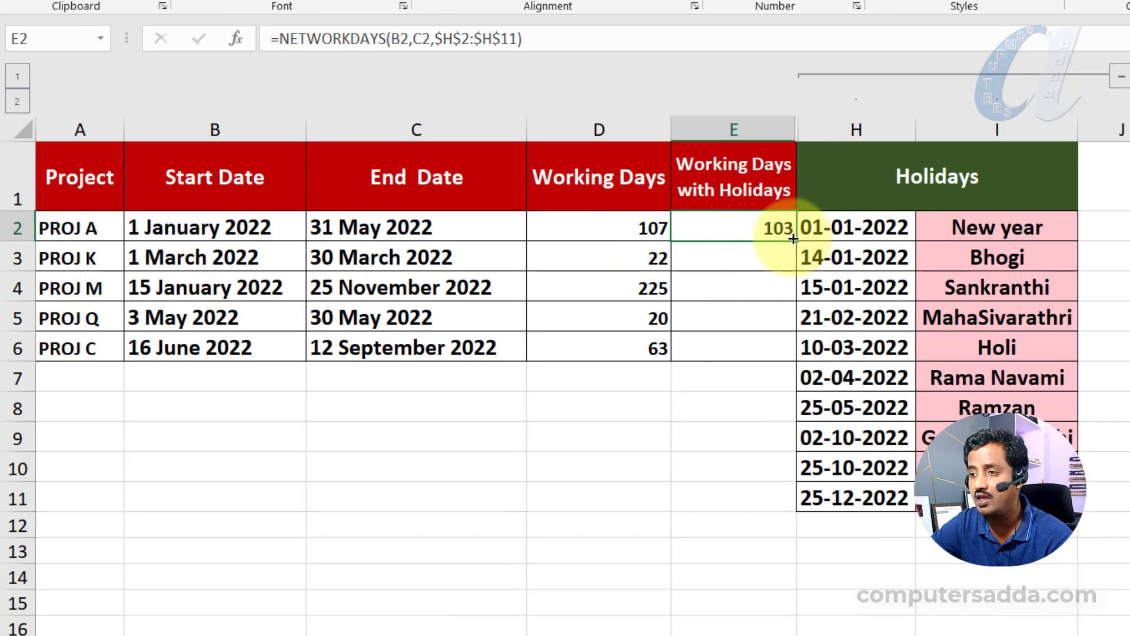
drag(794, 238, 783, 347)
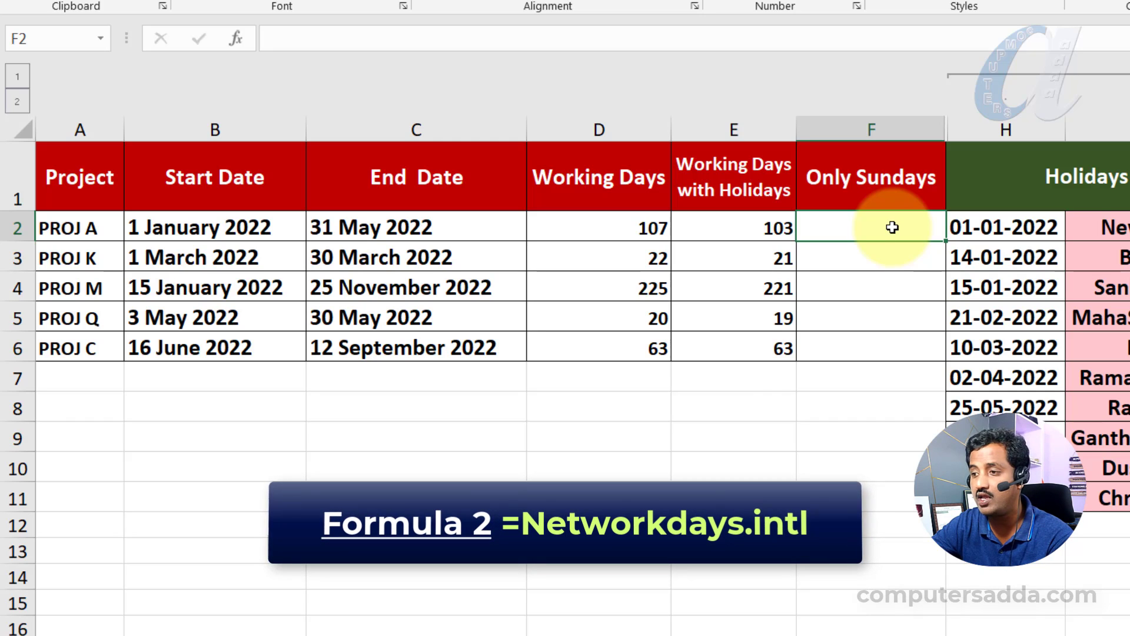
click(890, 130)
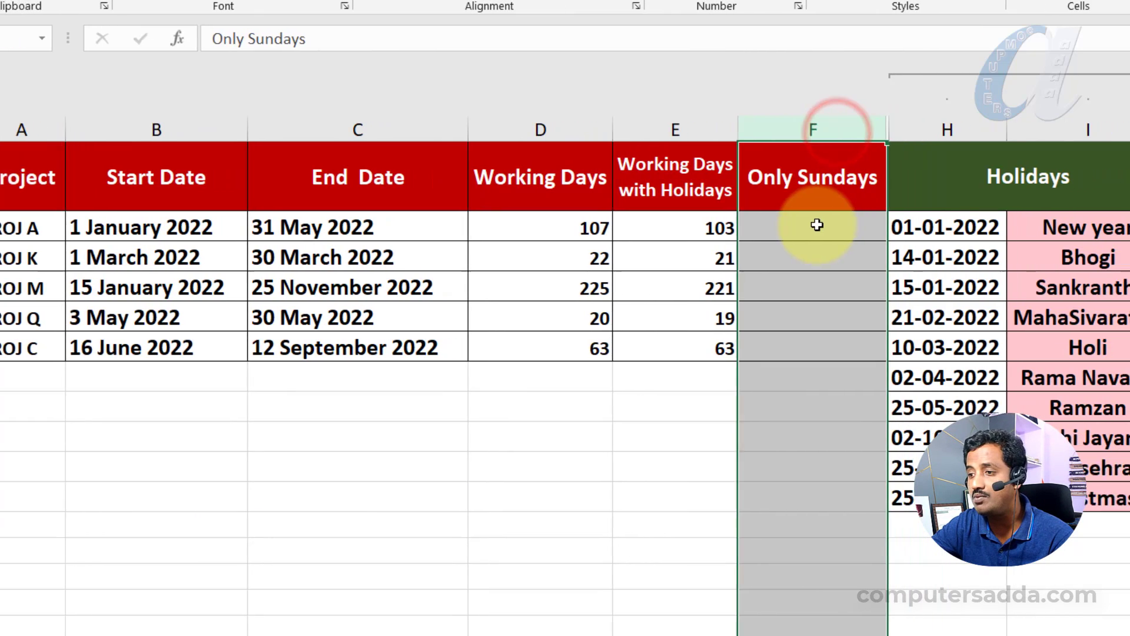
drag(815, 227, 811, 350)
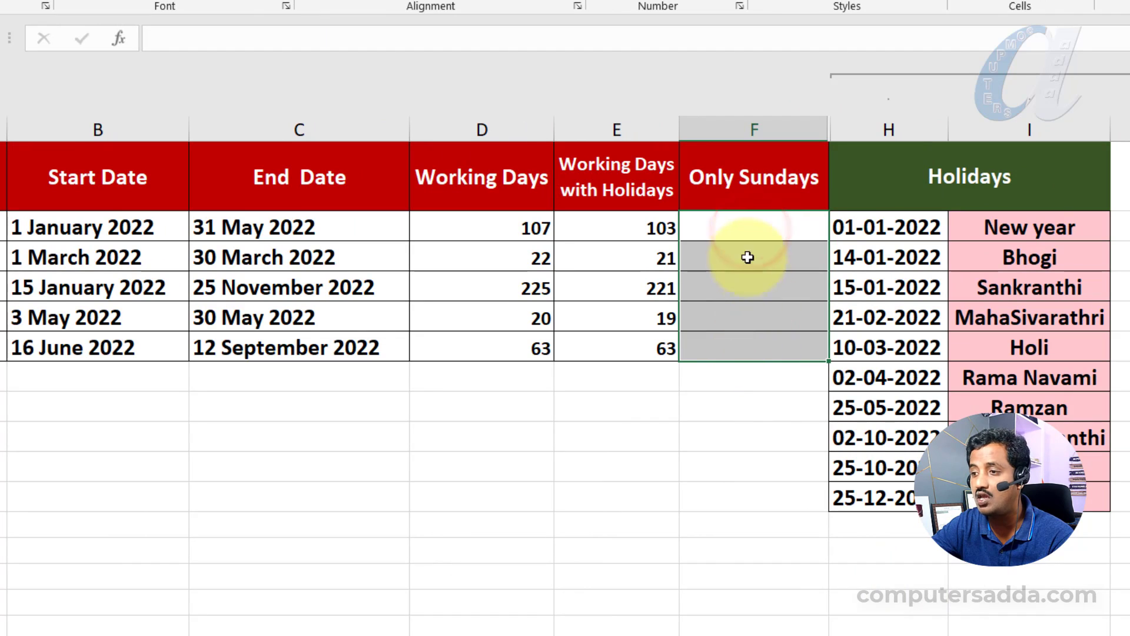
drag(752, 224, 752, 334)
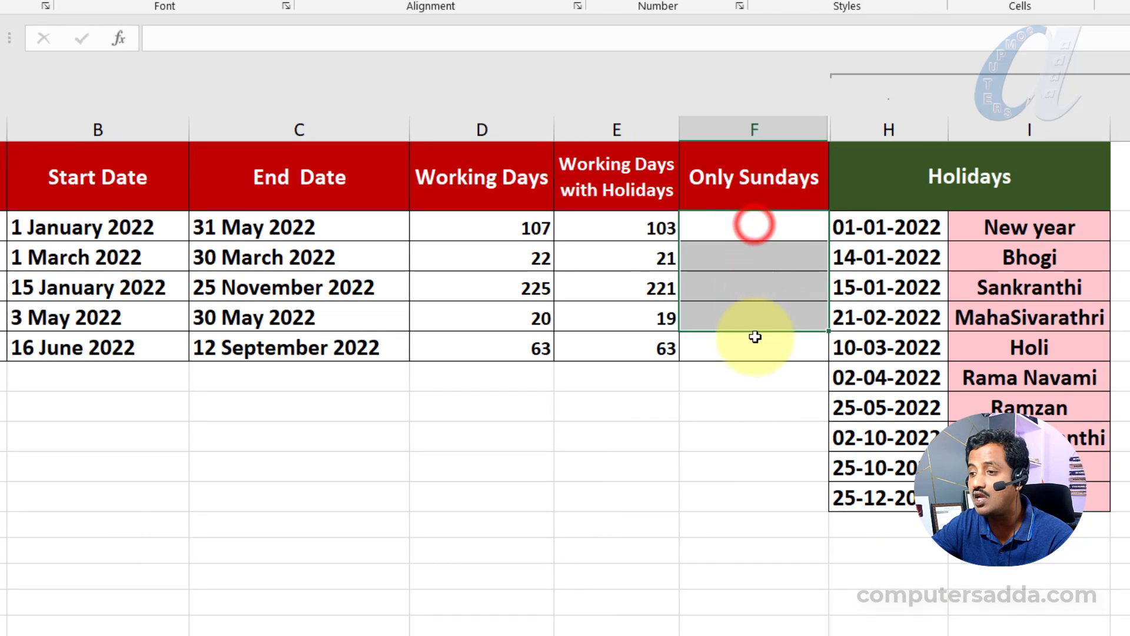
- Start a NETWORKDAYS.INTL formula in F2 with B2 as the start date and C2 as the end date
click(755, 221)
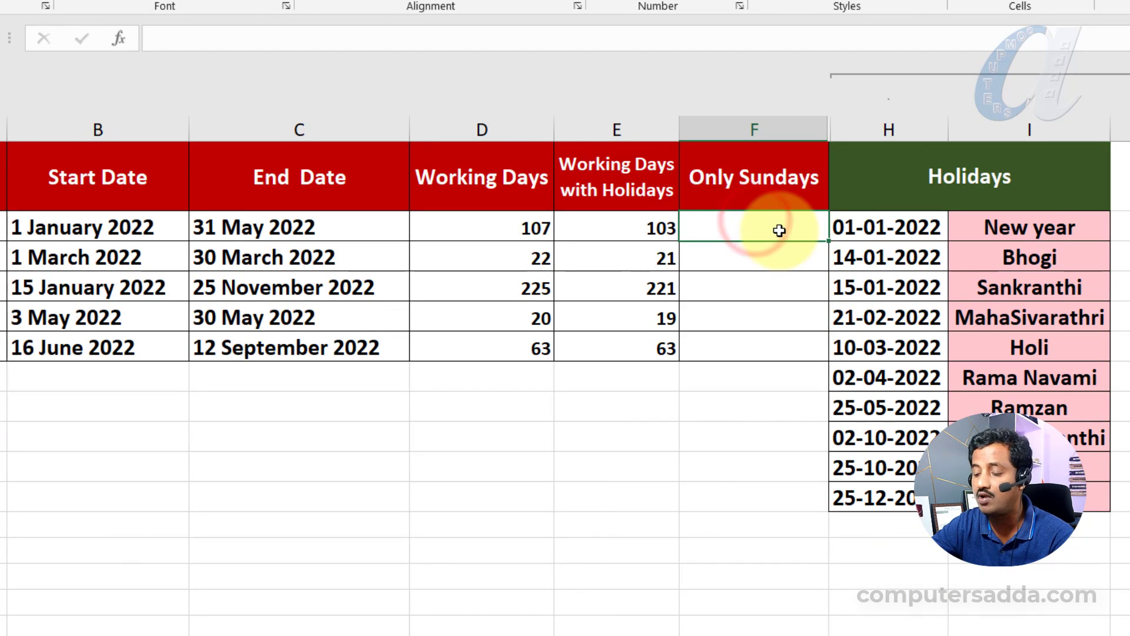
text(=net)
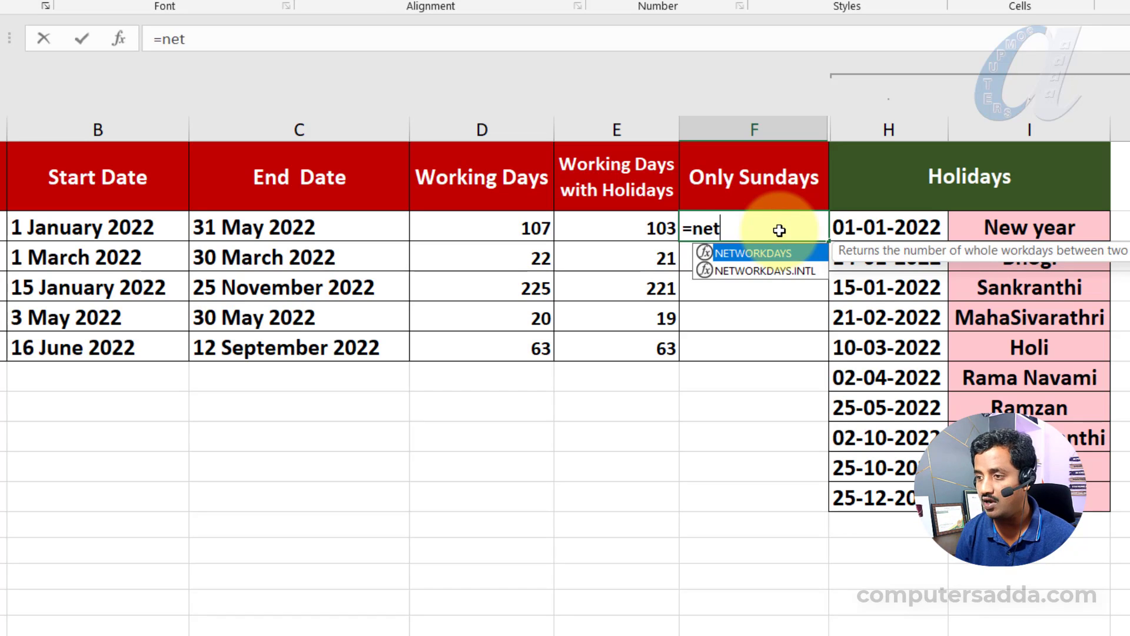
key(Down)
key(Tab)
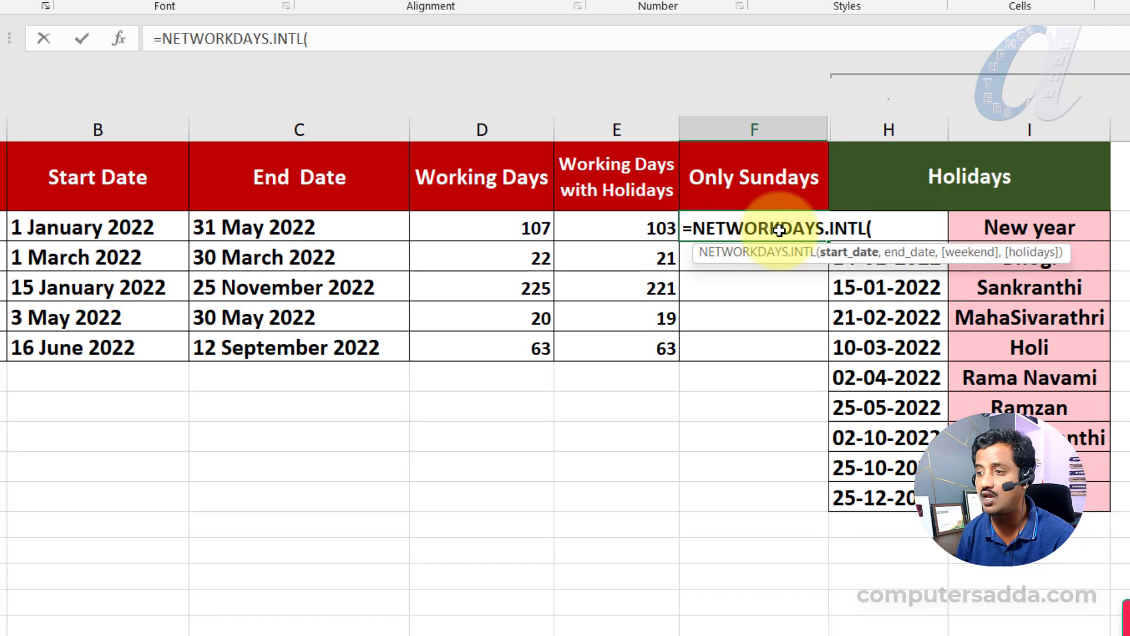
click(65, 229)
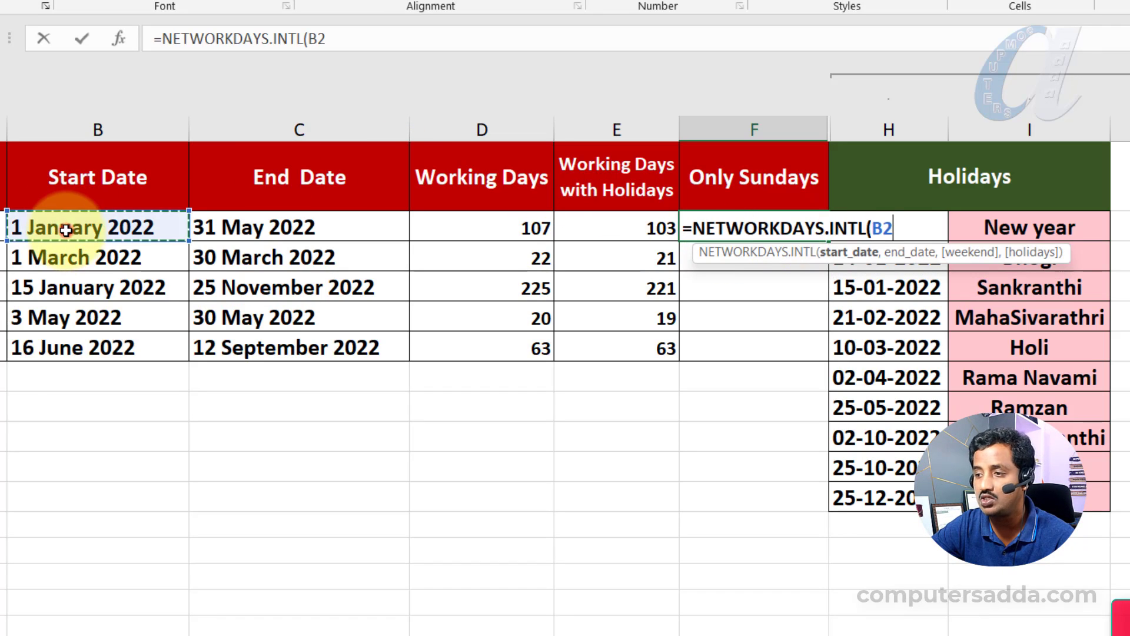
text(,)
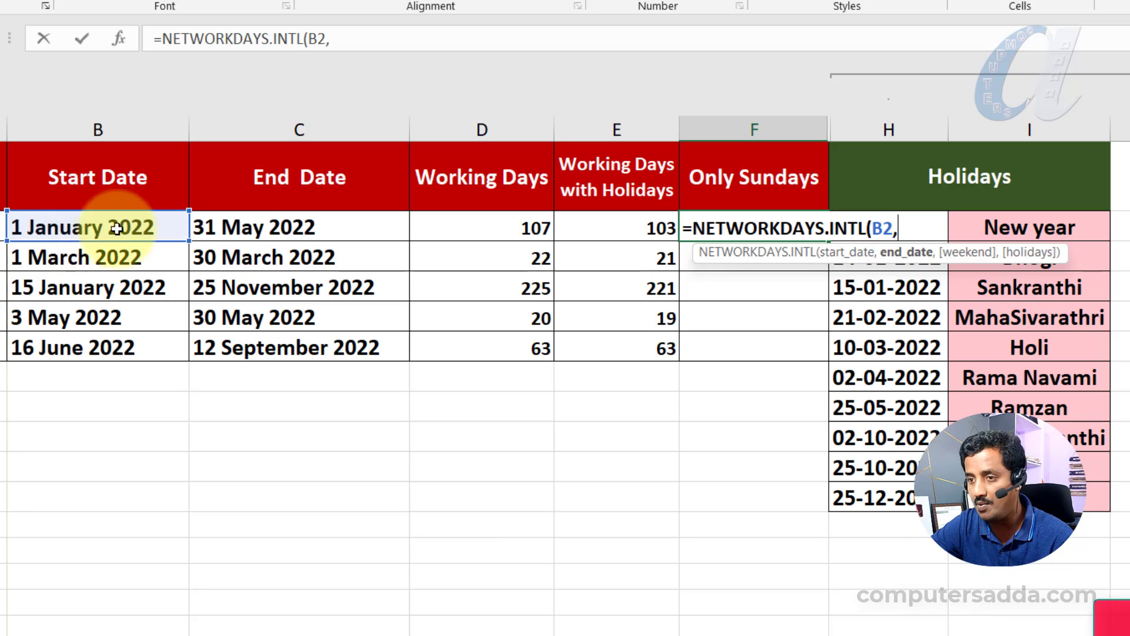
click(250, 223)
text(,)
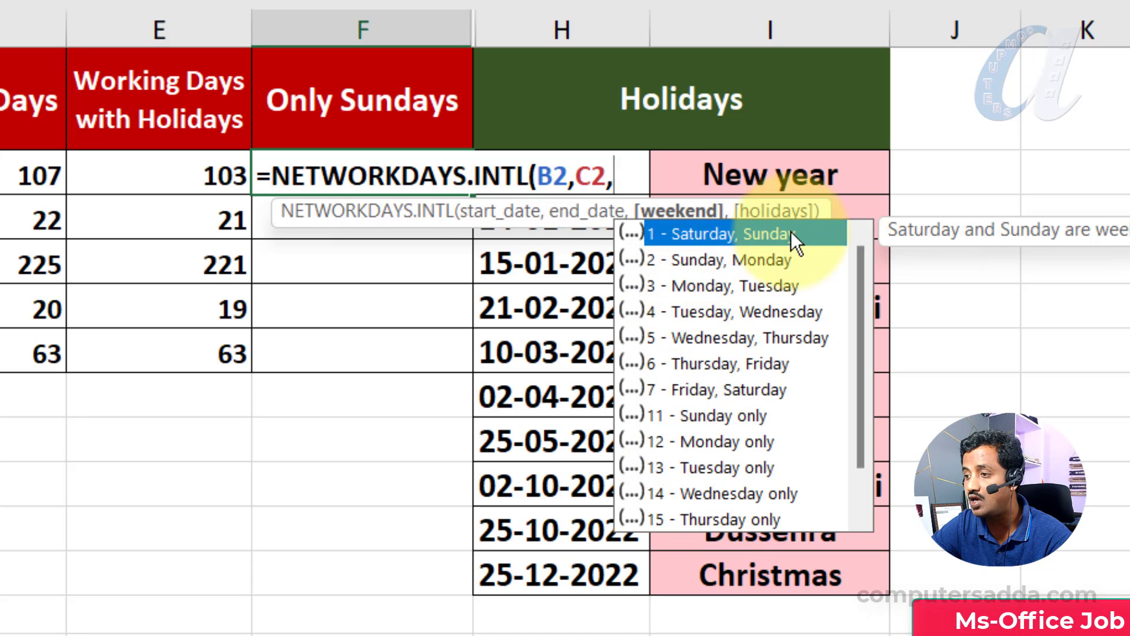
- Set the weekend argument of the F2 formula to 11 (Sunday only) and complete the formula
scroll(760, 329, down, 1)
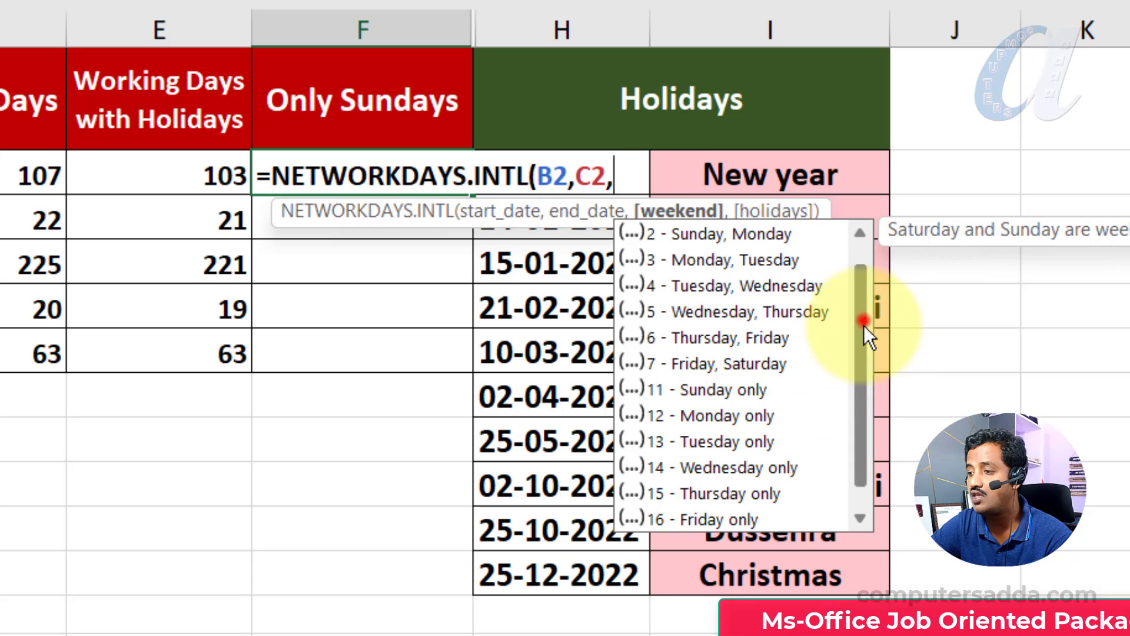
drag(863, 325, 868, 296)
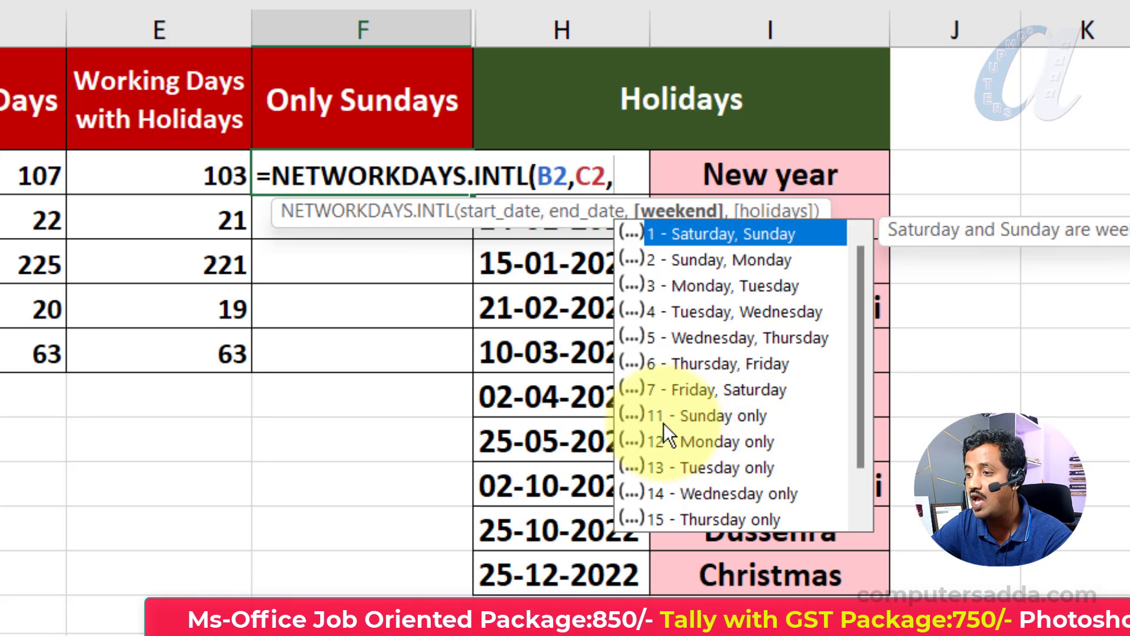
text(11)
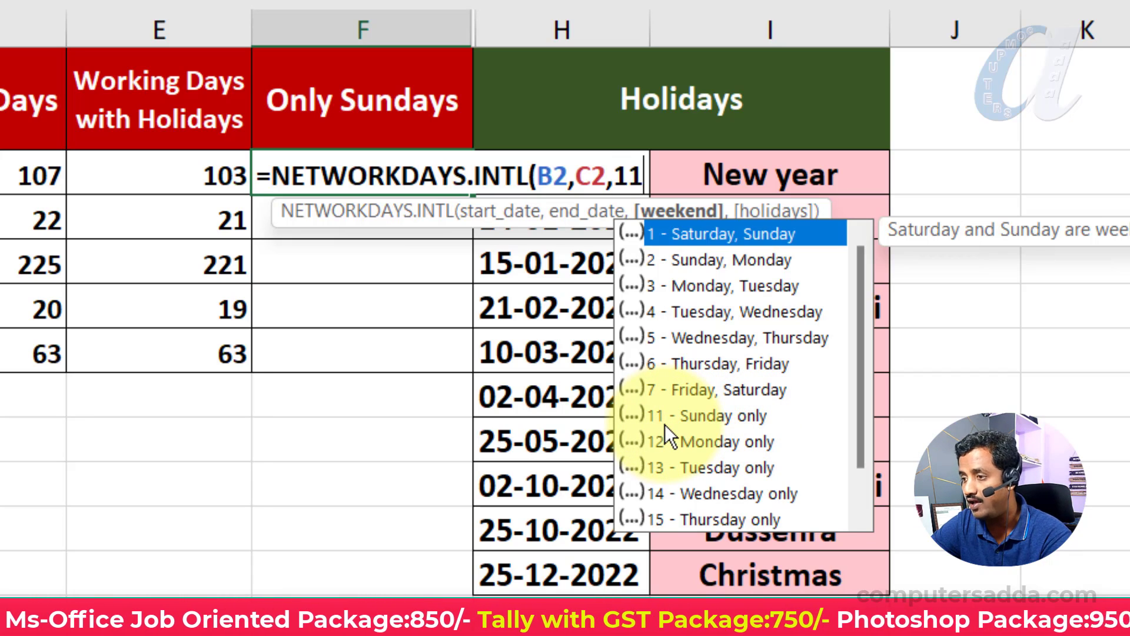
text())
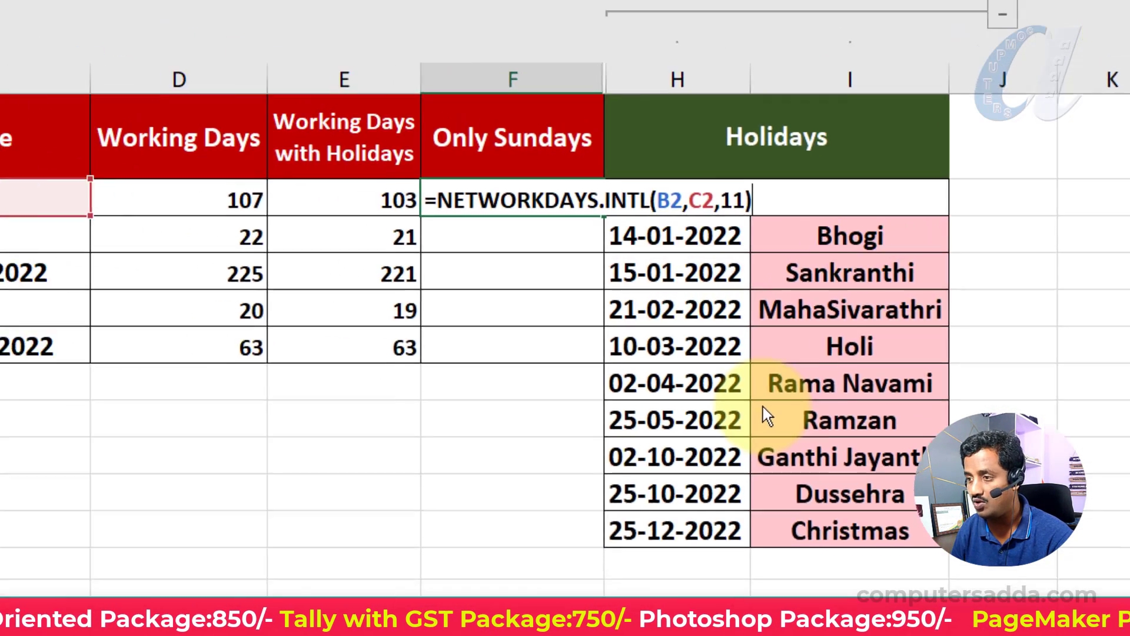
key(Return)
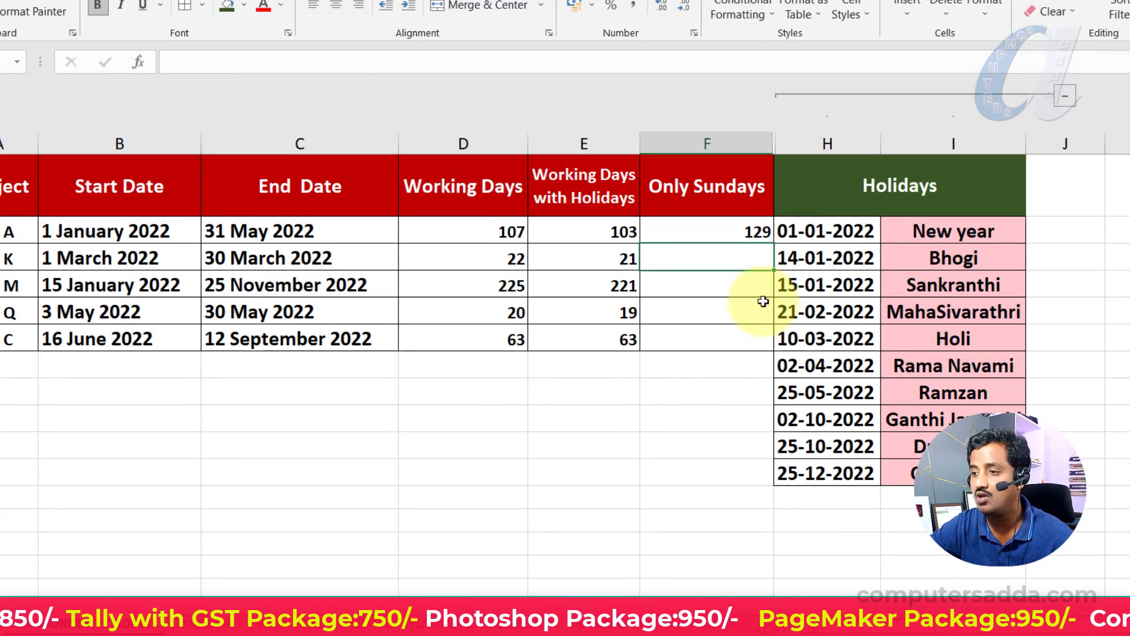
click(725, 229)
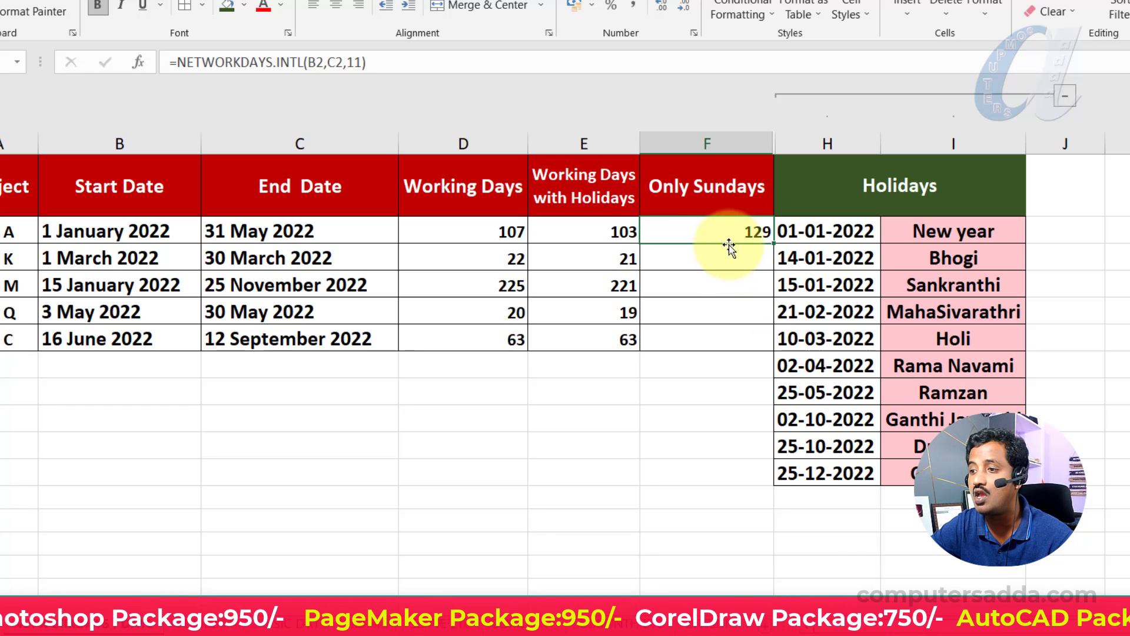
- Fill the Only Sundays formula in F2 down to F6
click(731, 231)
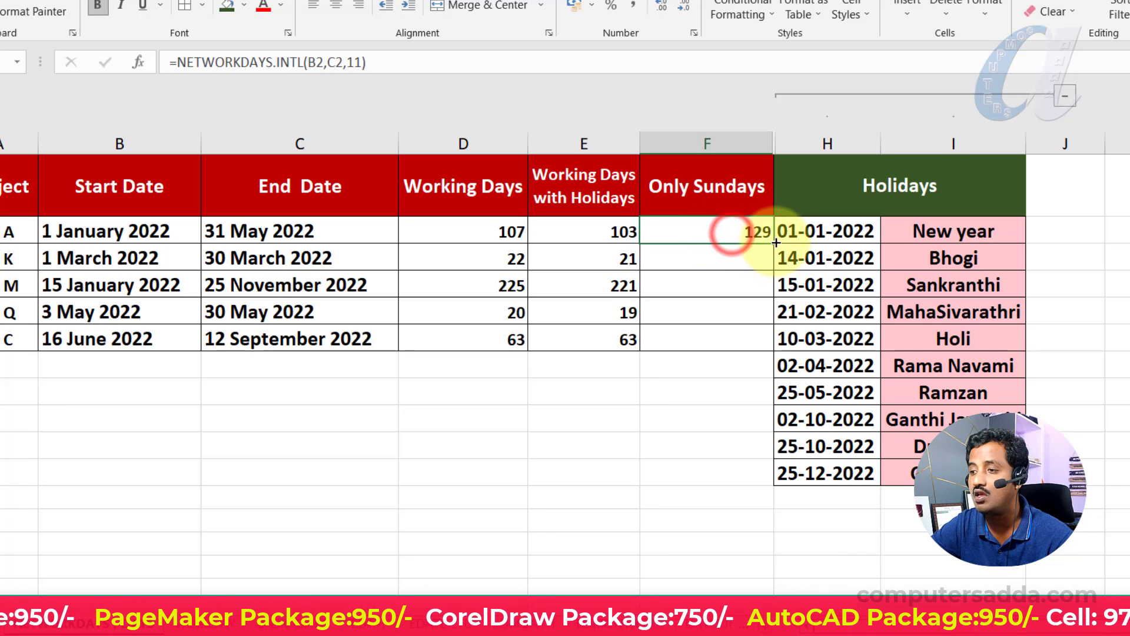
drag(776, 242, 767, 343)
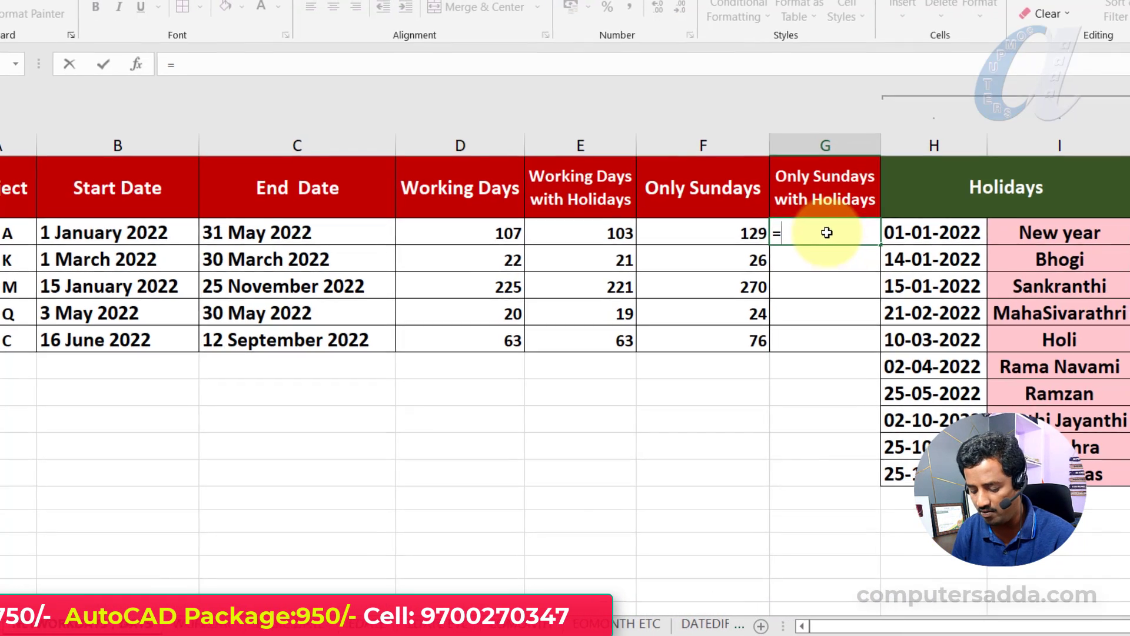
- Start a NETWORKDAYS.INTL formula in G2 with start date B2, end date C2 and weekend argument 11 (Sunday only)
text(=net)
key(Down)
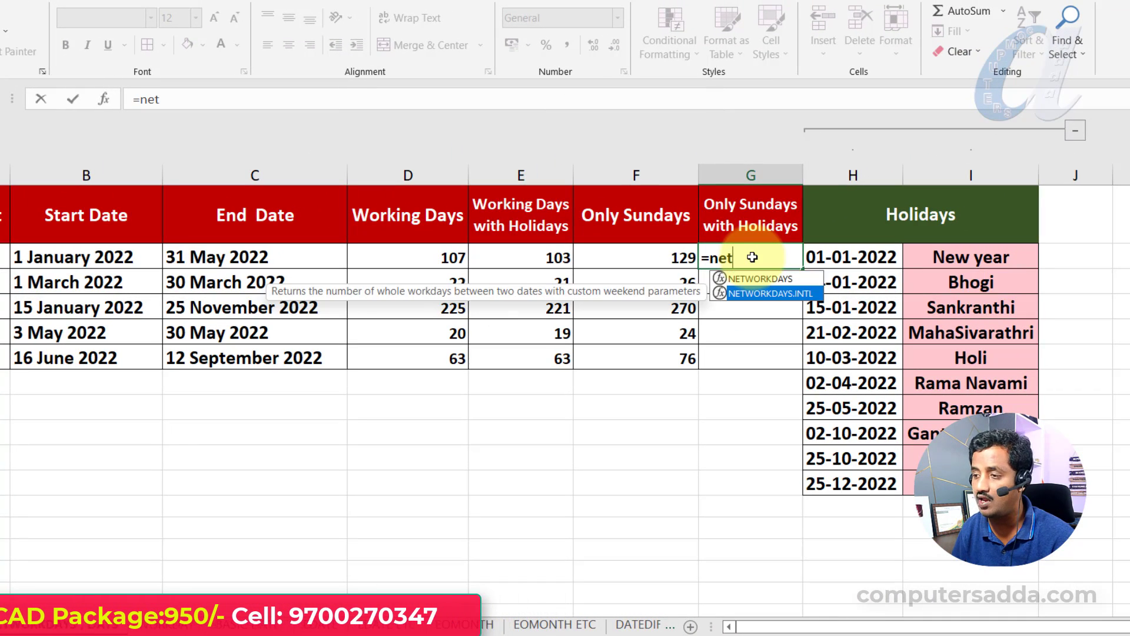
key(Tab)
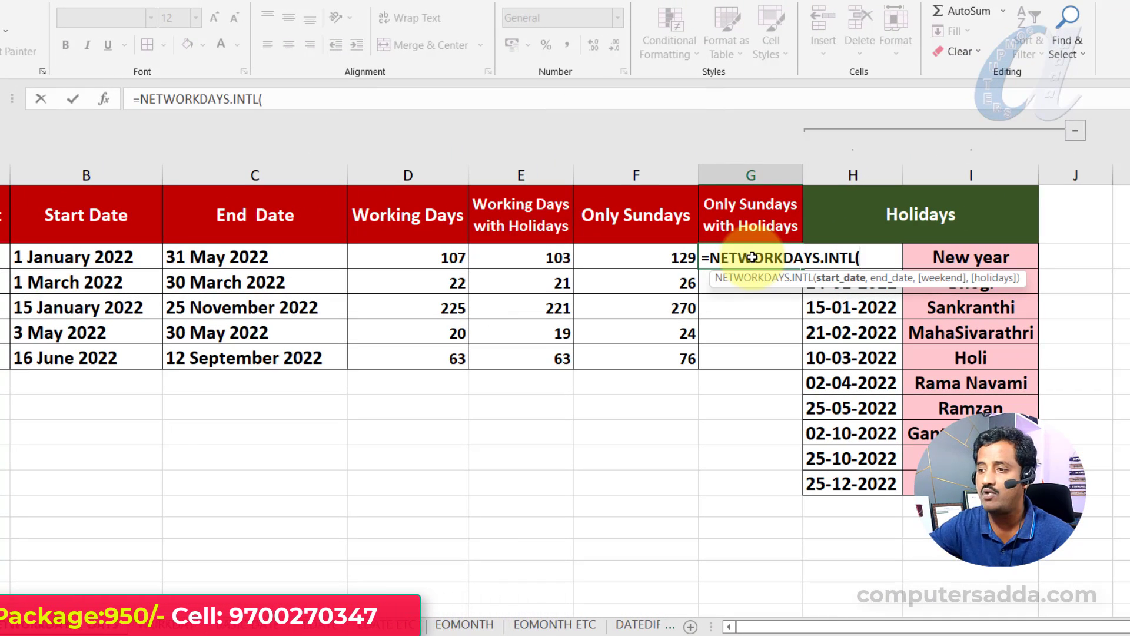
click(111, 257)
text(,)
click(252, 257)
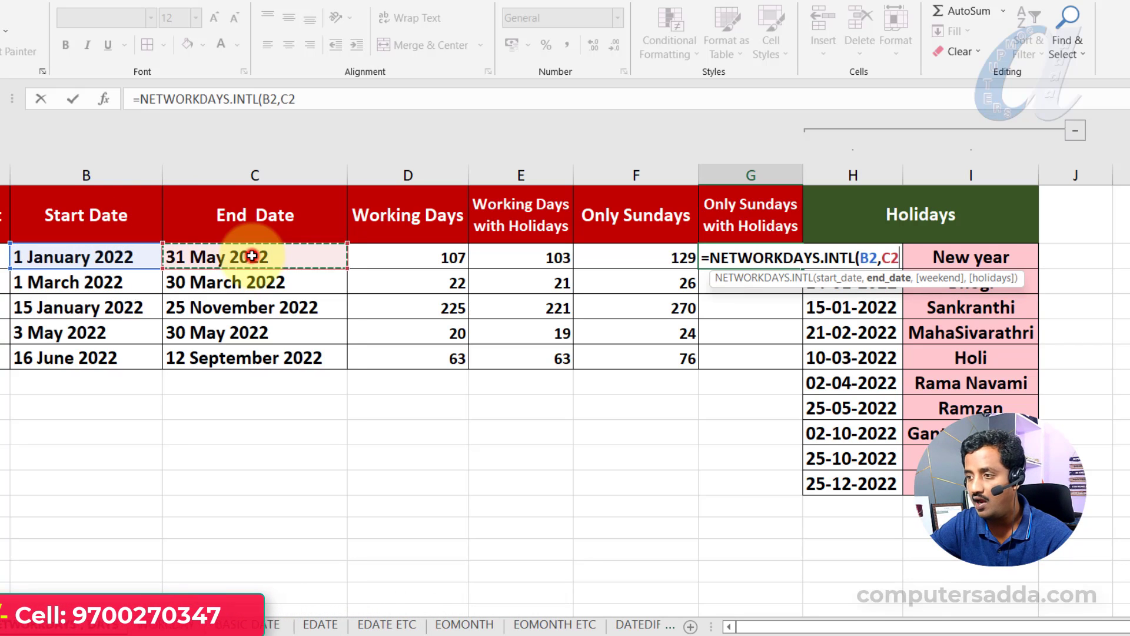
text(,)
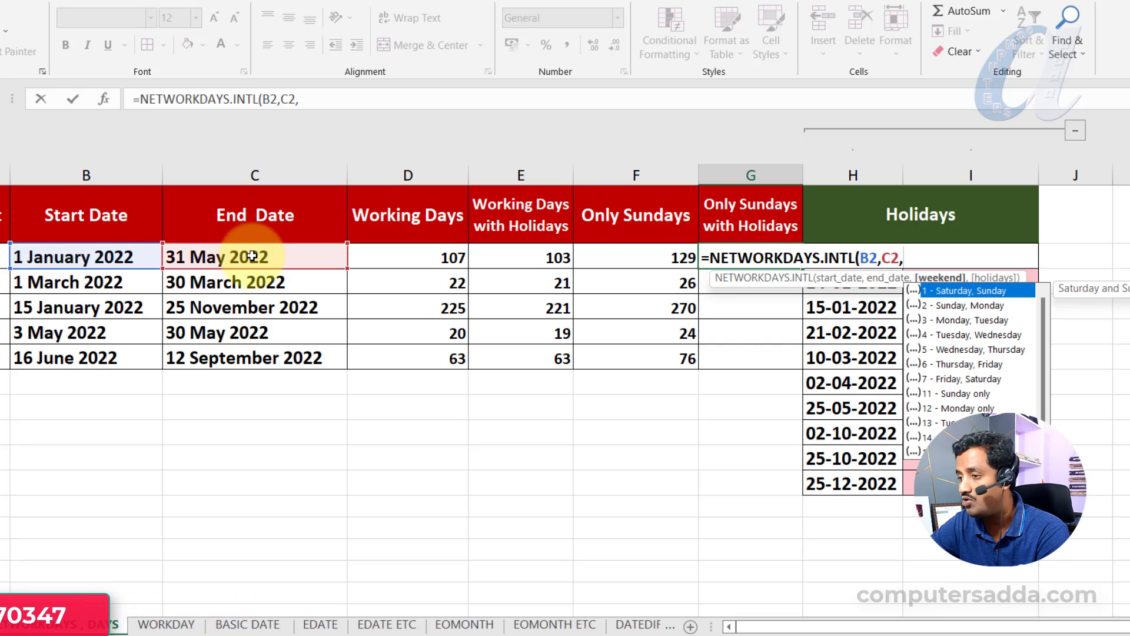
text(11,)
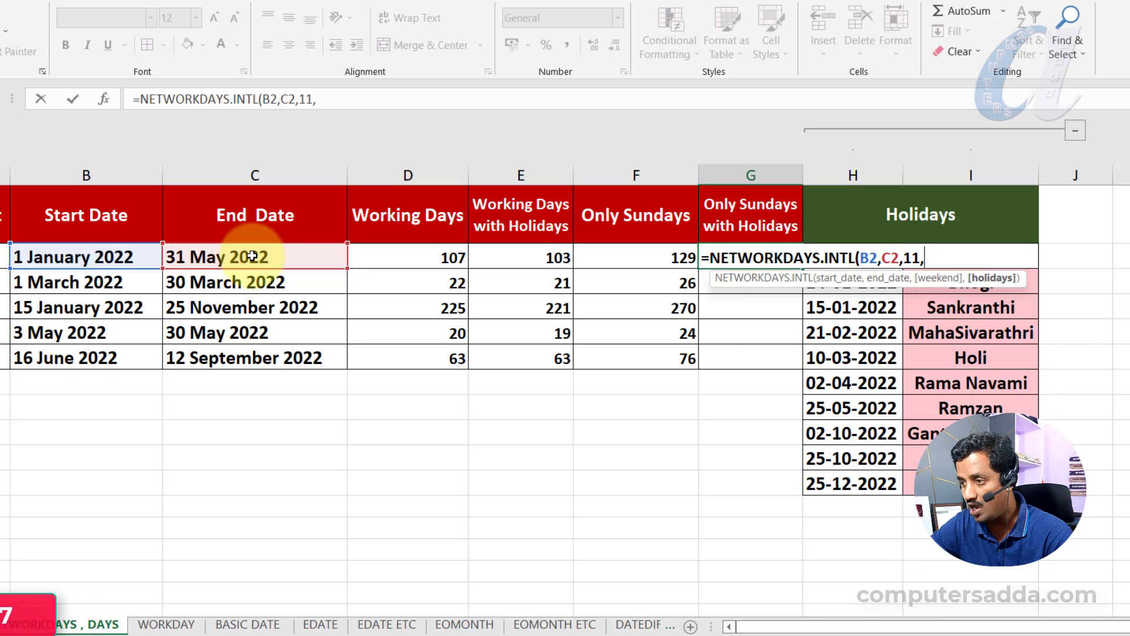
- Add the absolute holiday range $H$2:$H$11 to the G2 formula and fill the completed formula down to G6
drag(824, 459, 821, 484)
drag(838, 373, 851, 259)
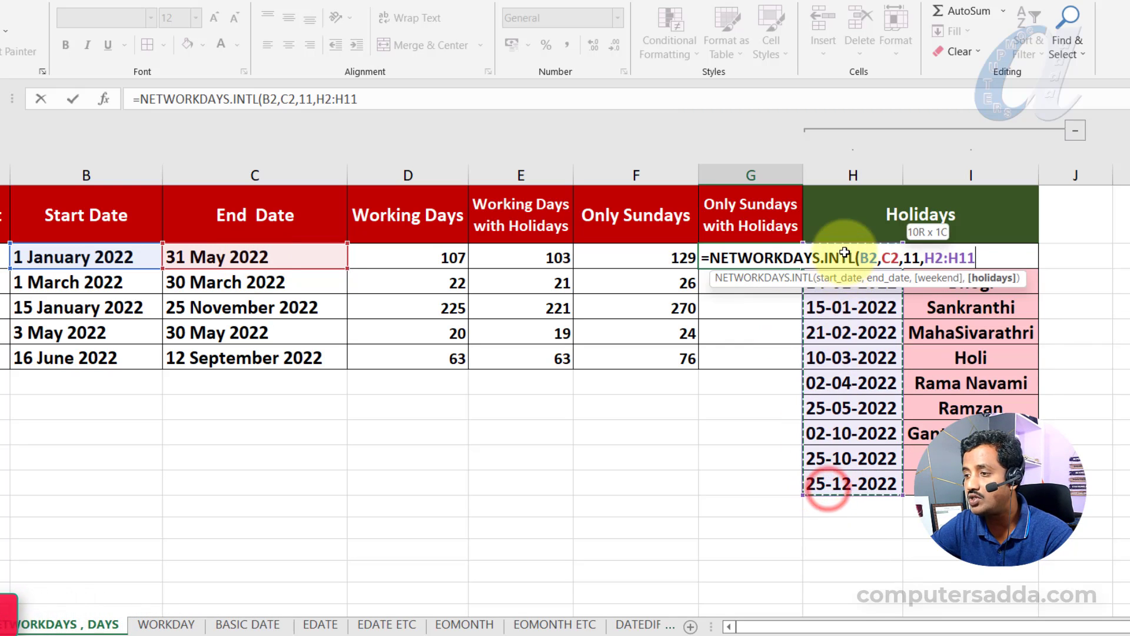
drag(928, 257, 977, 257)
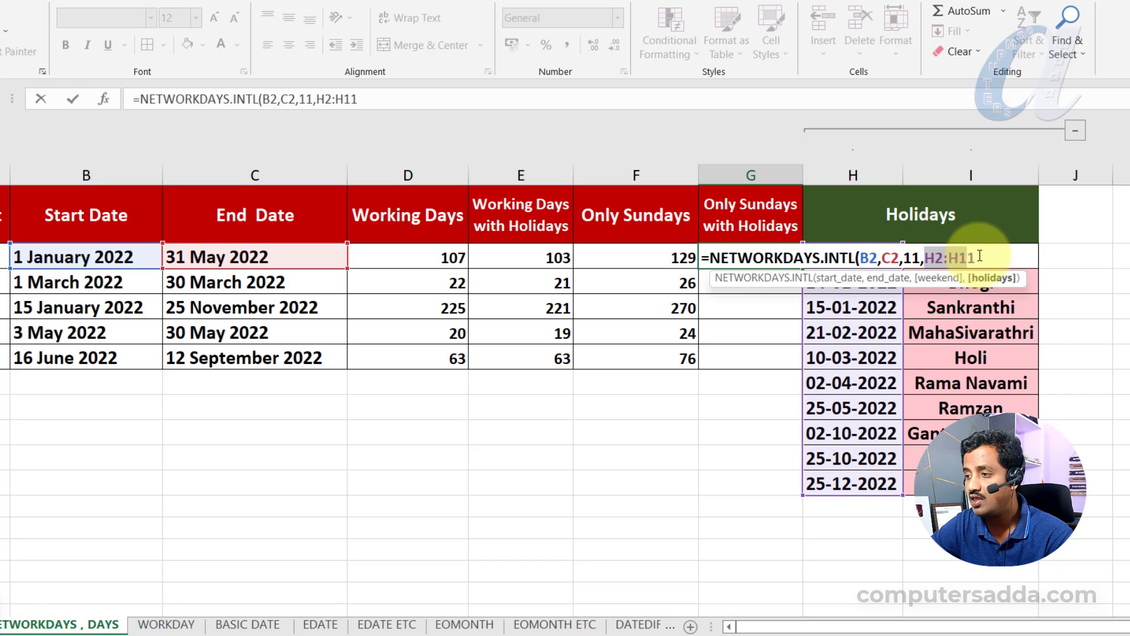
key(F4)
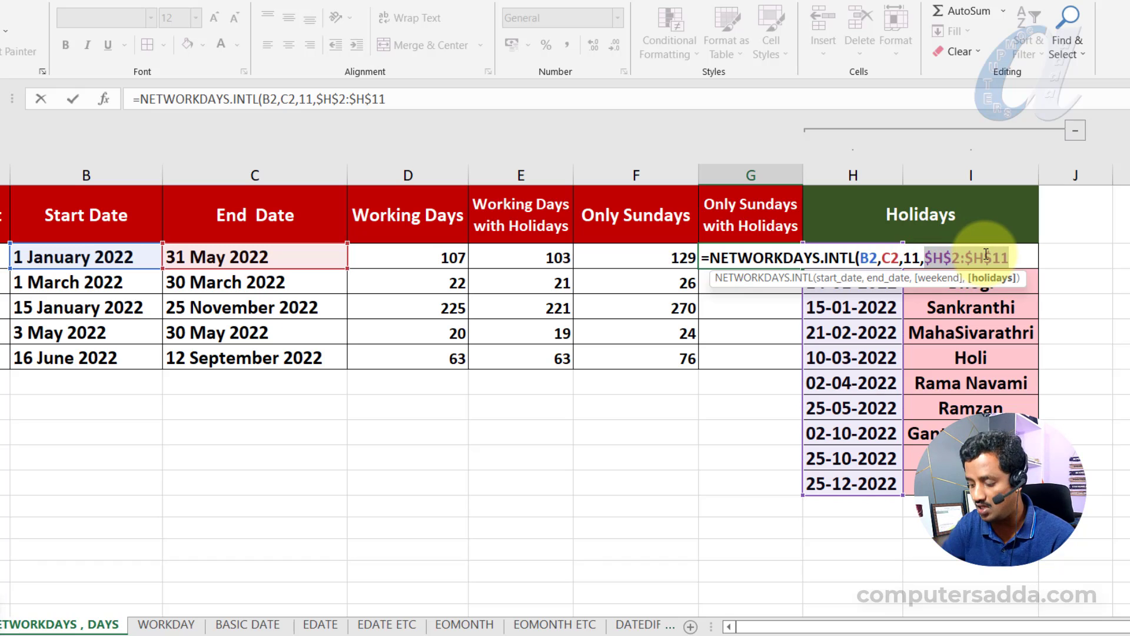
key(Right)
text())
key(Return)
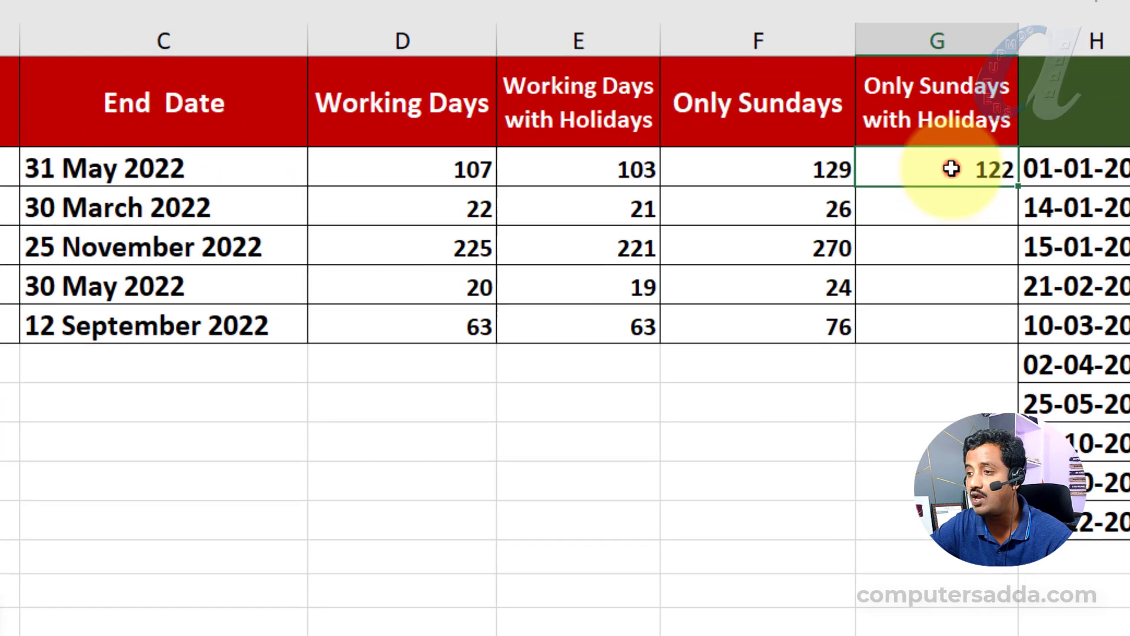
click(767, 262)
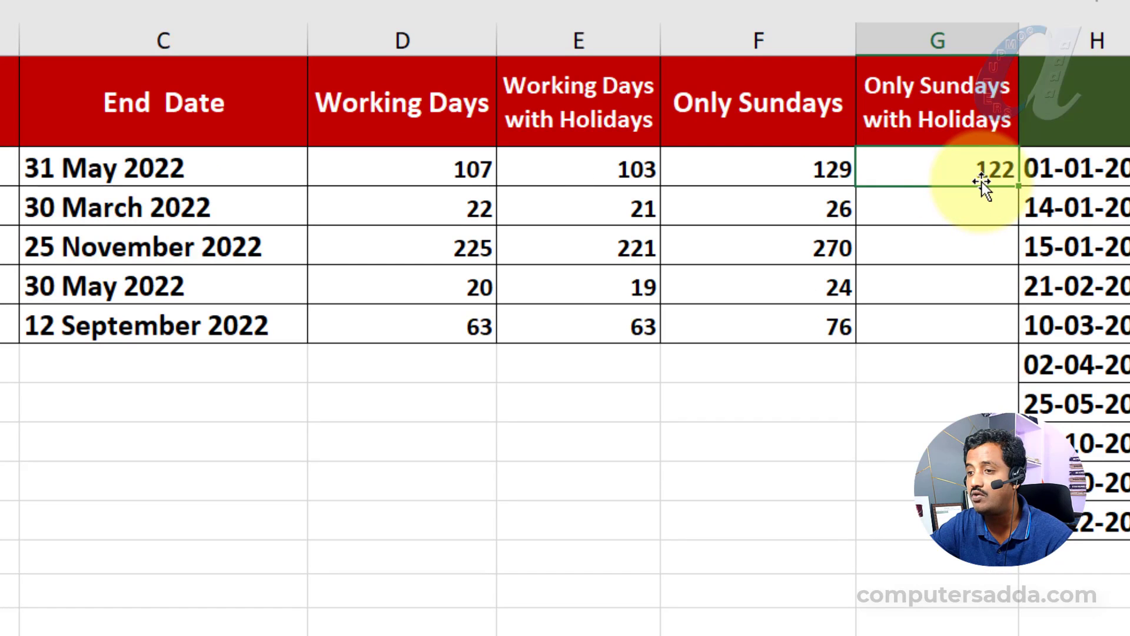
double_click(1018, 186)
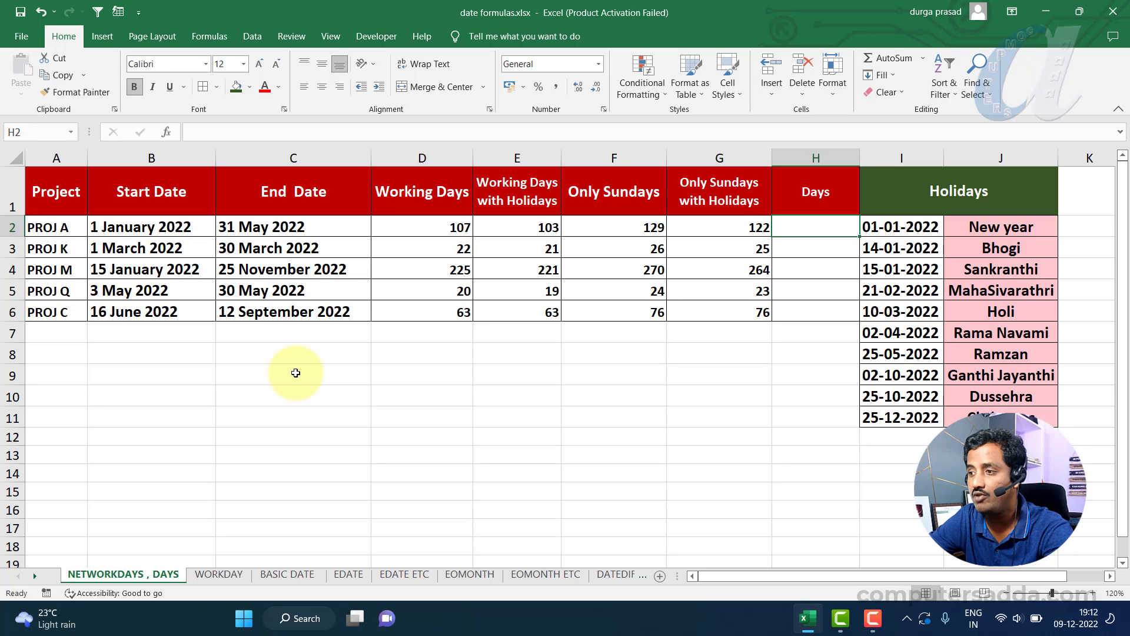
click(815, 196)
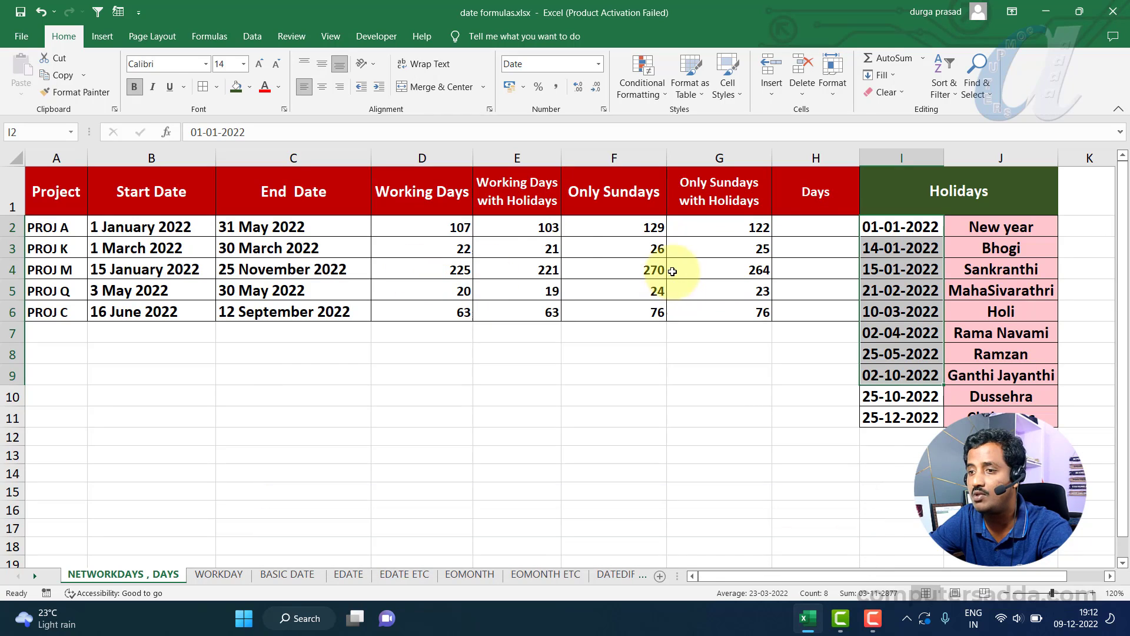
click(141, 227)
click(267, 231)
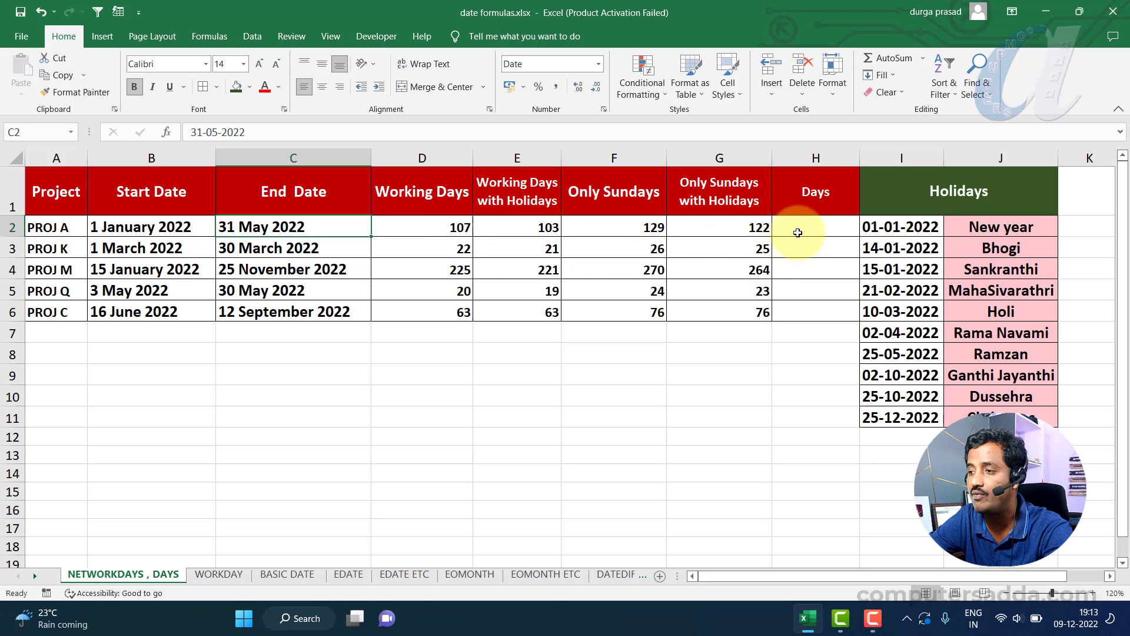
- Enter a DAYS formula in H2 with C2 as the end date and B2 as the start date
click(802, 228)
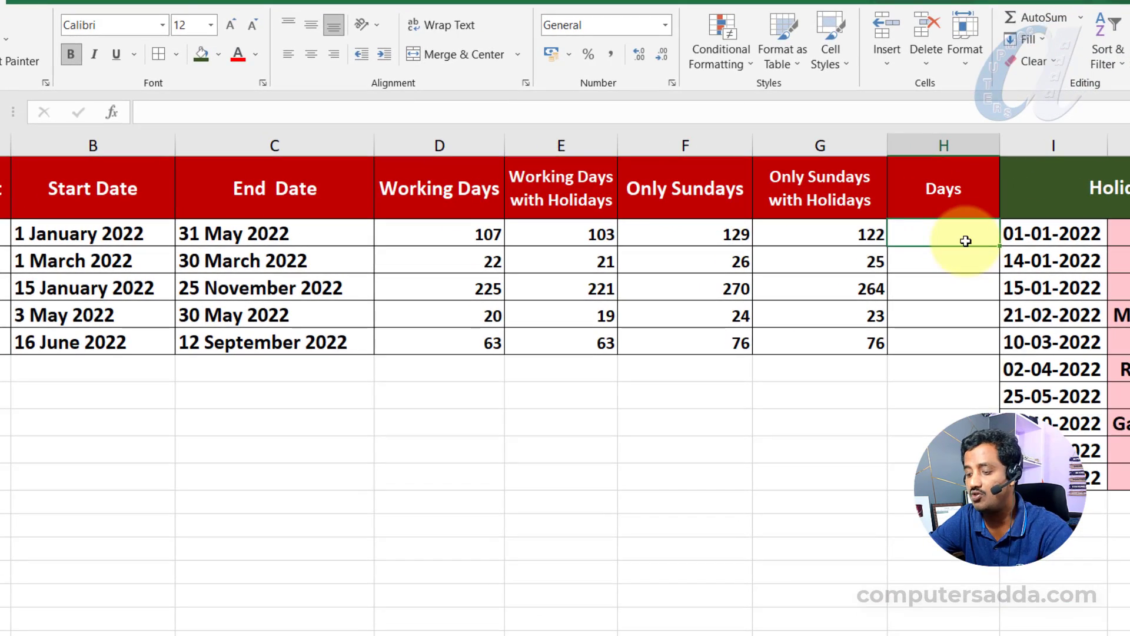
text(=days)
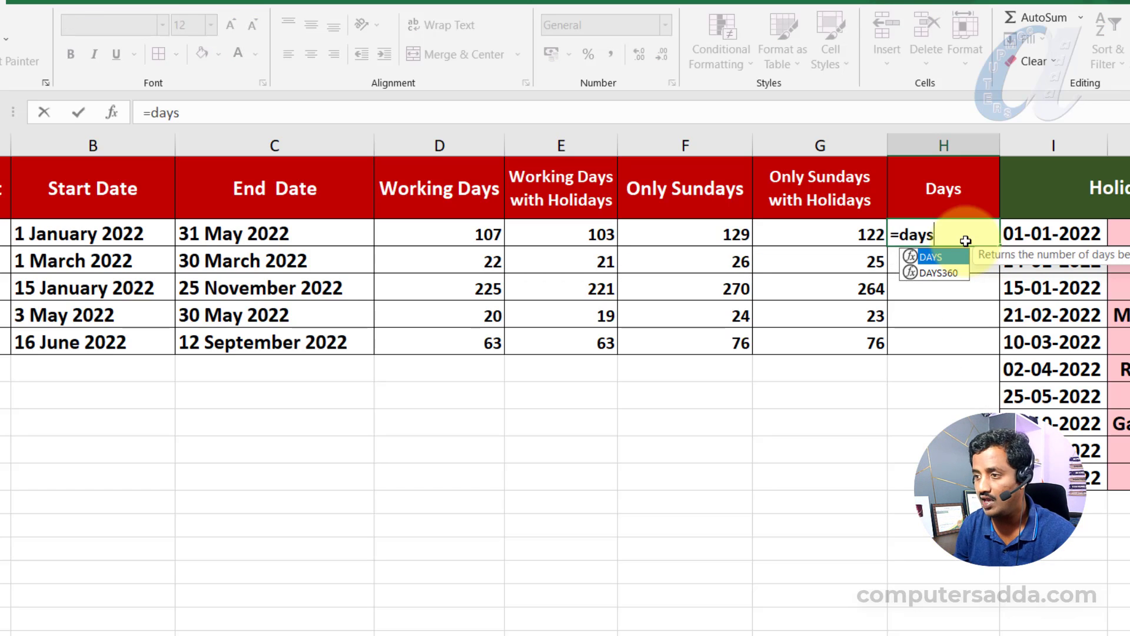
key(Tab)
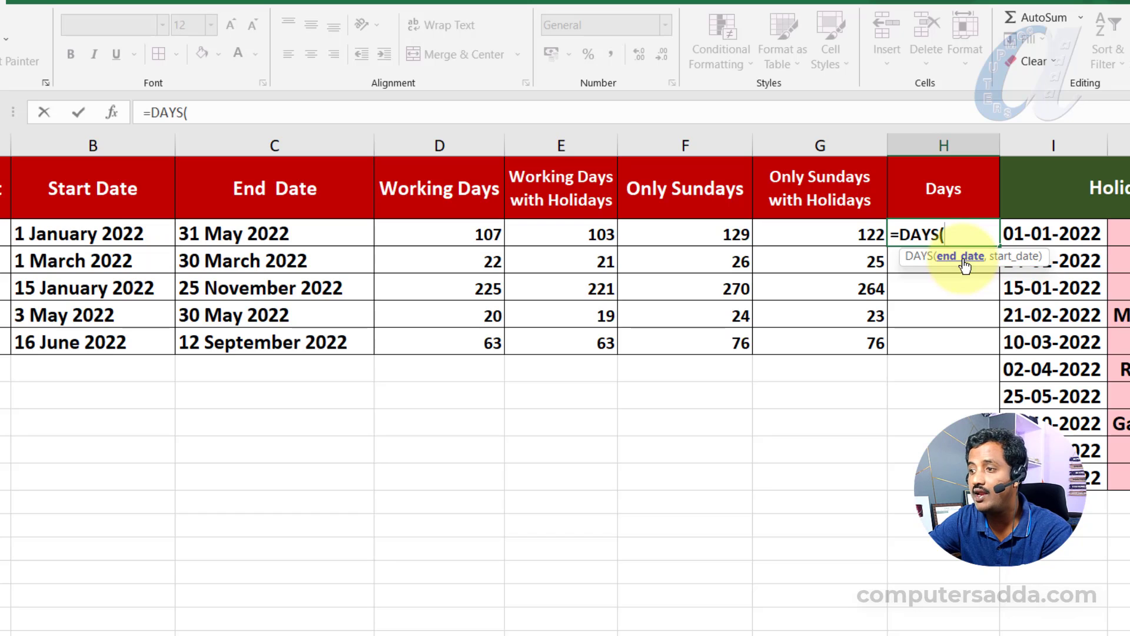
click(267, 233)
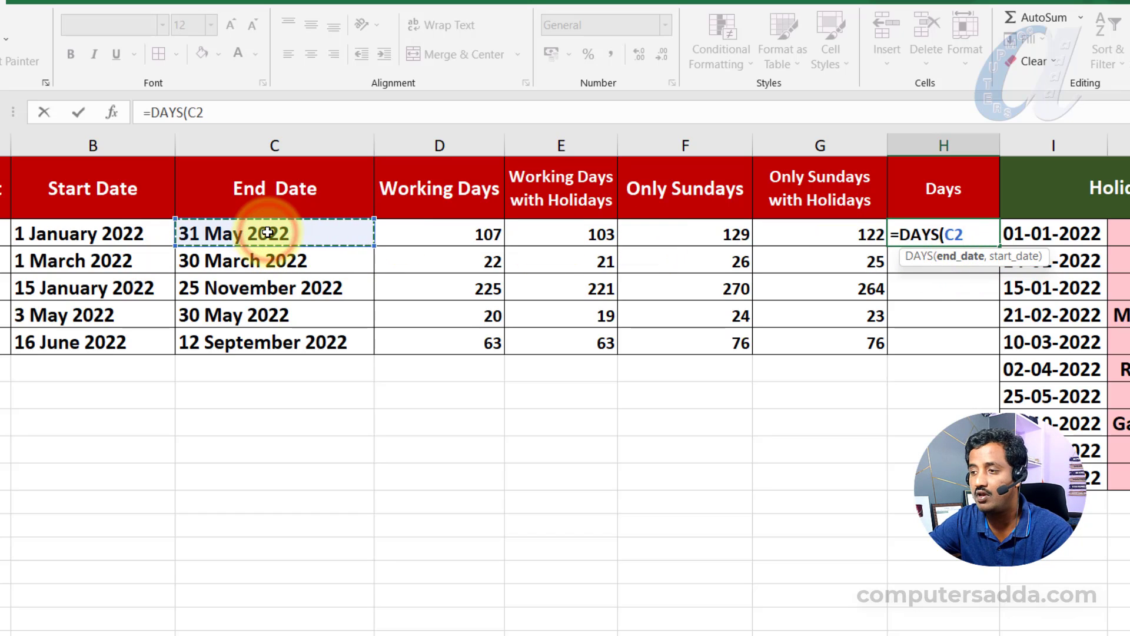
text(,)
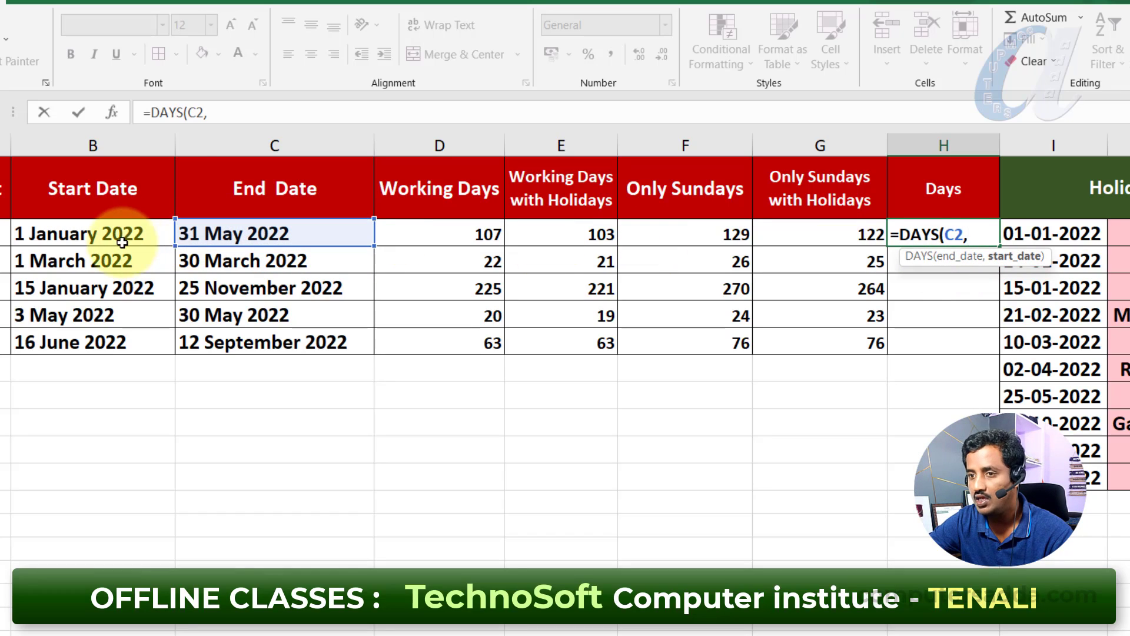
click(121, 236)
text())
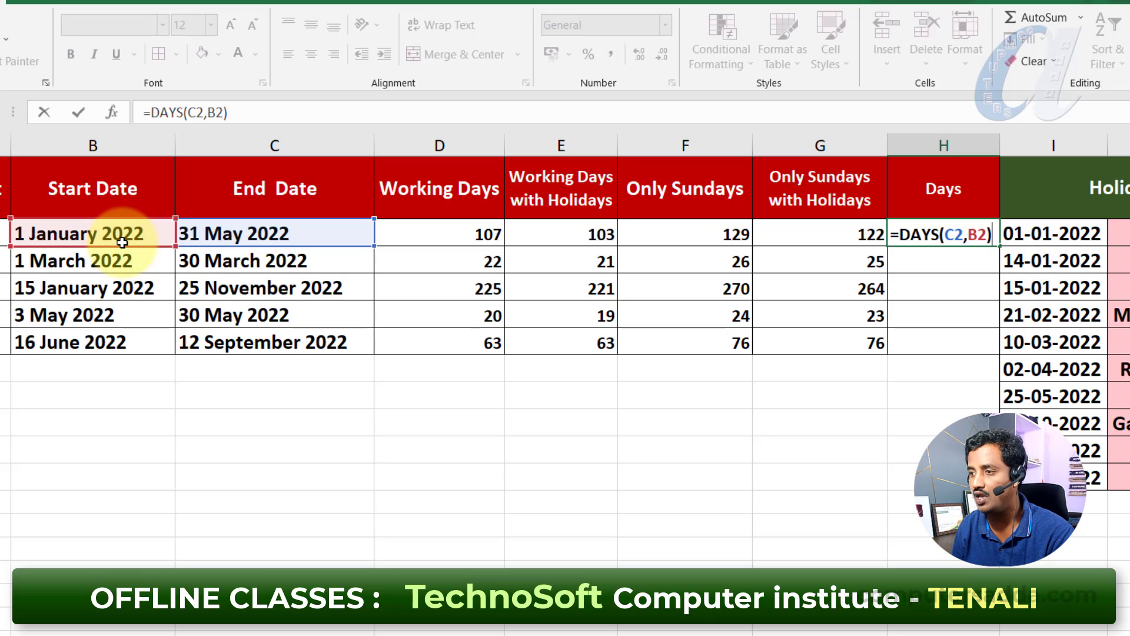
key(Return)
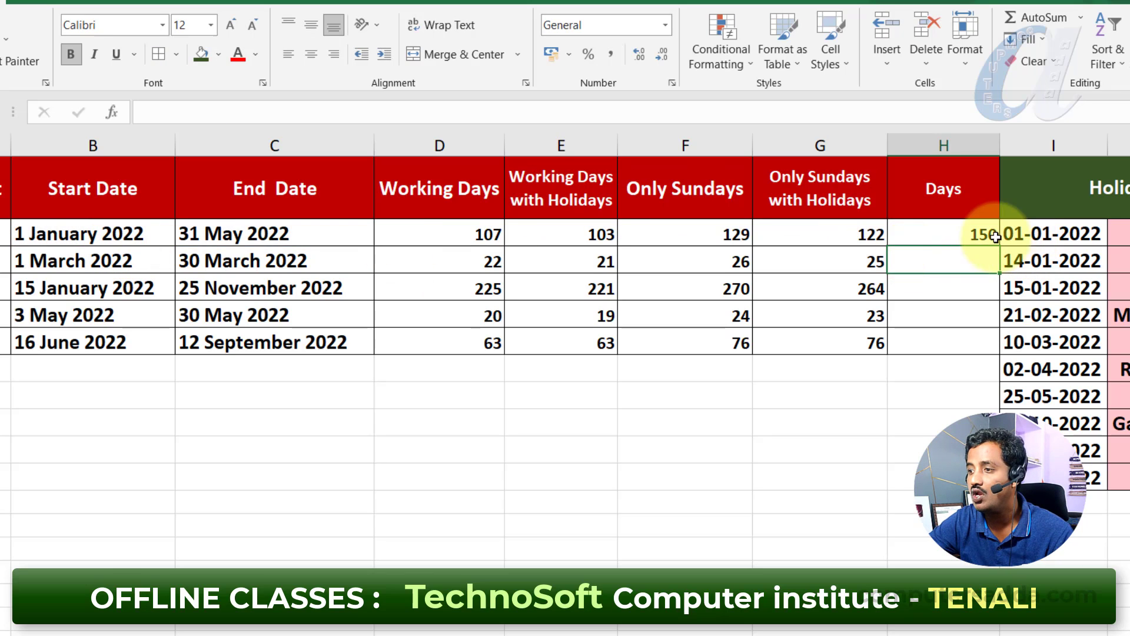
- Fill the DAYS formula in H2 down to H6
click(952, 231)
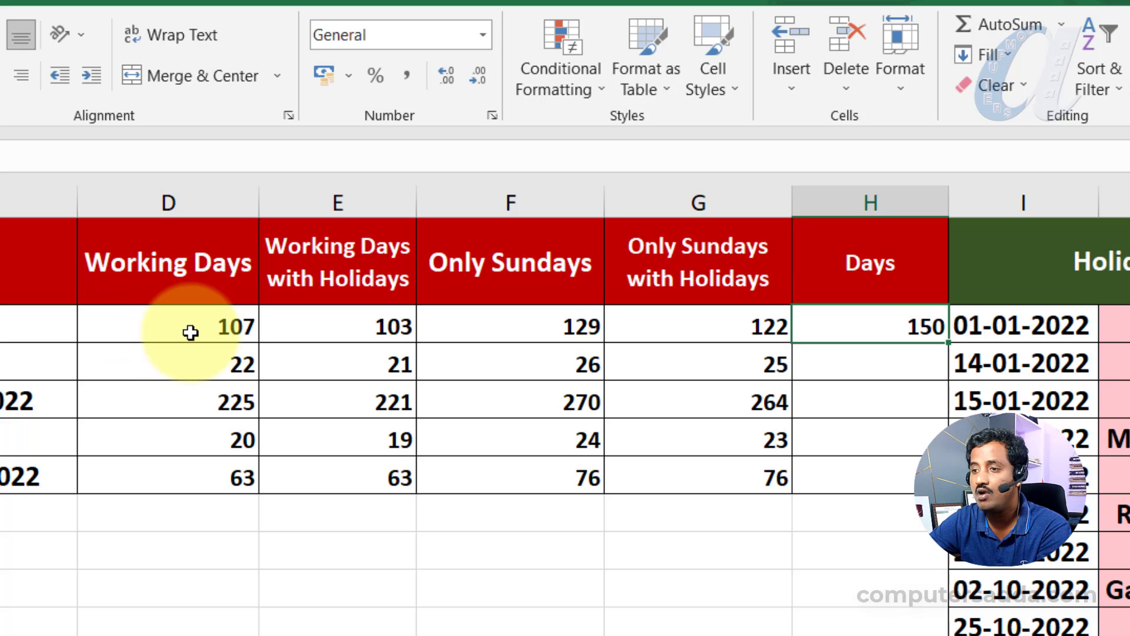
click(311, 329)
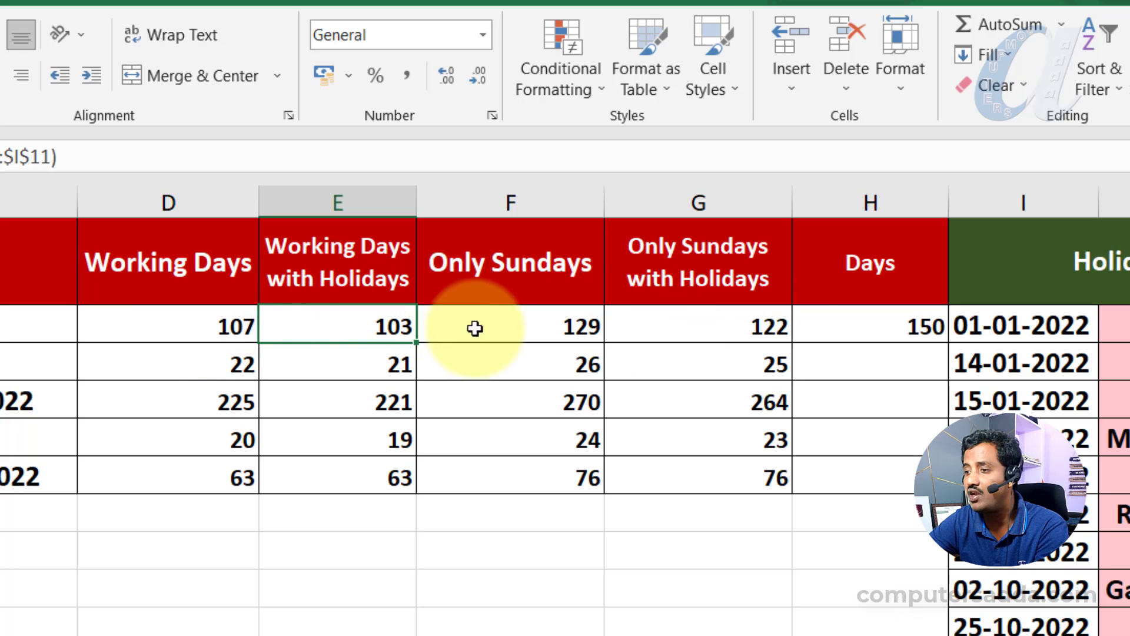
click(872, 337)
mouse_move(946, 341)
mouse_down()
mouse_move(928, 480)
mouse_move(912, 483)
mouse_up()
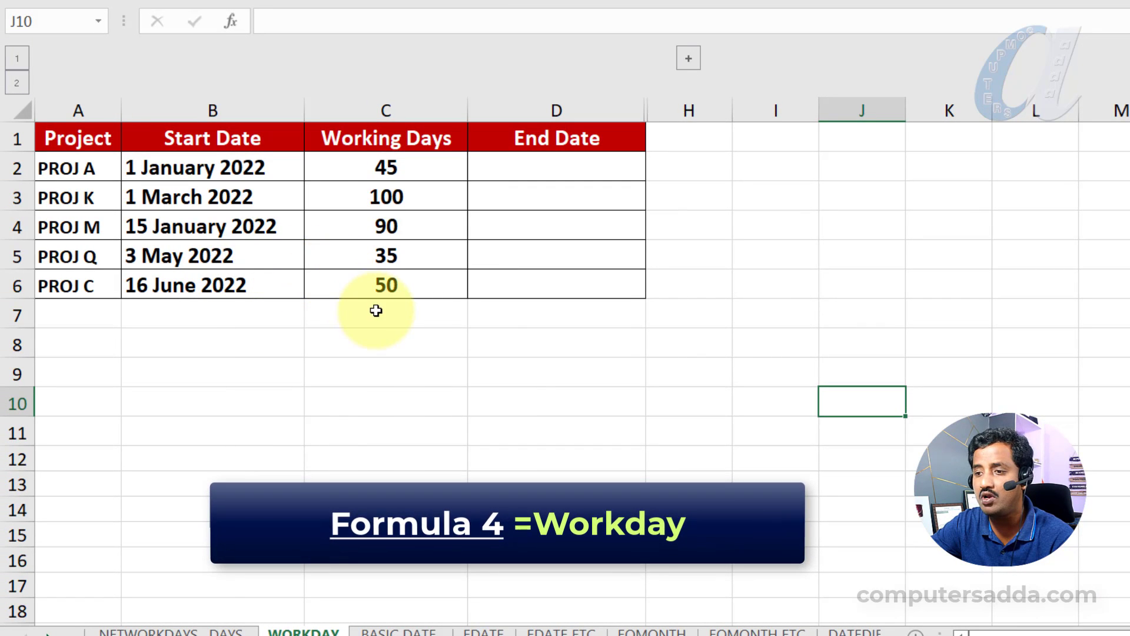
drag(93, 167, 93, 295)
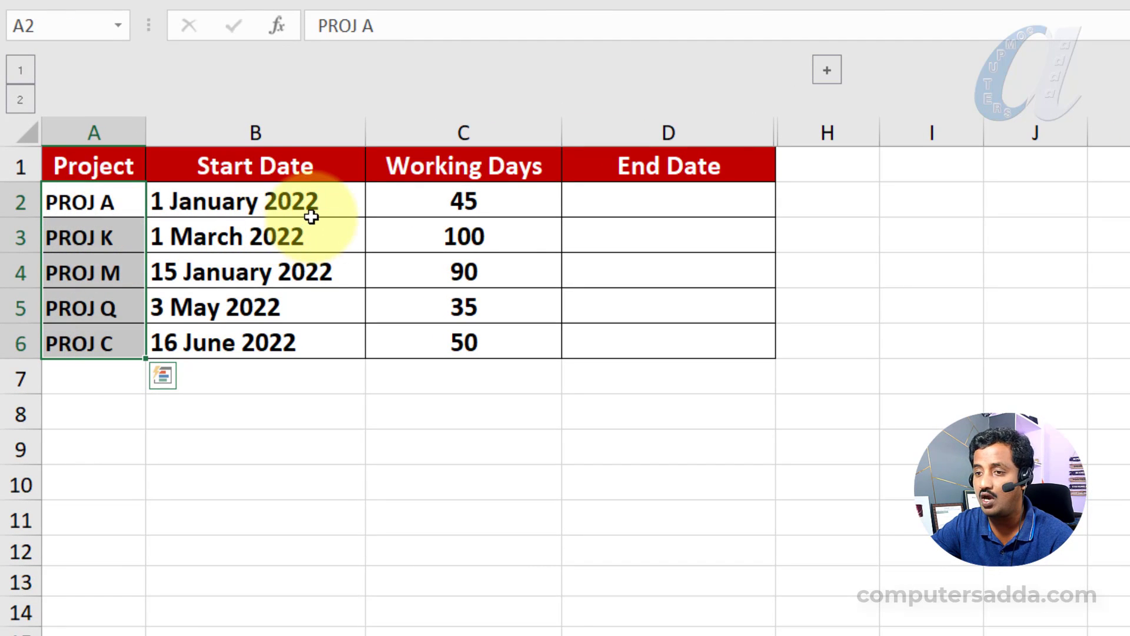
click(312, 212)
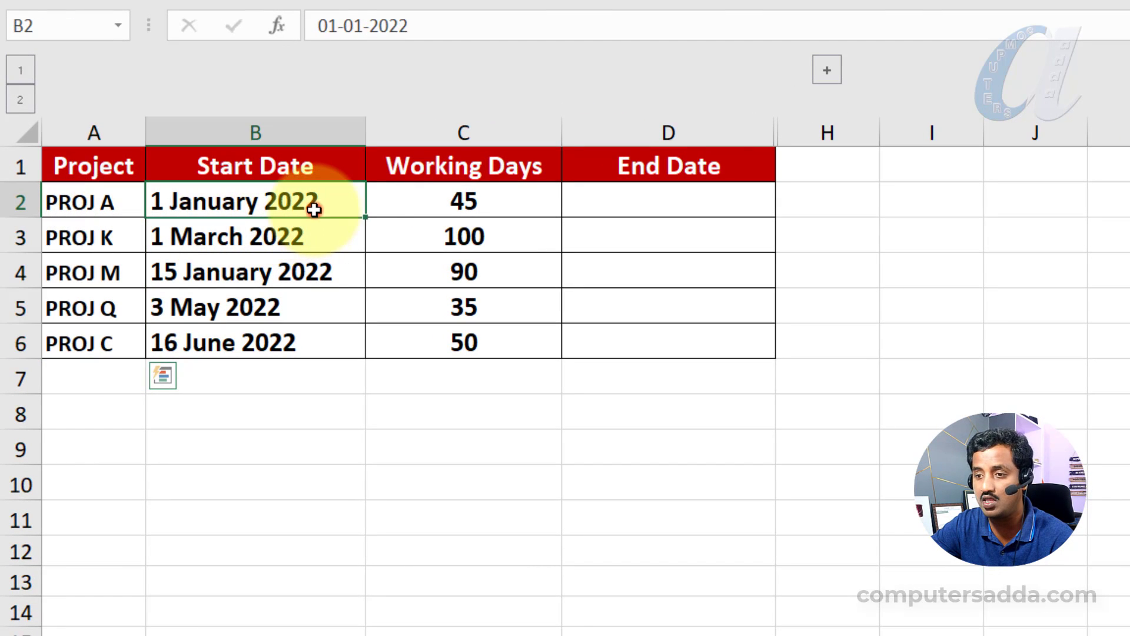
click(502, 202)
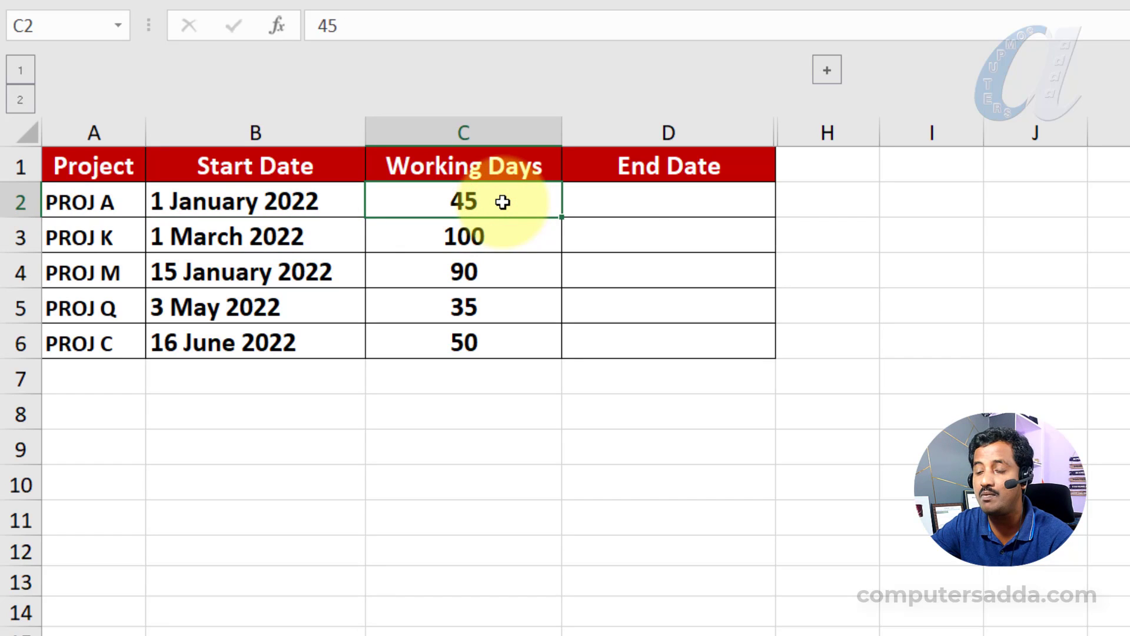
- Enter a WORKDAY formula in D2 of the WORKDAY sheet with start date B2 and C2 as the number of days
click(683, 202)
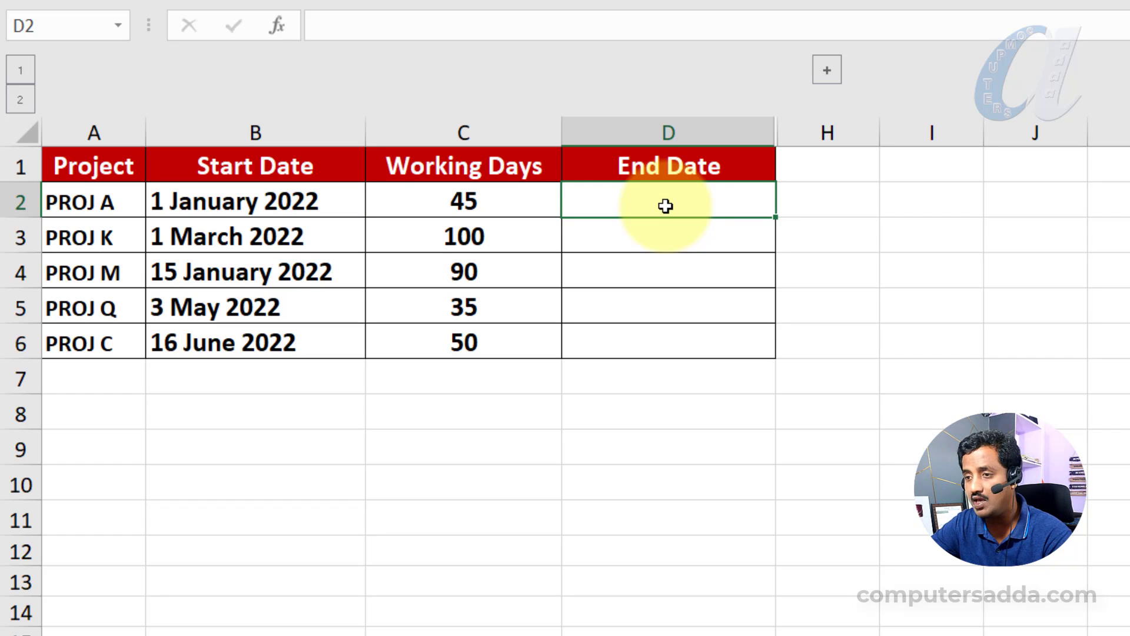
text(=wo)
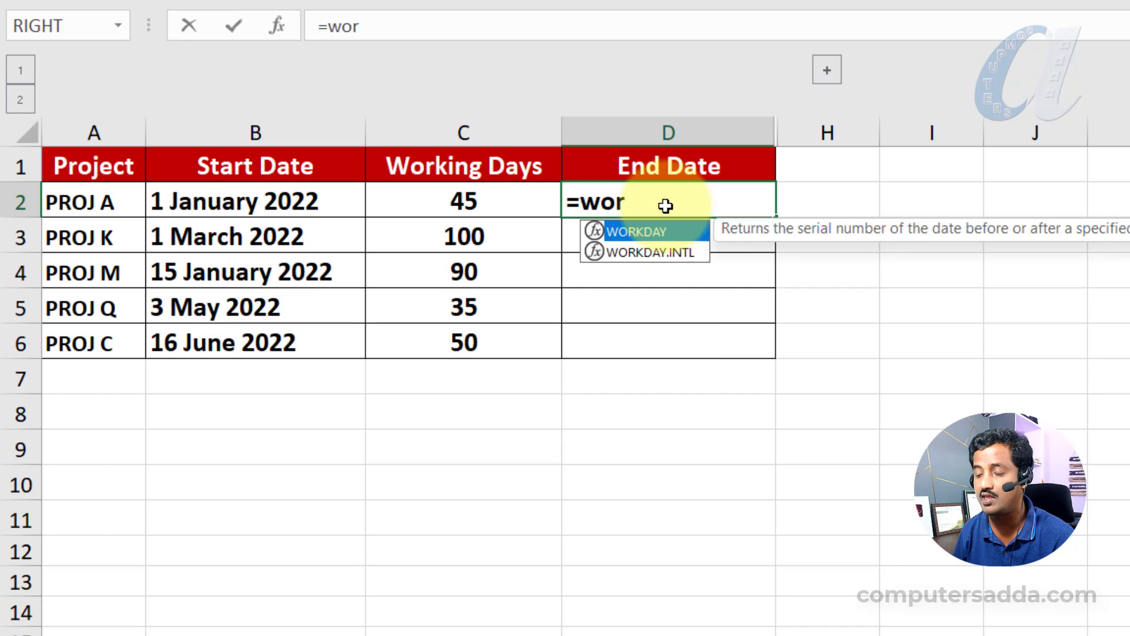
text(r)
key(Tab)
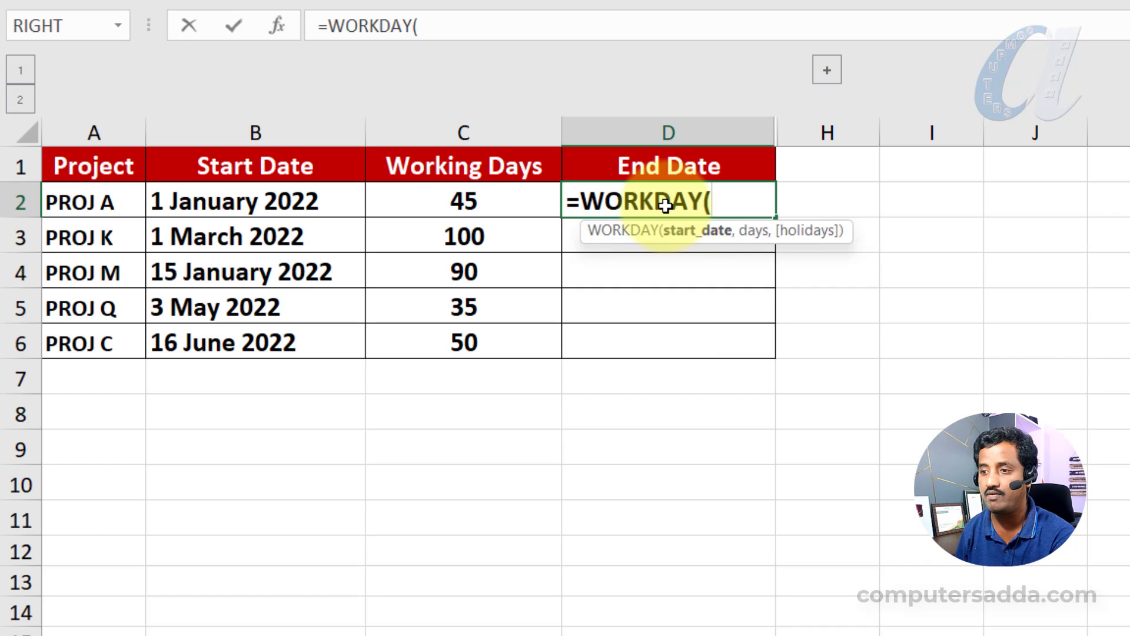
click(330, 210)
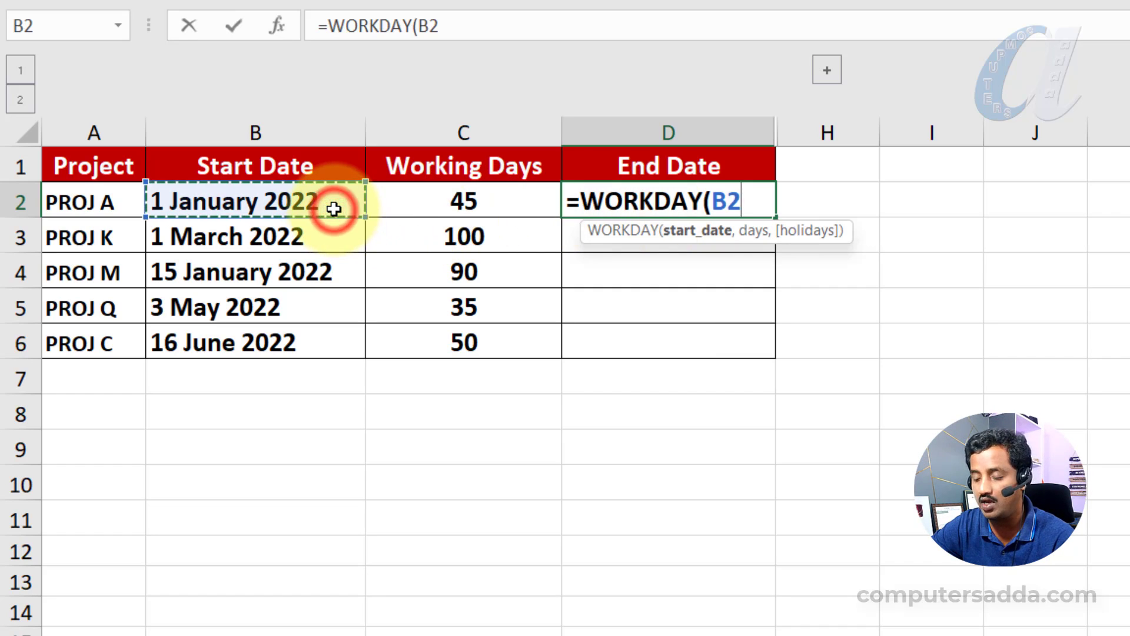
text(,)
click(465, 202)
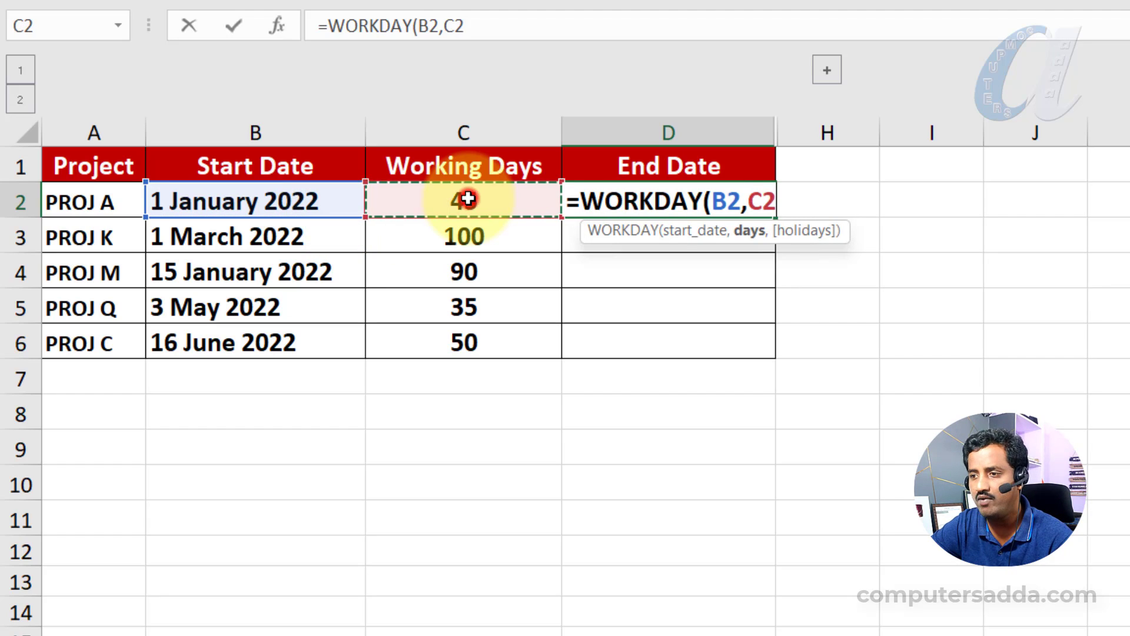
text())
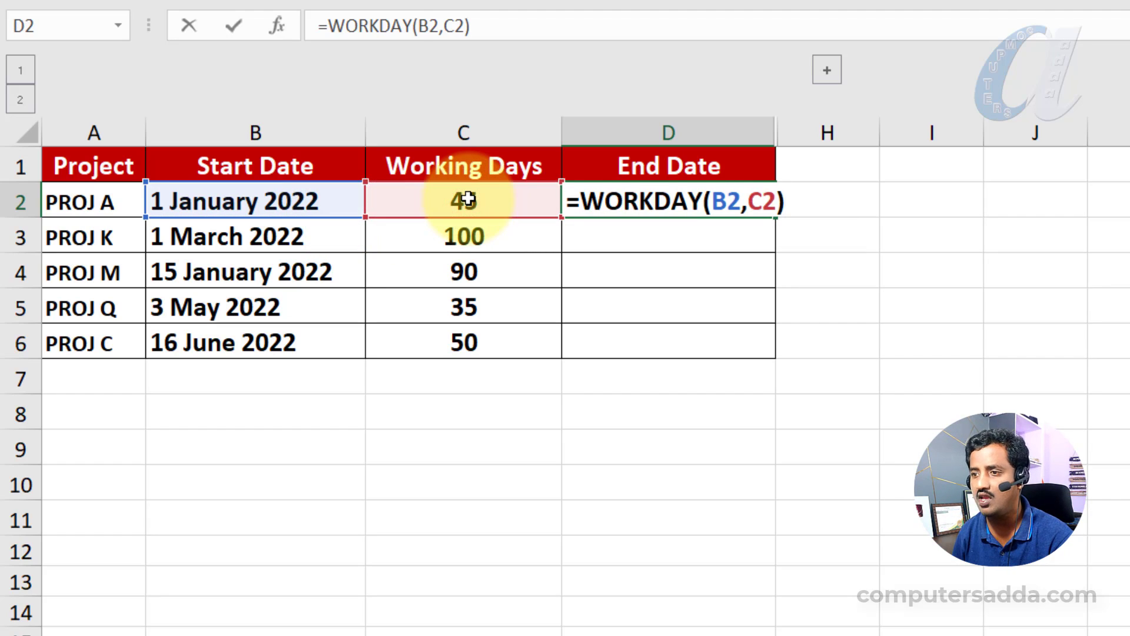
key(Return)
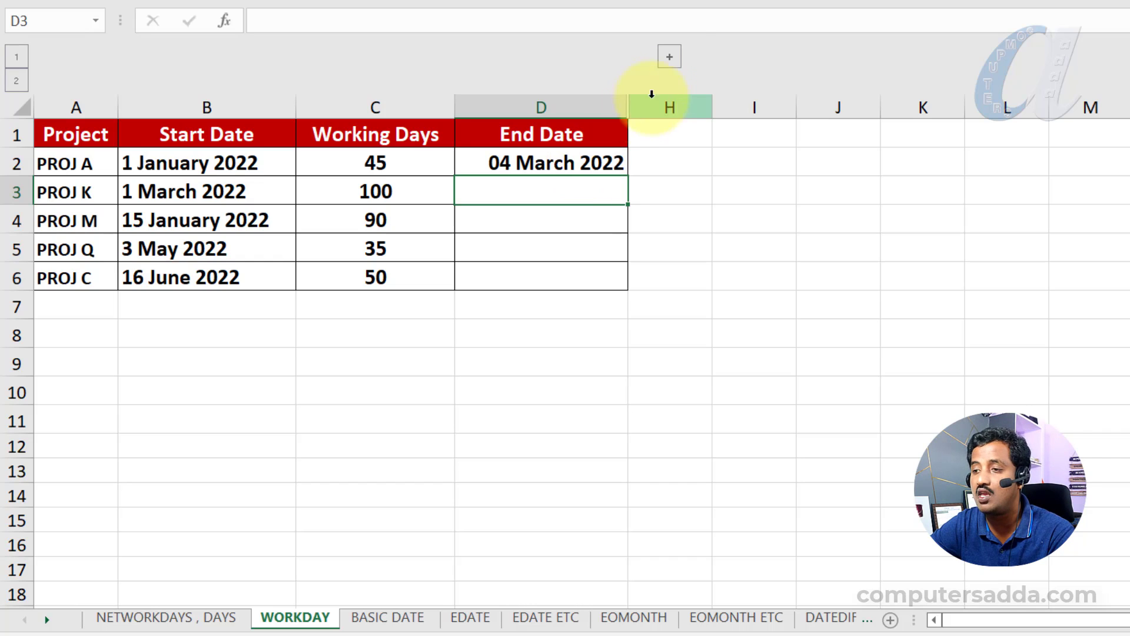
- Expand the grouped holiday columns and add the holiday dates F2:F11 as the holidays argument of the WORKDAY formula in D2
click(670, 56)
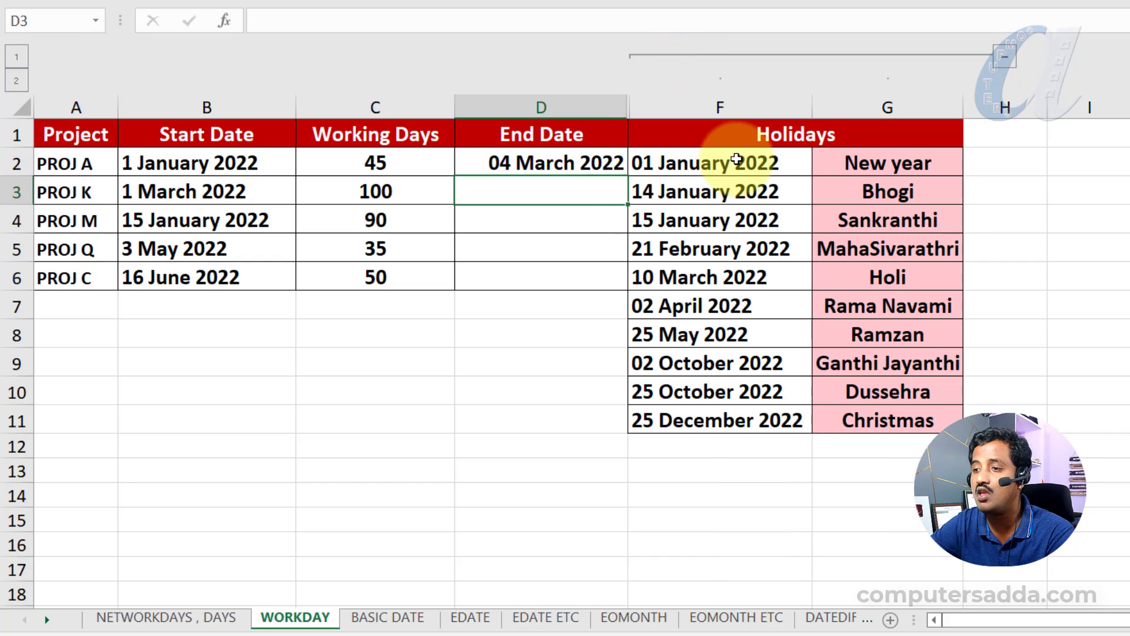
drag(742, 160, 732, 415)
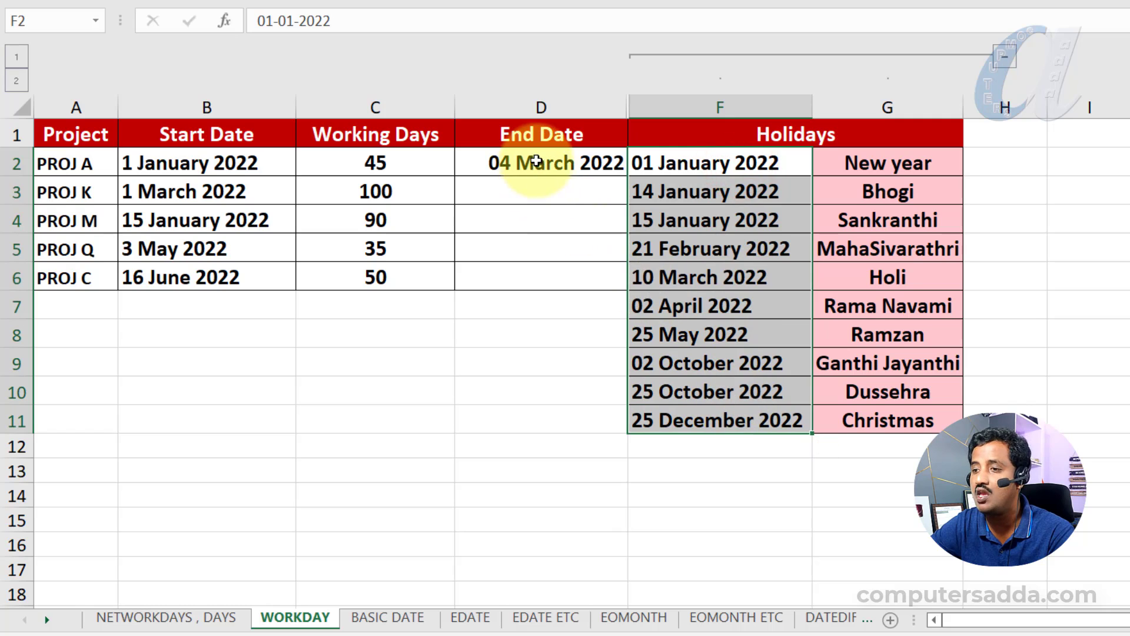
click(537, 163)
double_click(562, 163)
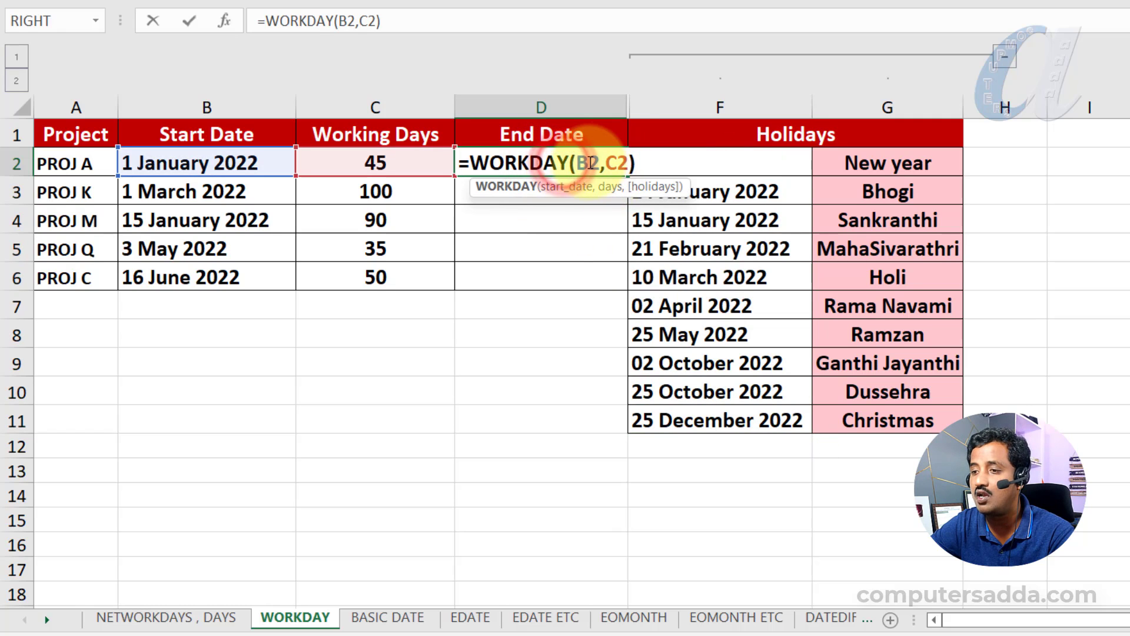
click(622, 163)
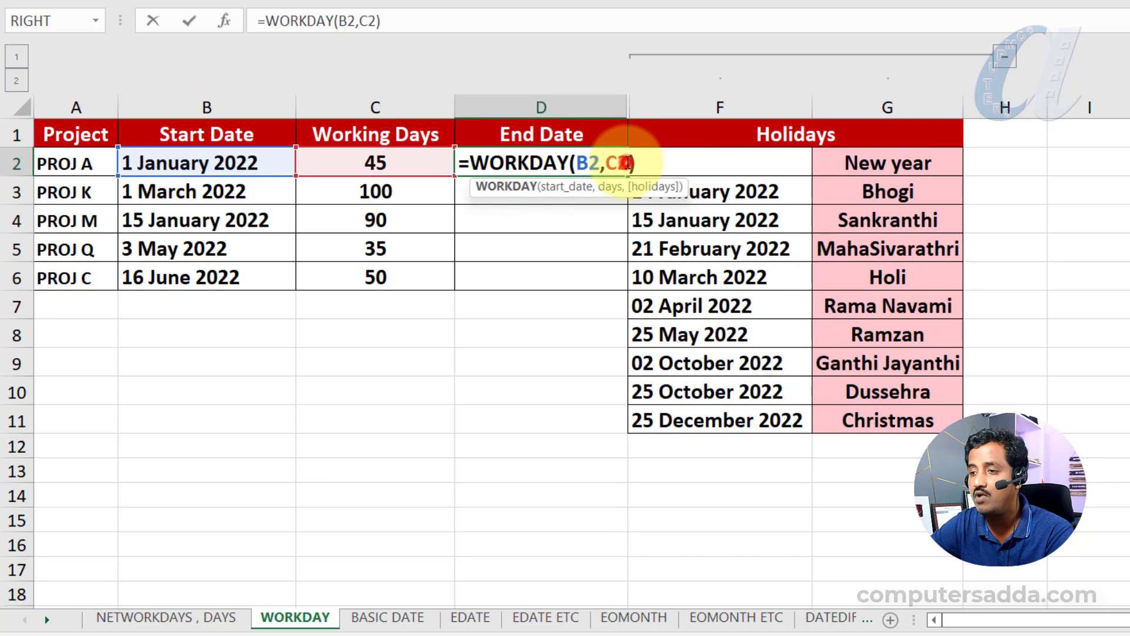
text(,)
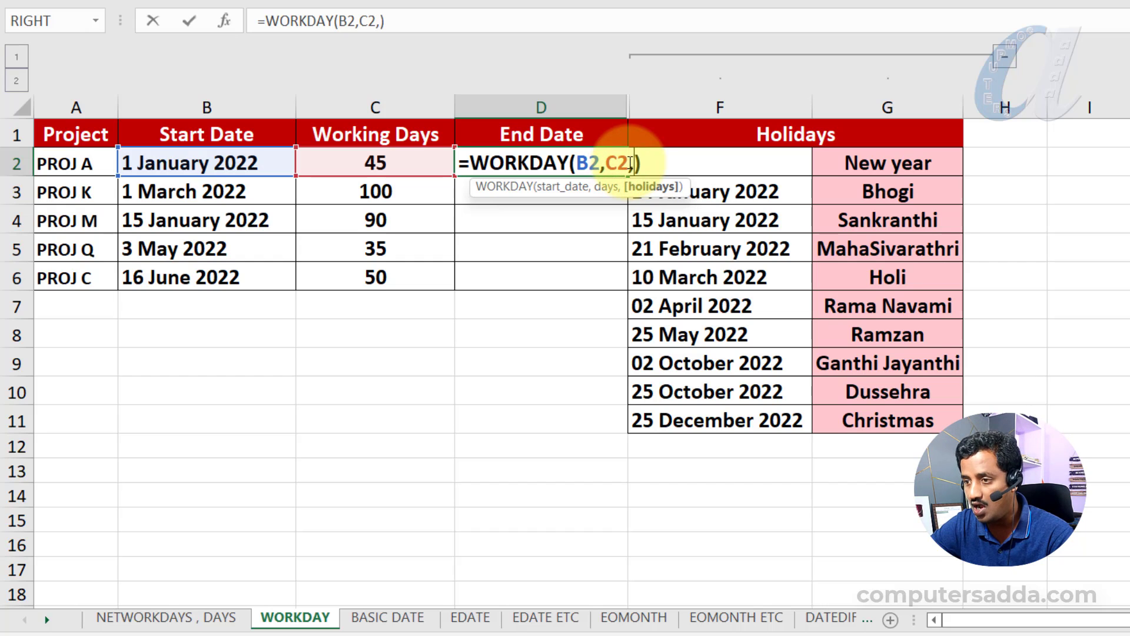
drag(721, 421, 751, 164)
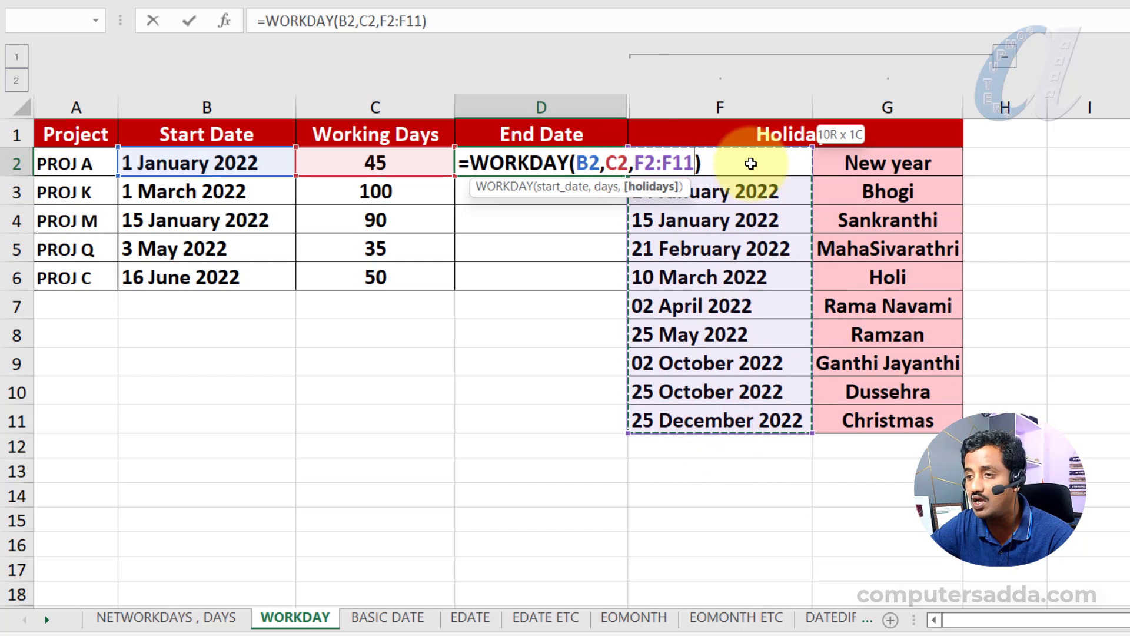
- Make the holiday range in the D2 formula absolute as $F$2:$F$11 and fill the formula down to D6
drag(633, 164, 697, 164)
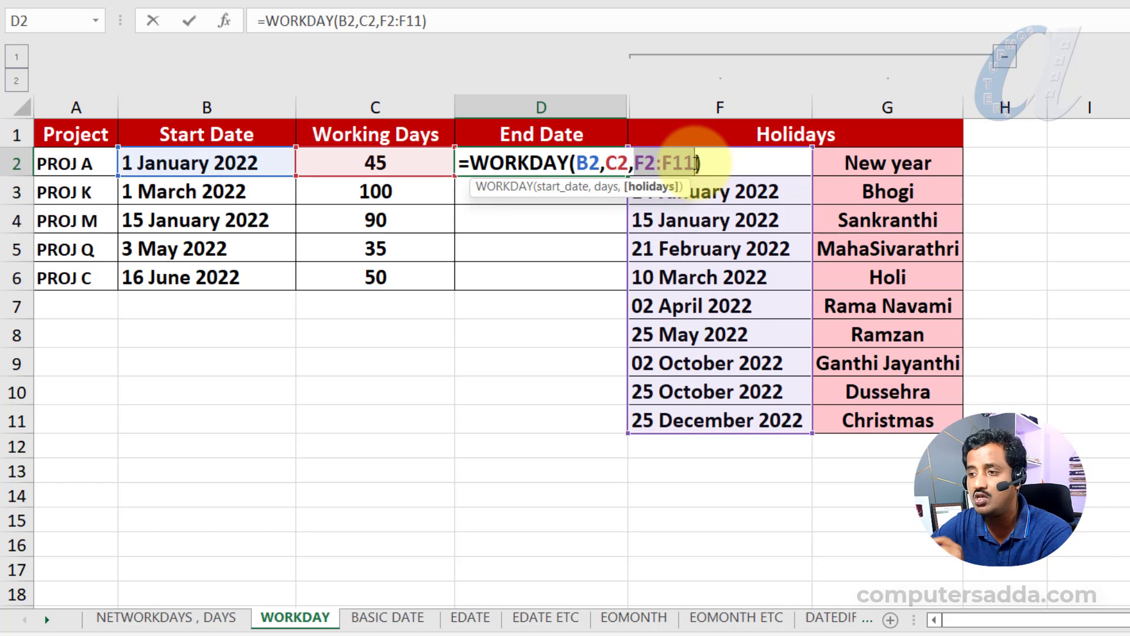
key(F4)
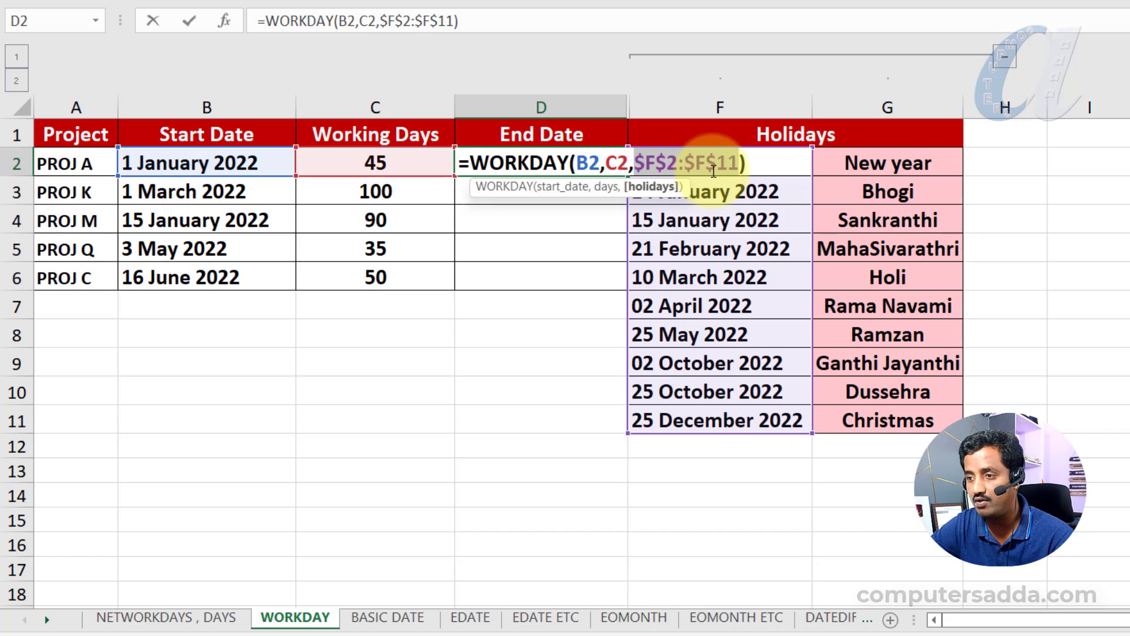
key(Return)
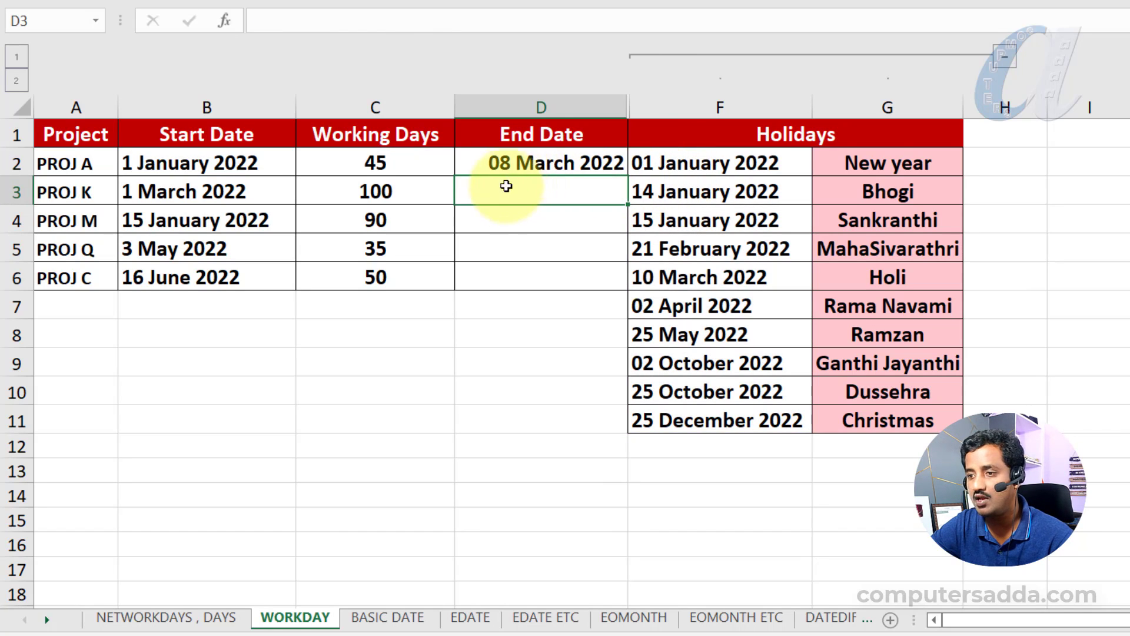
key(Up)
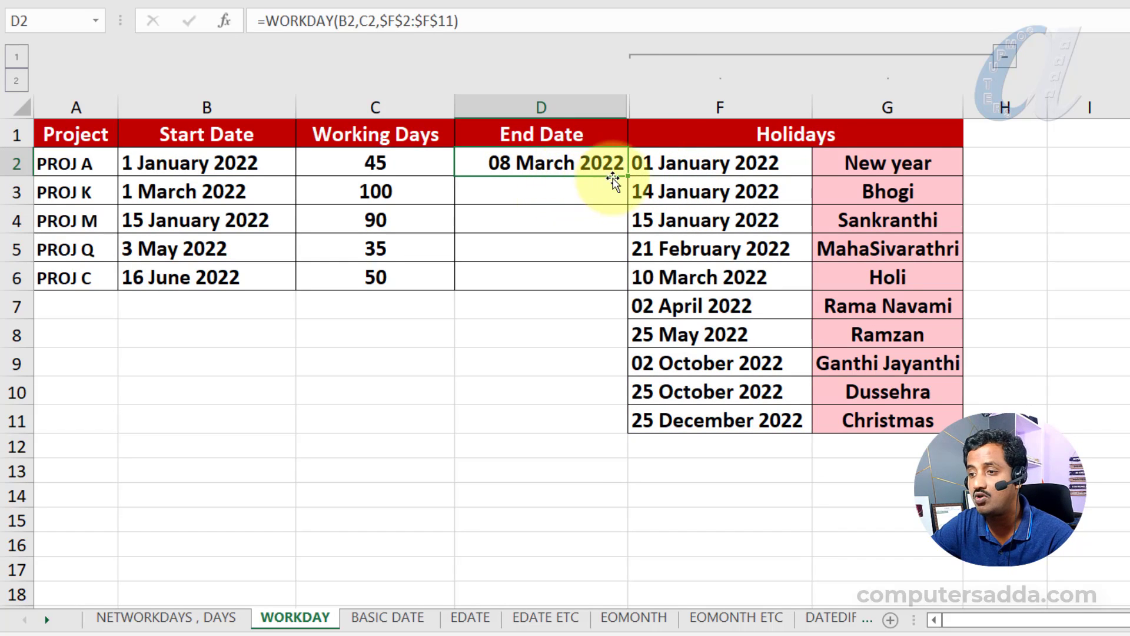
double_click(628, 175)
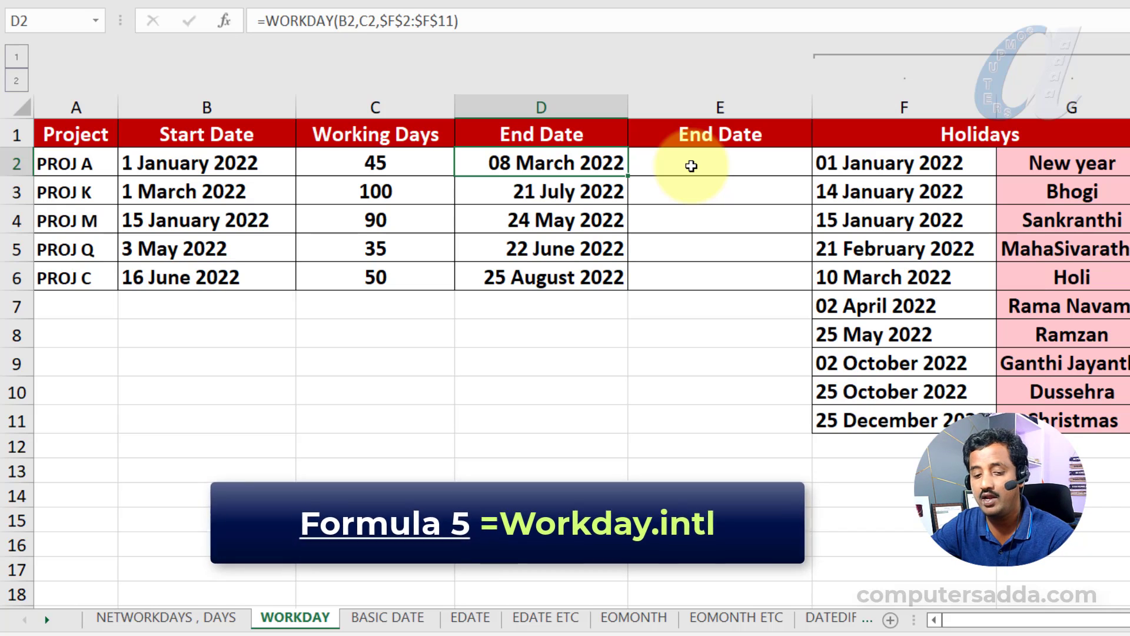
- Begin a WORKDAY.INTL formula in E2 with start date B2, days C2 and weekend code 11 for Sunday only
click(692, 165)
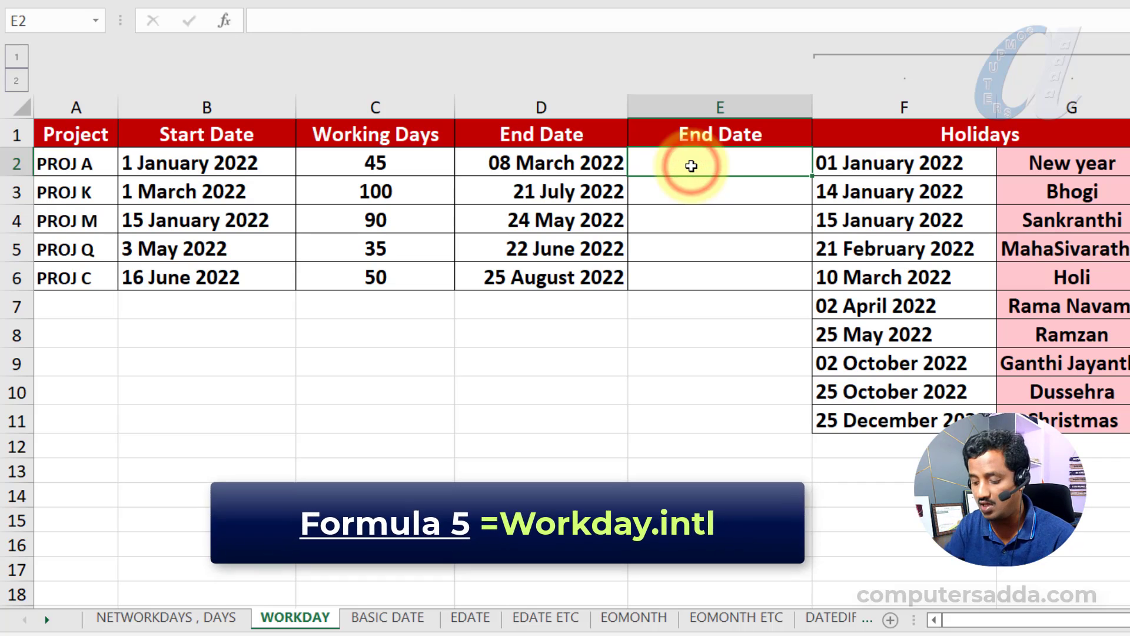
text(=wor)
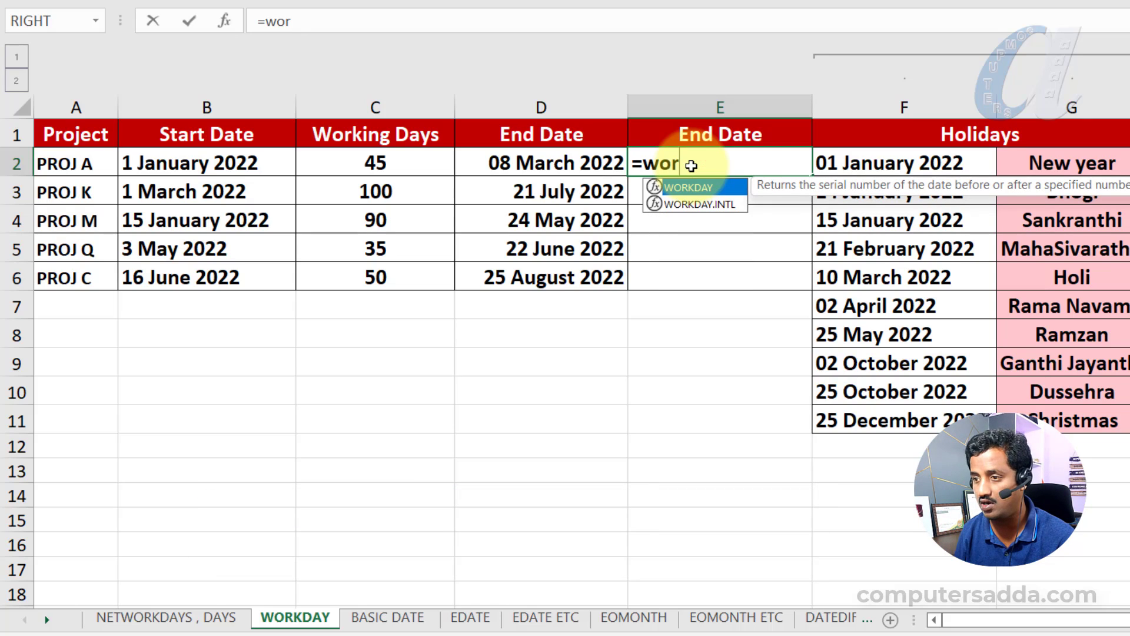
key(Down)
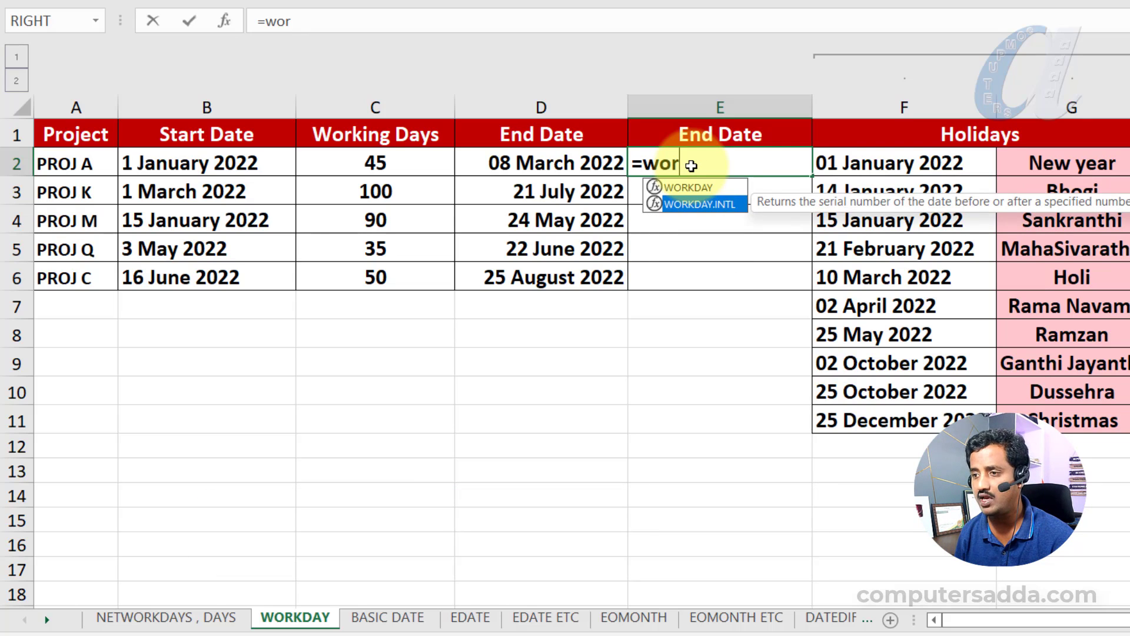
text(r)
key(Tab)
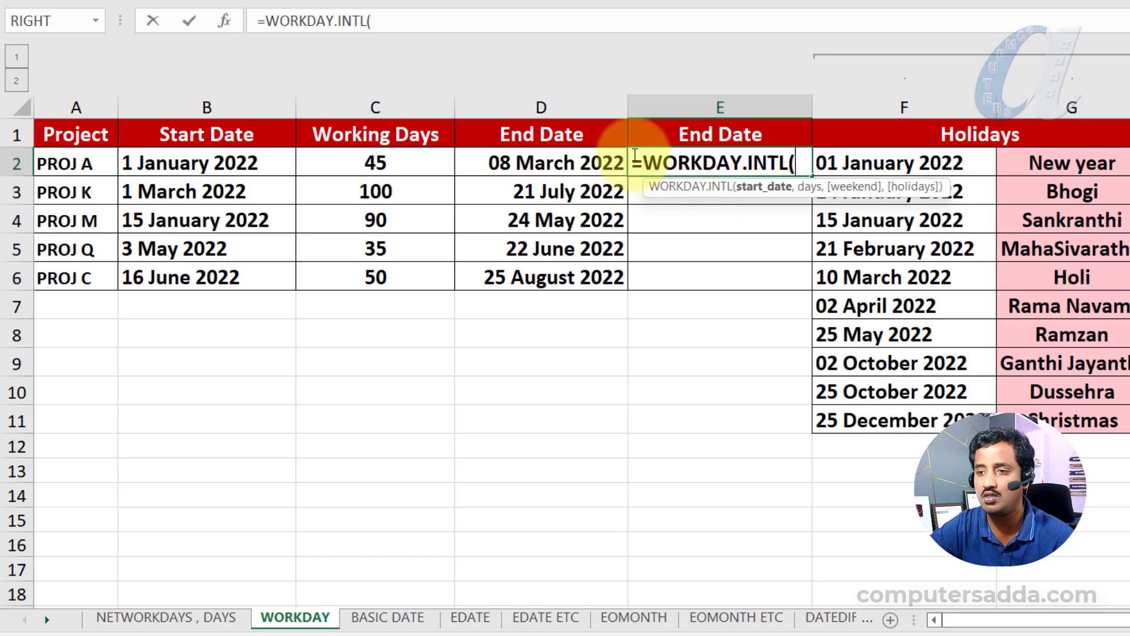
click(222, 166)
text(,)
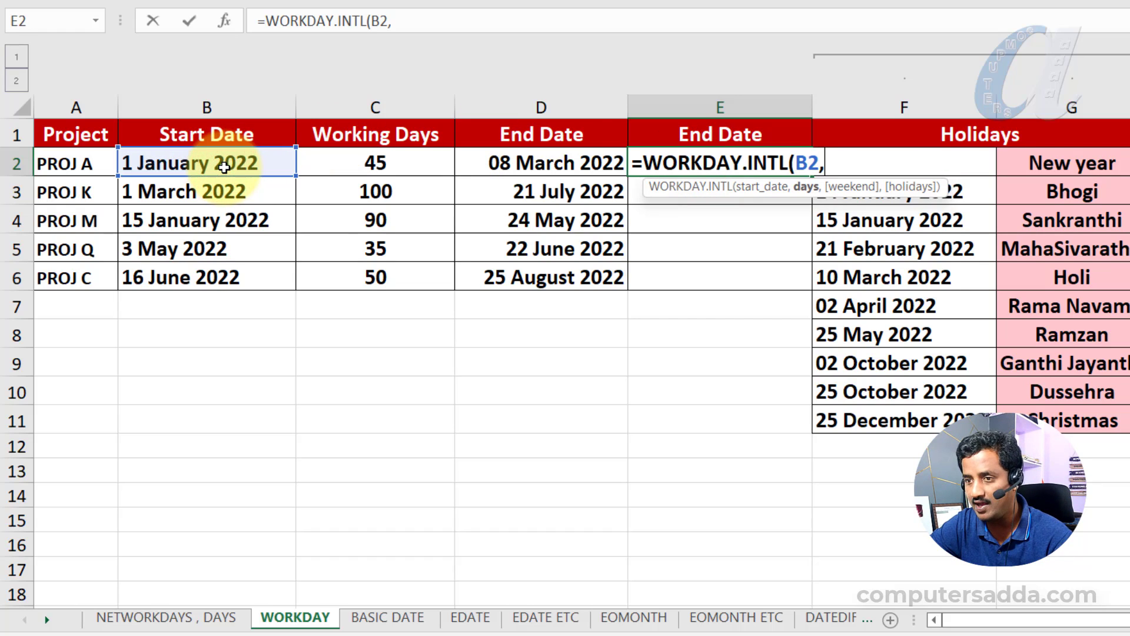
click(357, 160)
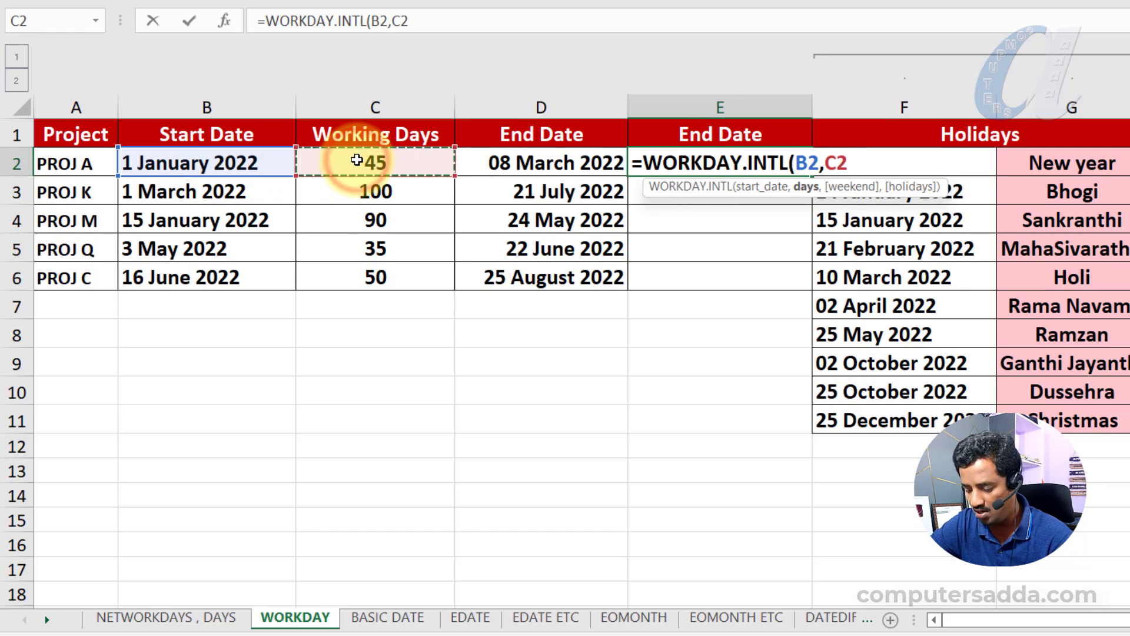
text(,)
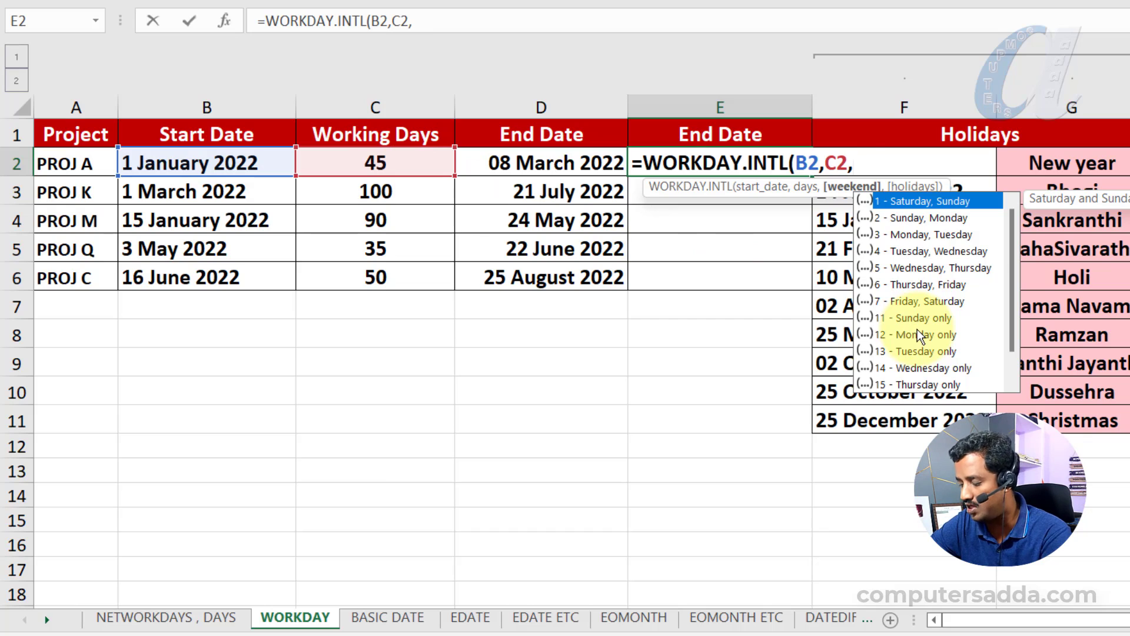
text(11,)
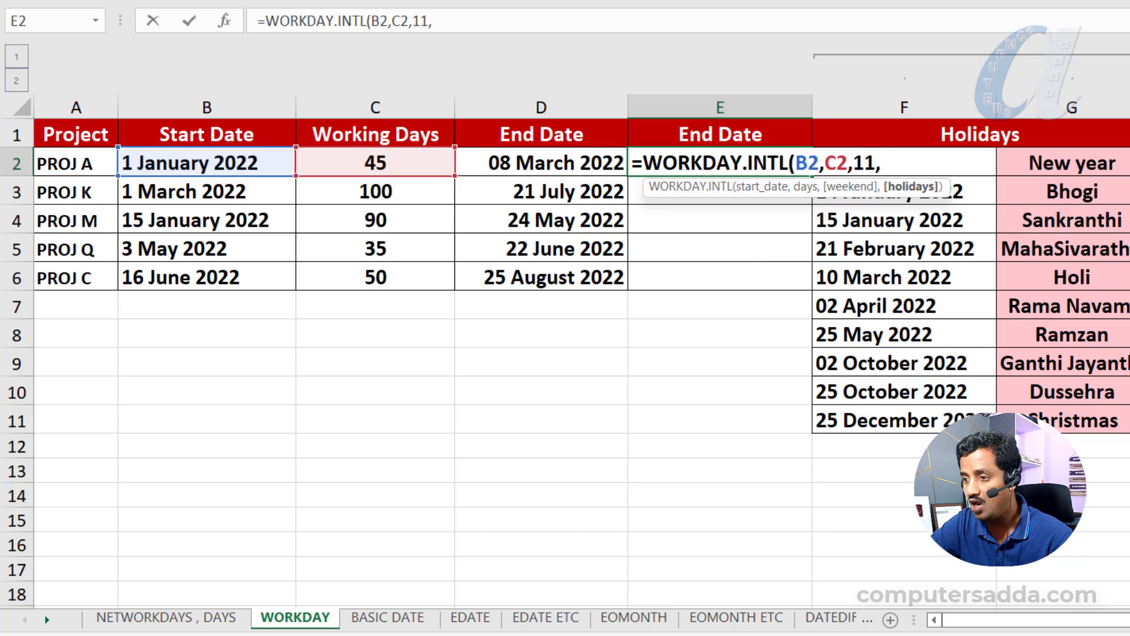
- Complete the E2 formula with the absolute holiday range $F$2:$F$11 and fill it down to E6
drag(901, 419, 904, 162)
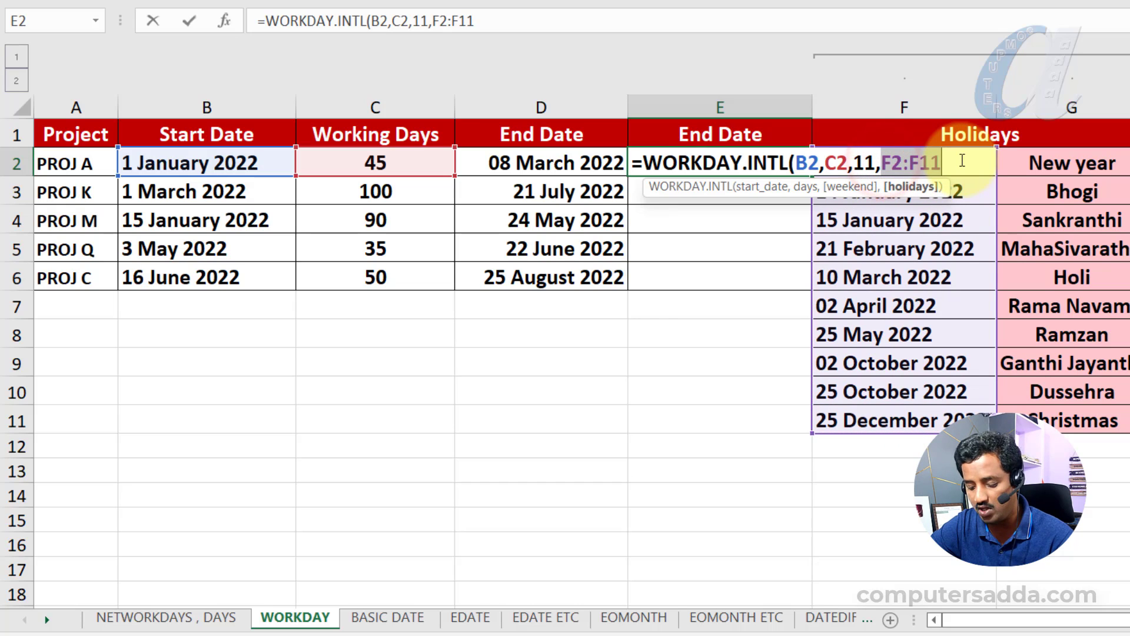
key(F4)
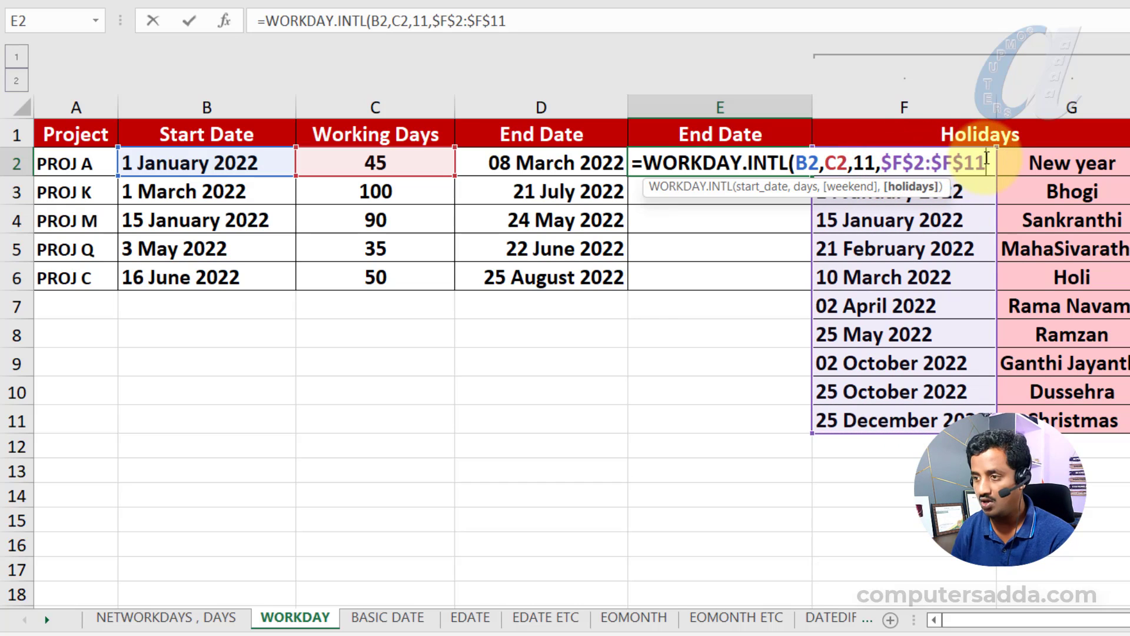
text())
key(Return)
key(Up)
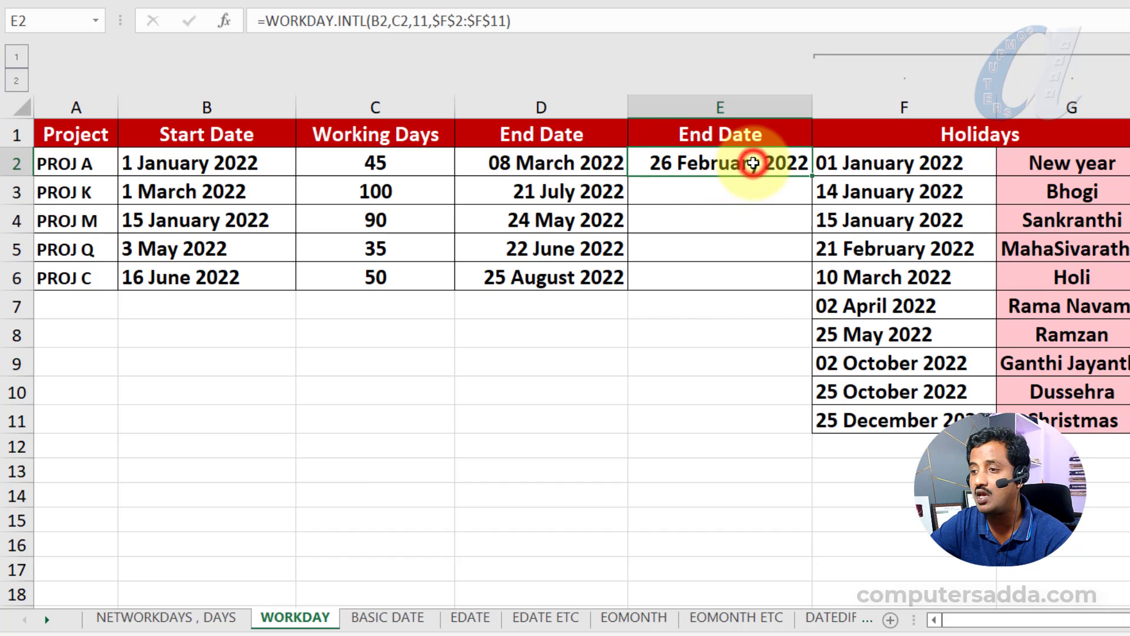
drag(813, 178, 803, 286)
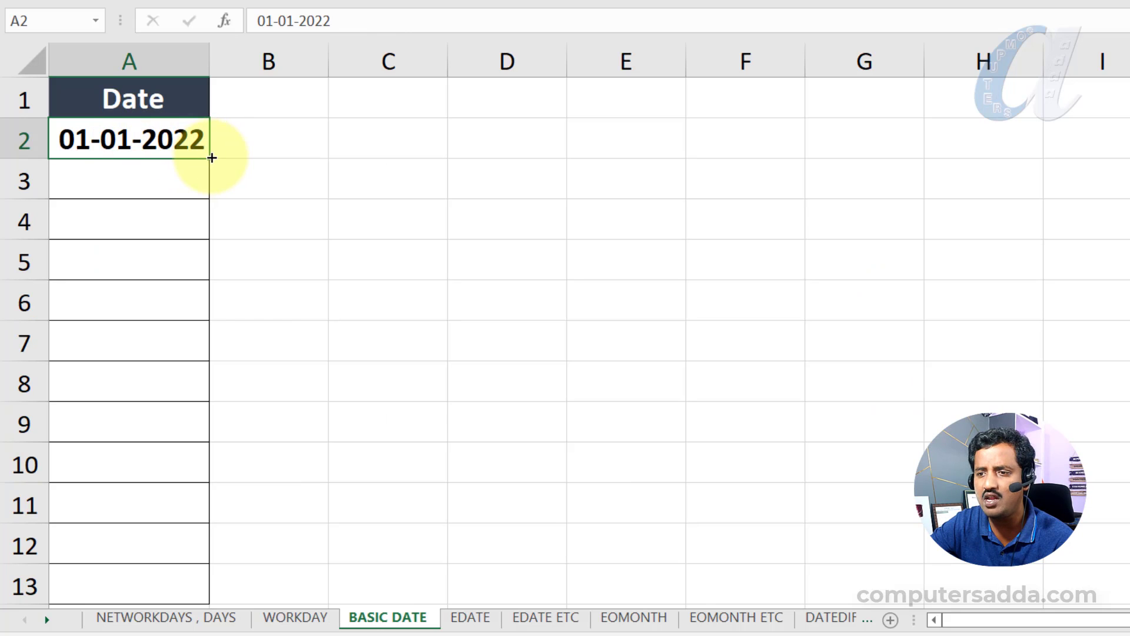
- Fill the date in A2 of the BASIC DATE sheet down to A11, and undo the fill
drag(212, 158, 197, 533)
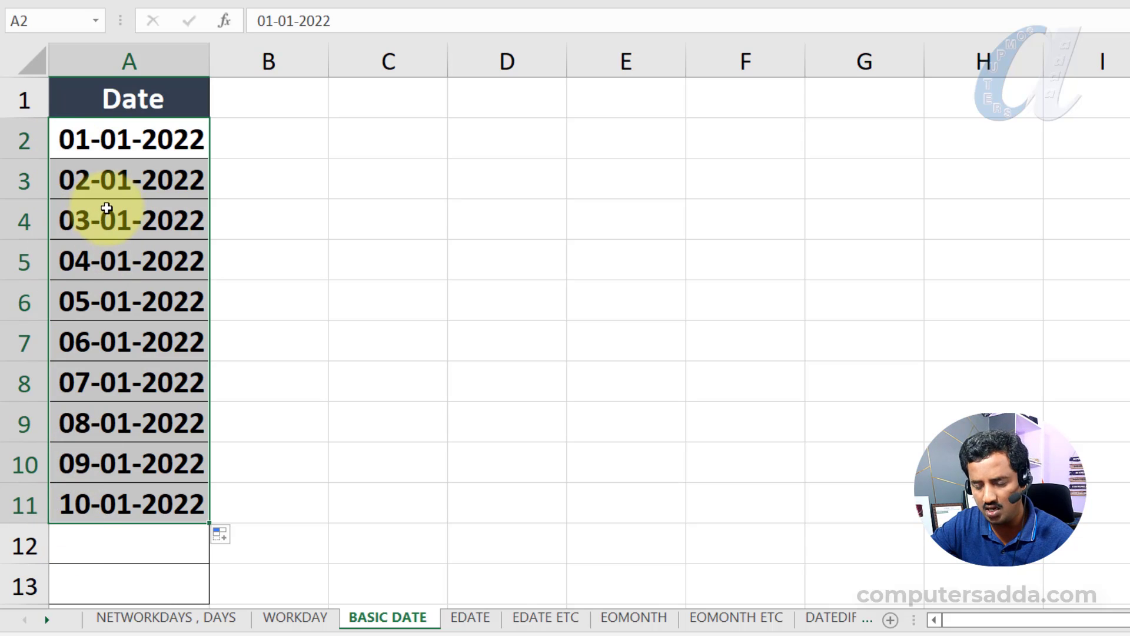
key(ctrl+z)
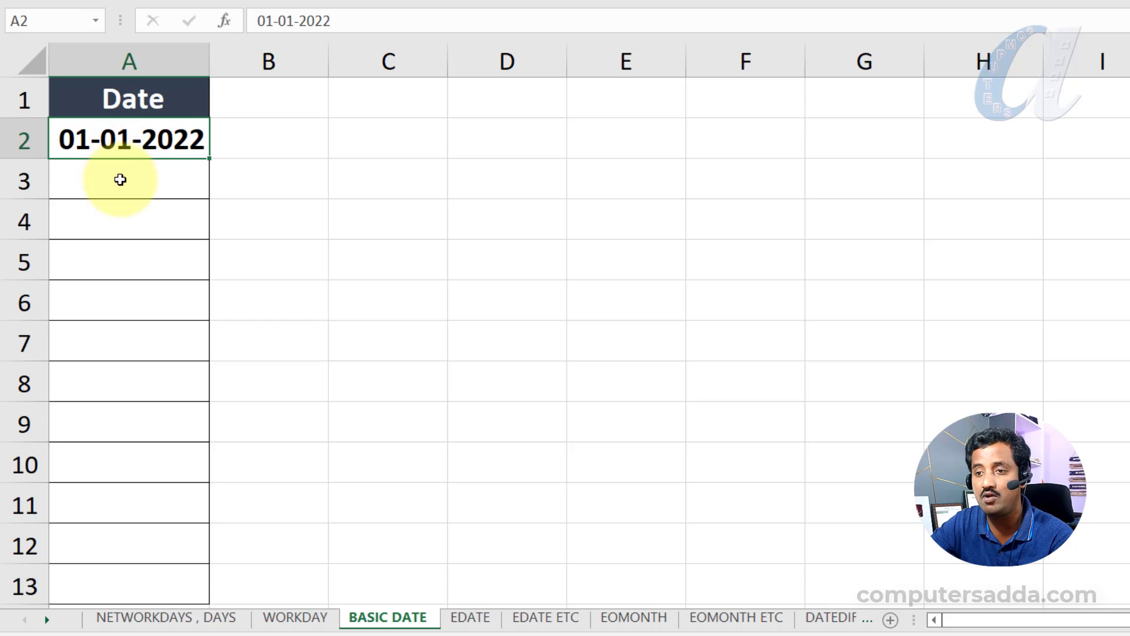
- Enter the formula =A2+2 in A3 and fill it down to A10 to list dates at two-day intervals
click(120, 179)
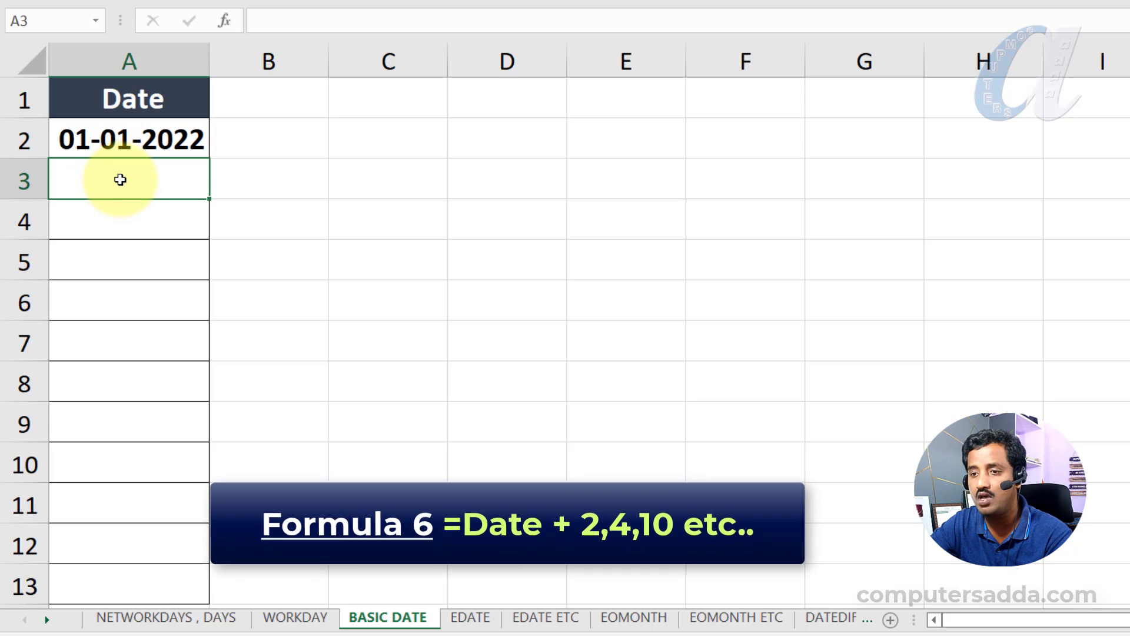
text(=)
click(124, 136)
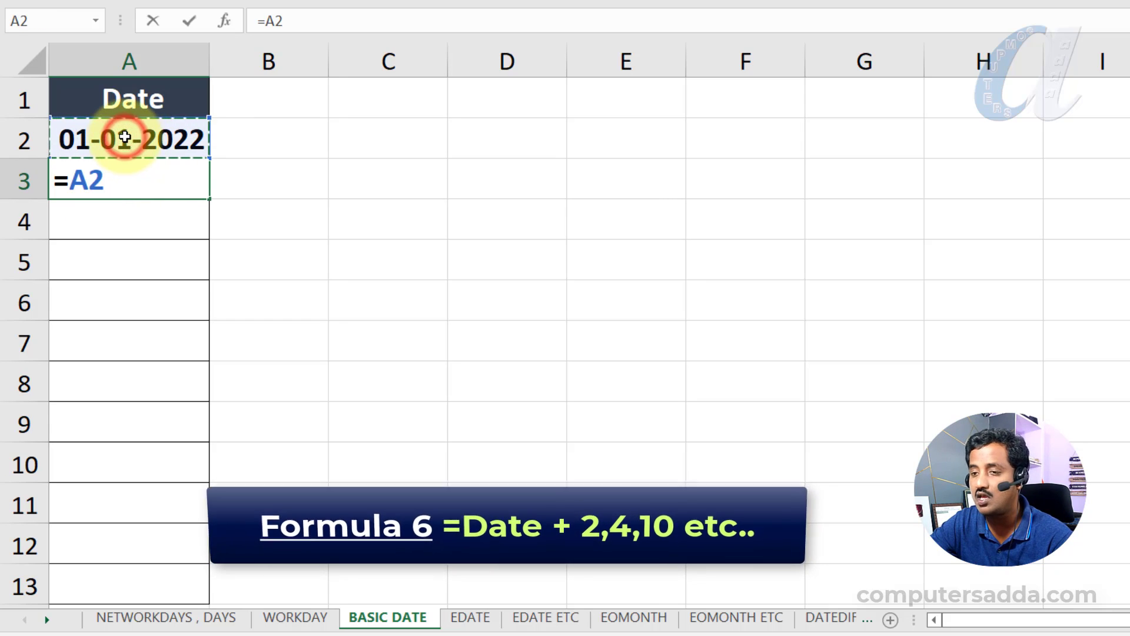
text(+2)
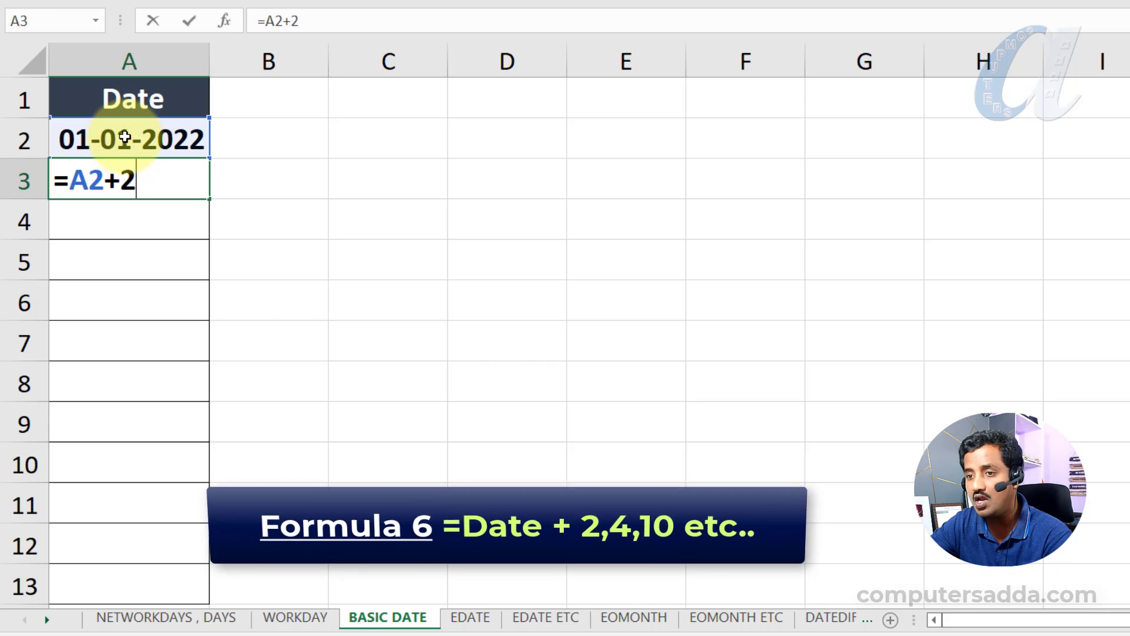
key(Return)
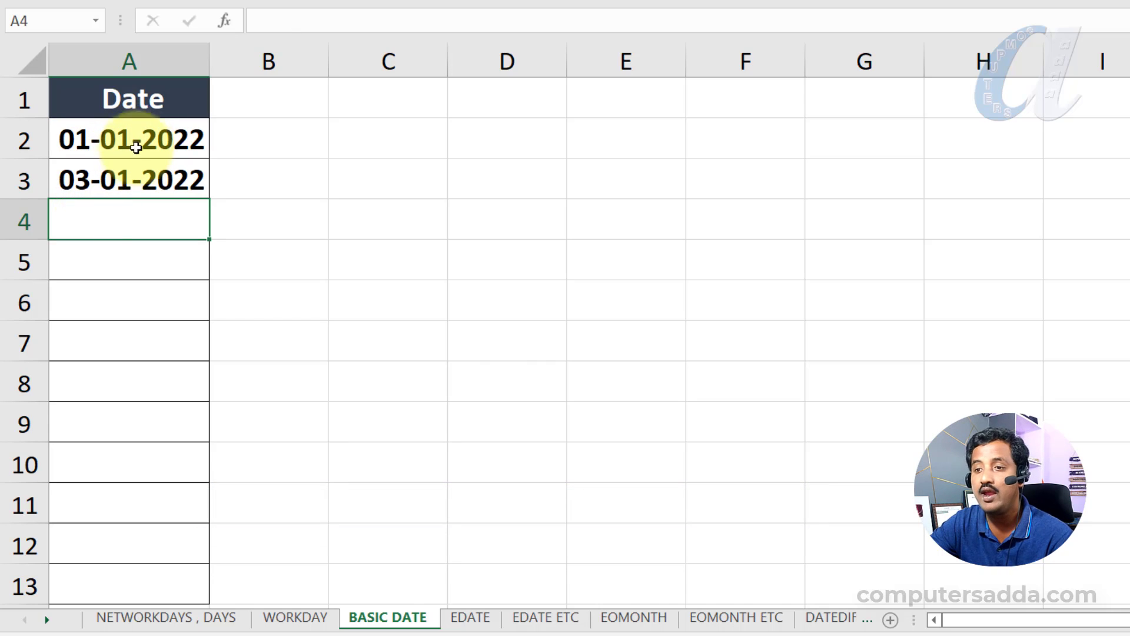
click(169, 180)
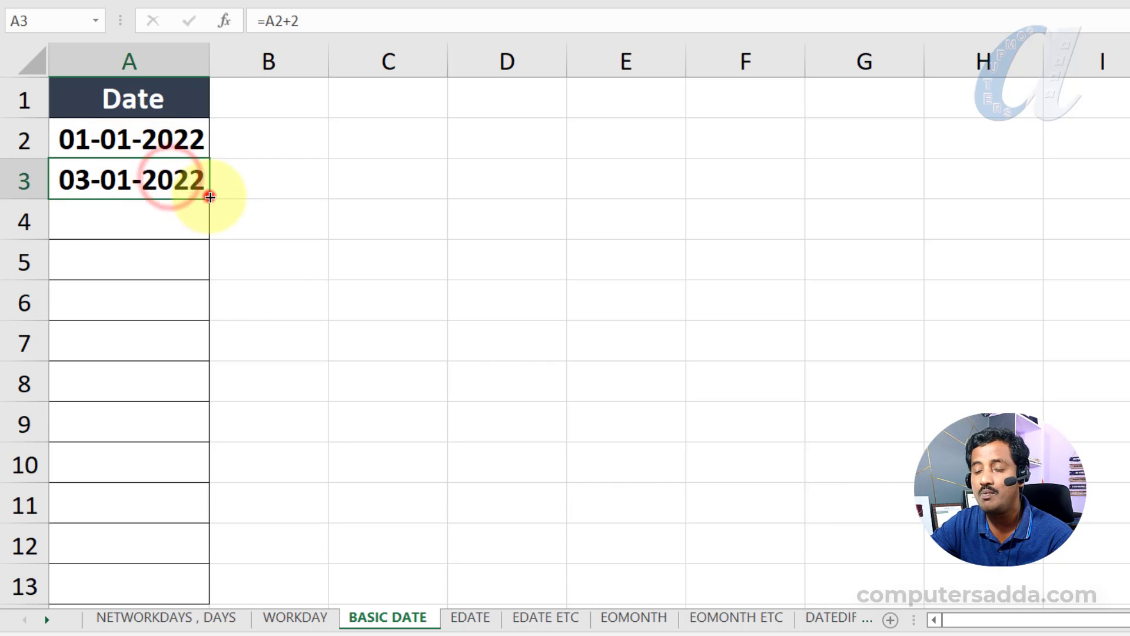
drag(210, 197, 203, 465)
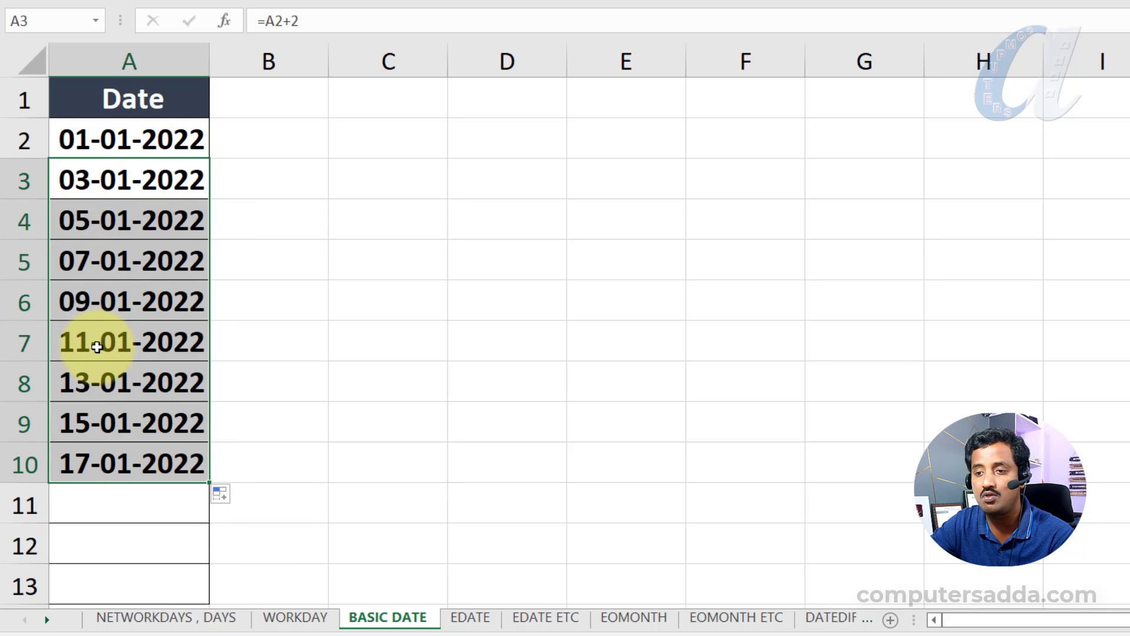
- Change the formula in A3 to =A2+5 and fill it down to A11 for dates at five-day intervals
click(154, 175)
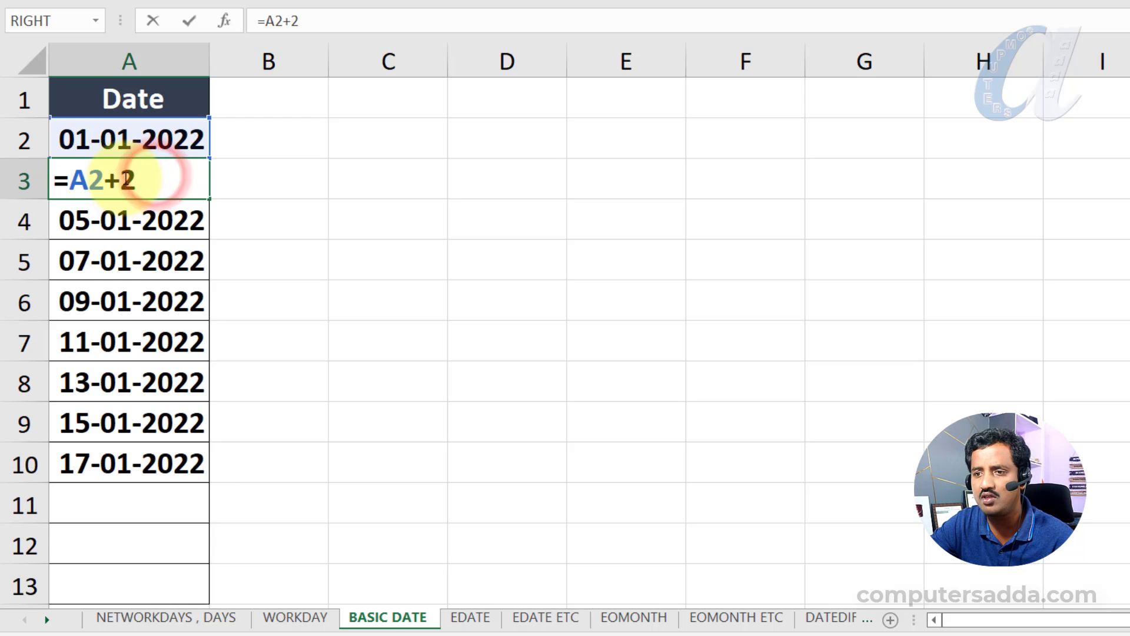
drag(125, 179, 145, 179)
text(5)
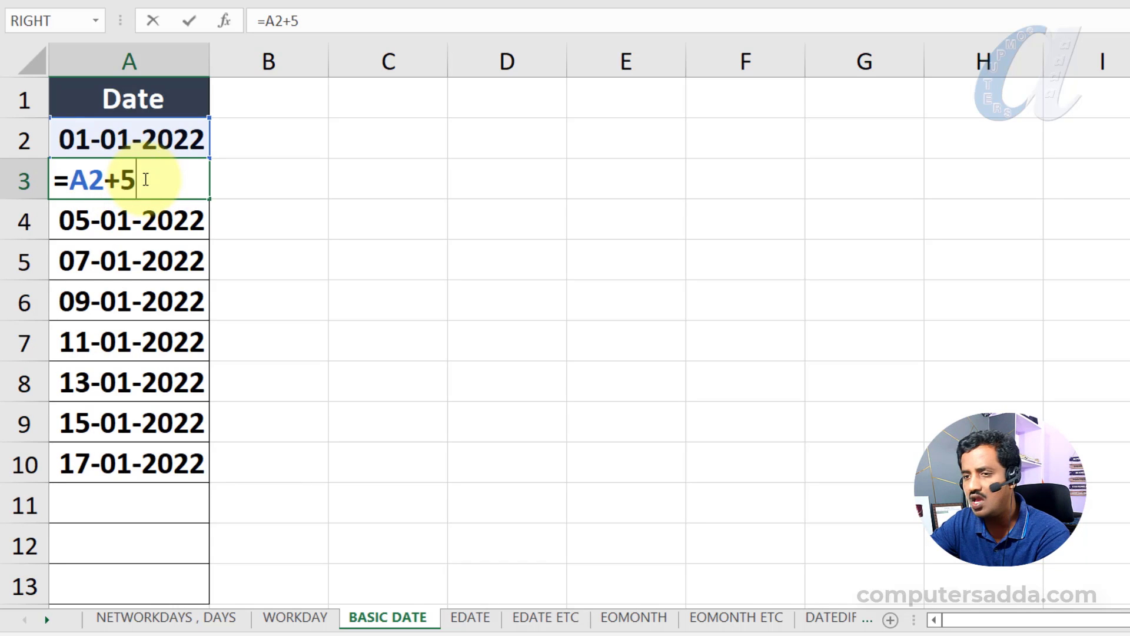
key(Return)
click(167, 177)
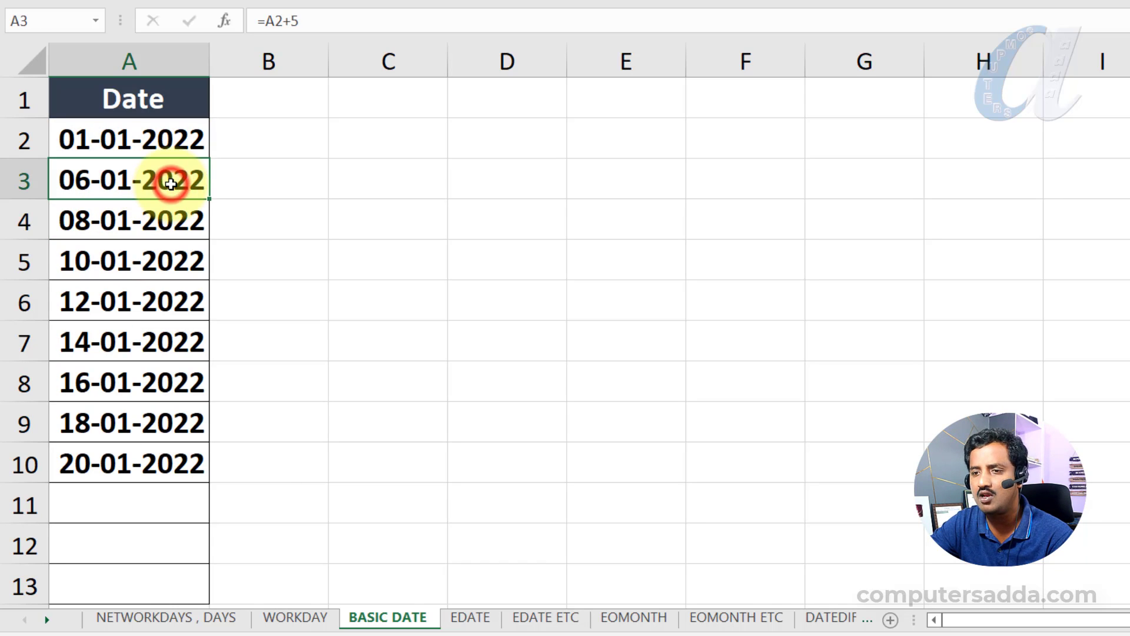
drag(208, 202, 185, 504)
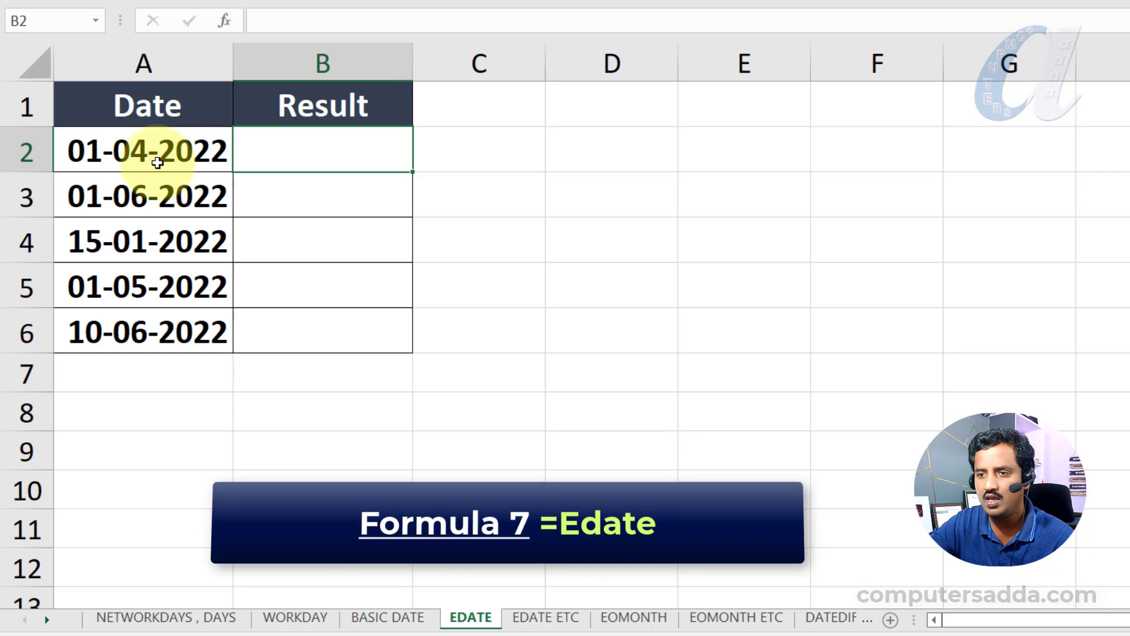
- Enter =EDATE(A2,1) in B2 of the EDATE sheet and fill it down to B6 for dates one month ahead
drag(155, 159, 164, 326)
click(321, 140)
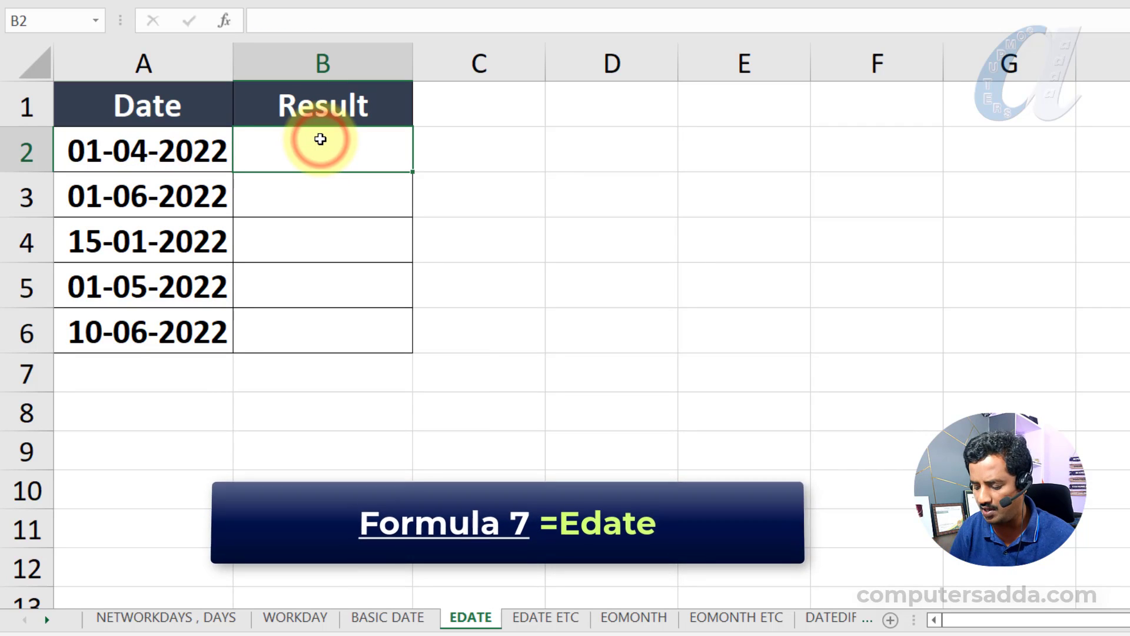
text(=ed)
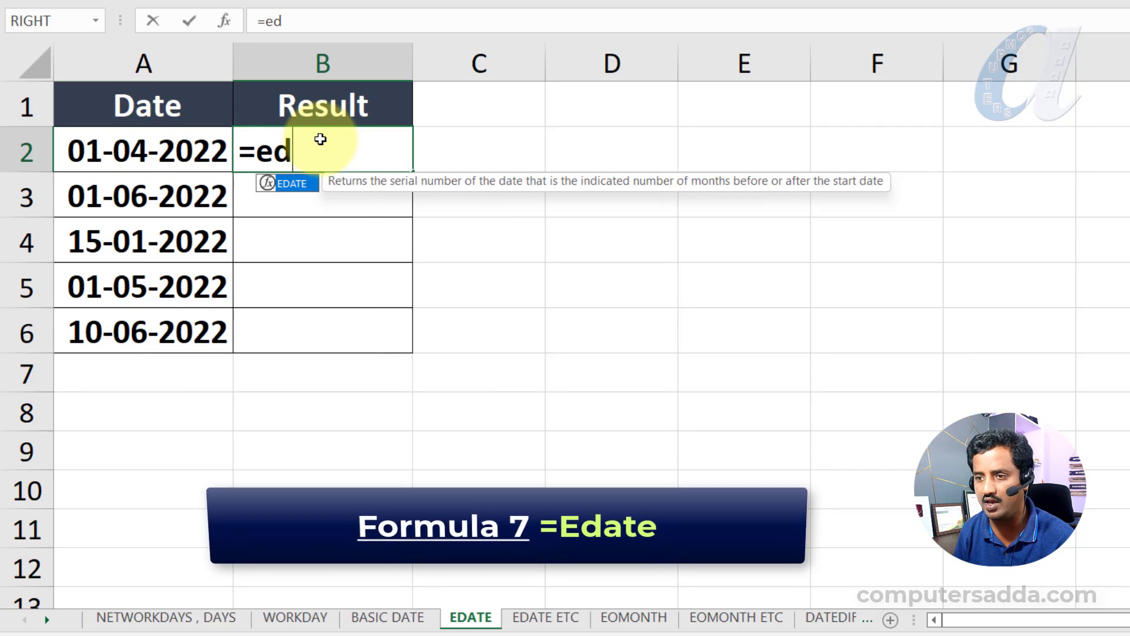
key(Tab)
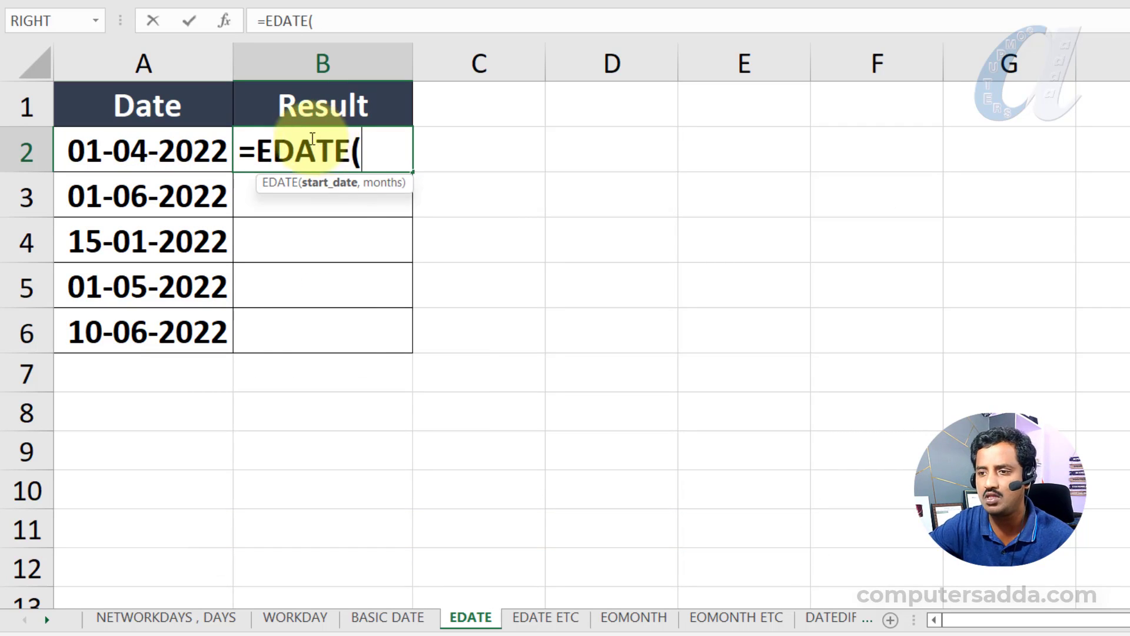
click(174, 150)
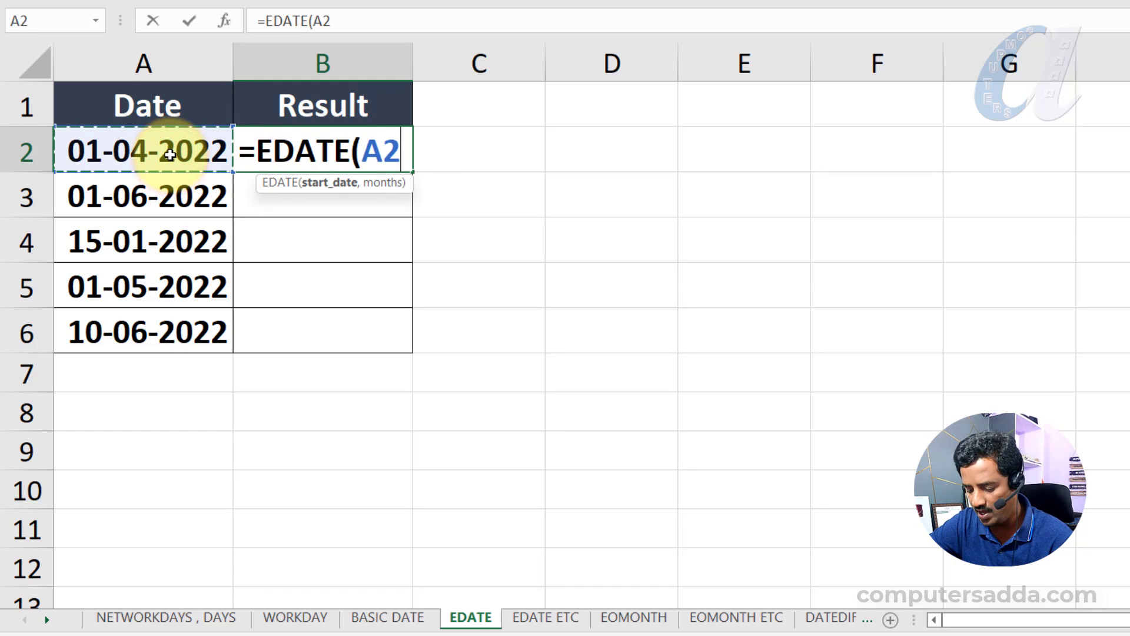
text(,)
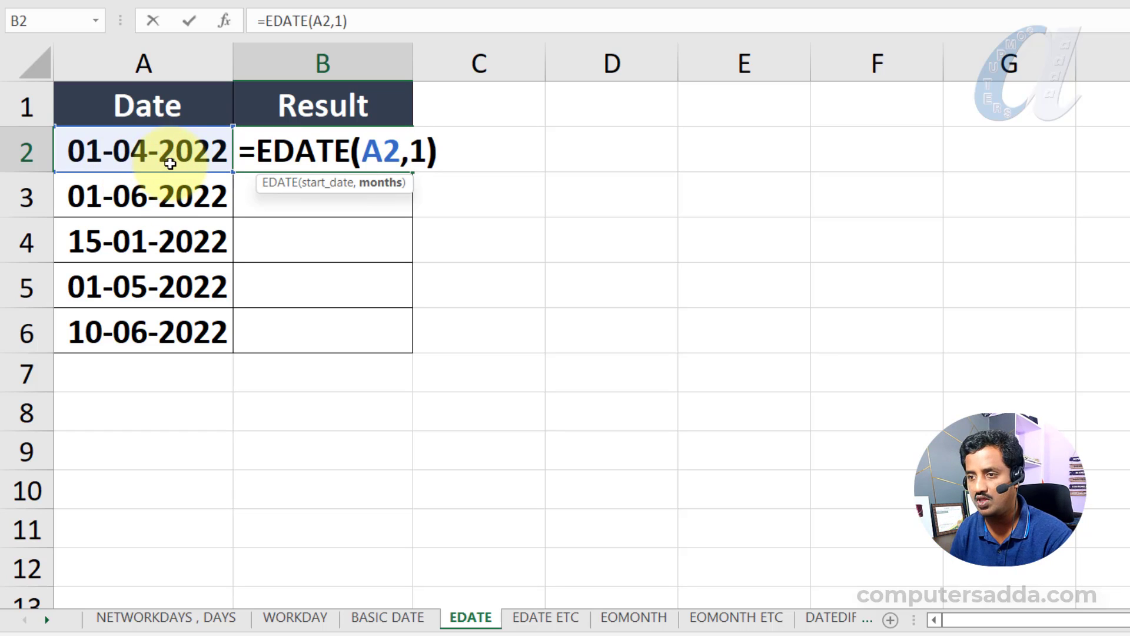
text(1))
key(Return)
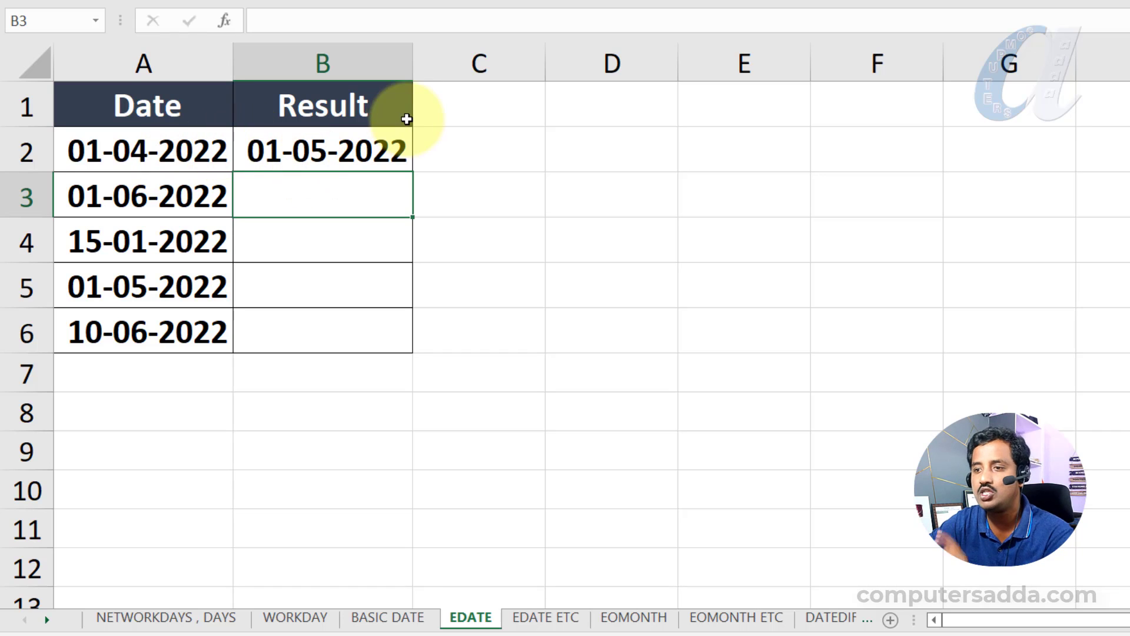
click(391, 147)
drag(410, 210, 406, 341)
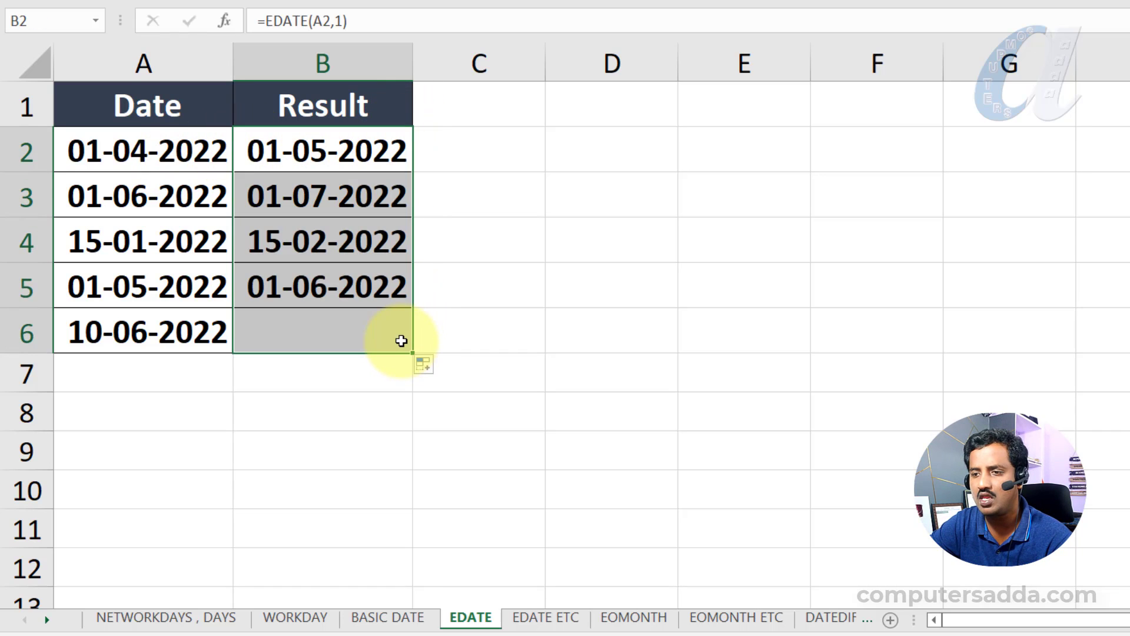
- Change the months argument of the EDATE formula in B2 to 5 and fill it down to B6
click(353, 147)
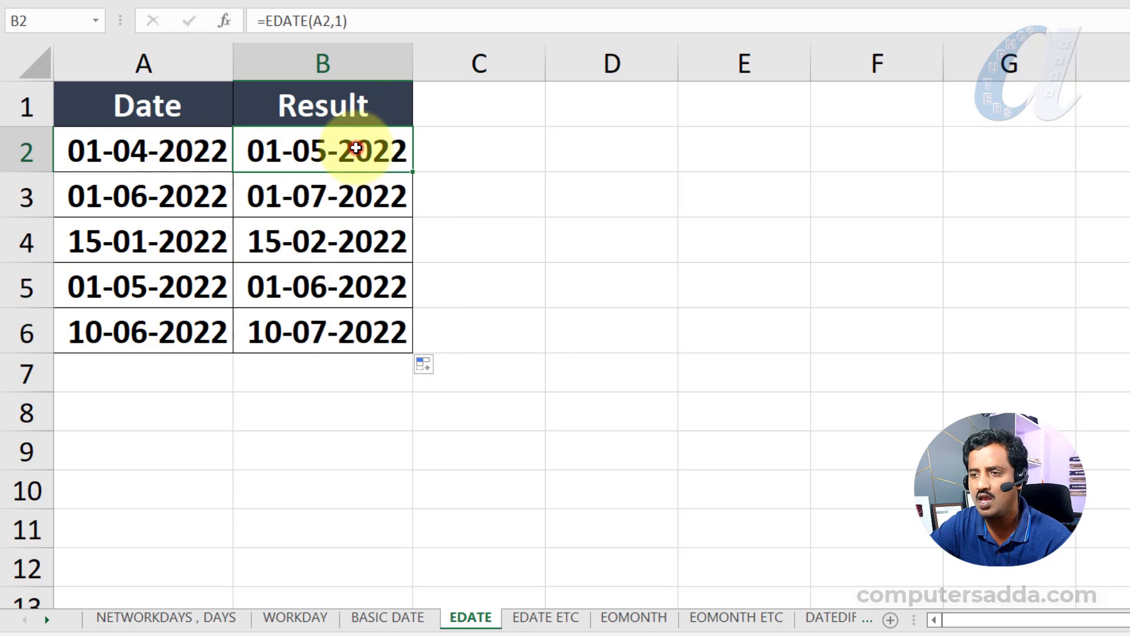
double_click(353, 146)
click(423, 150)
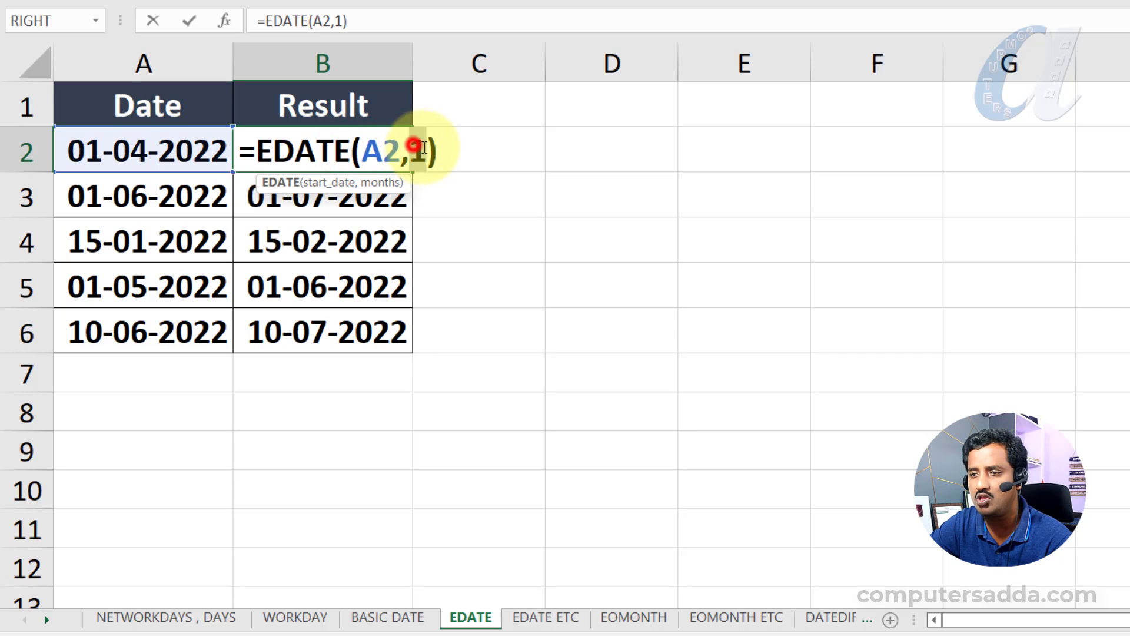
key(BackSpace)
text(5)
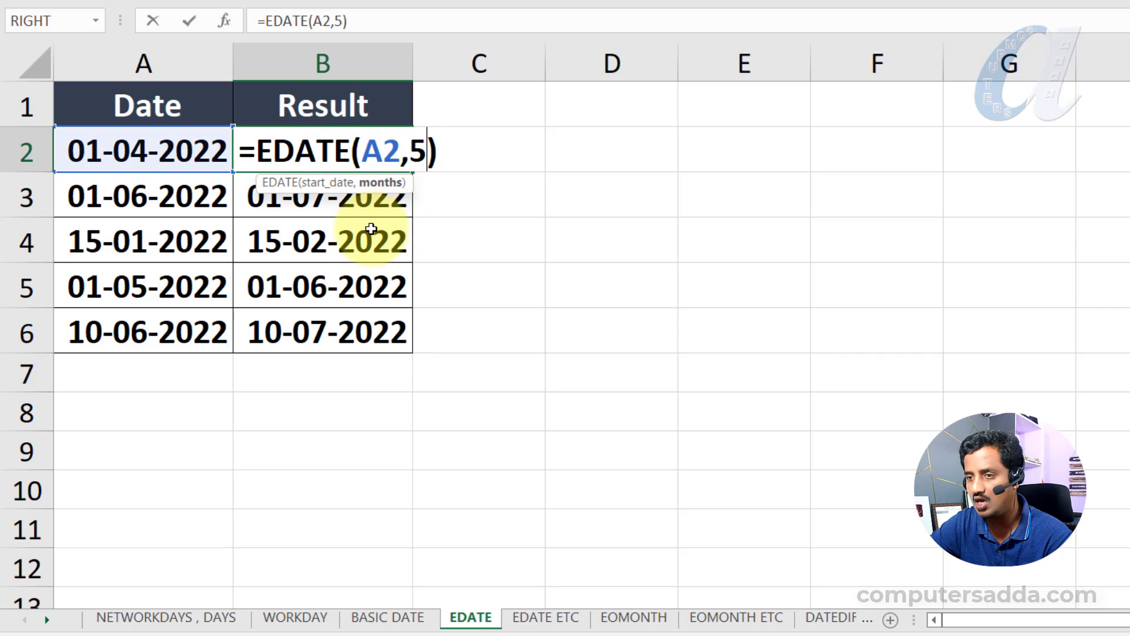
key(ctrl+Return)
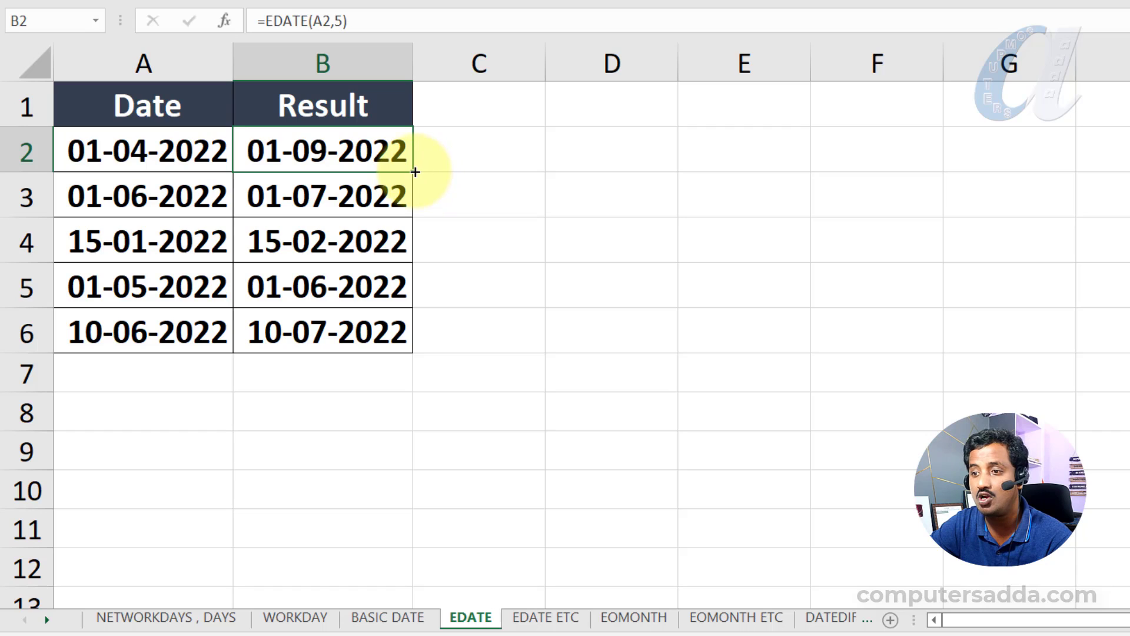
drag(415, 172, 405, 340)
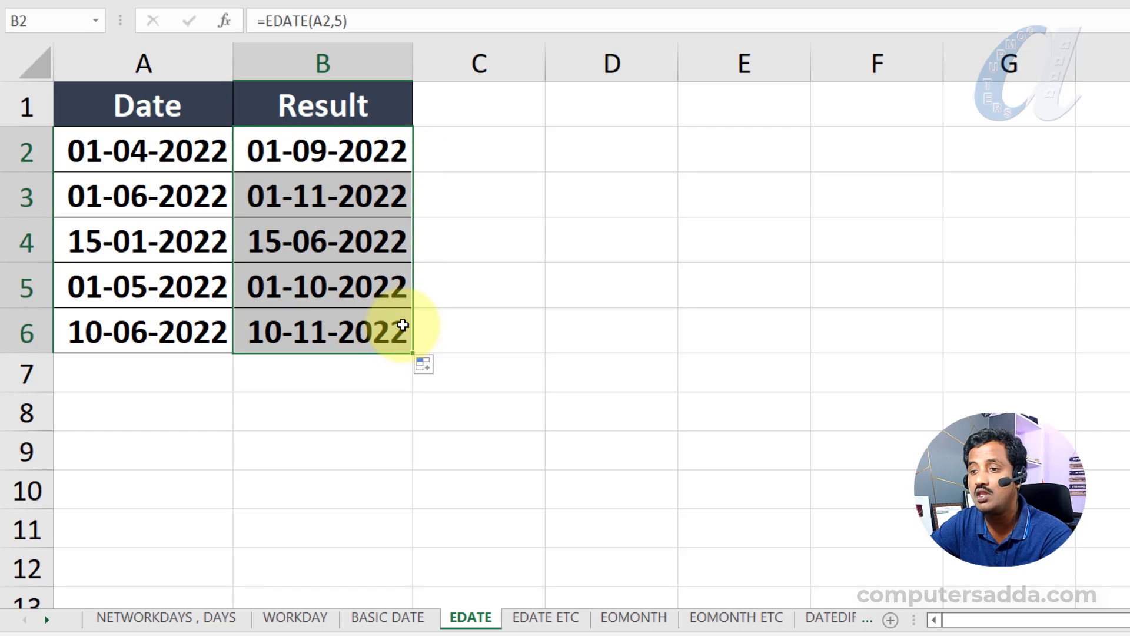
- Change the EDATE formula in B2 to =EDATE(A2,-2) and fill it down to B6 for dates two months earlier
double_click(379, 147)
drag(414, 151, 425, 151)
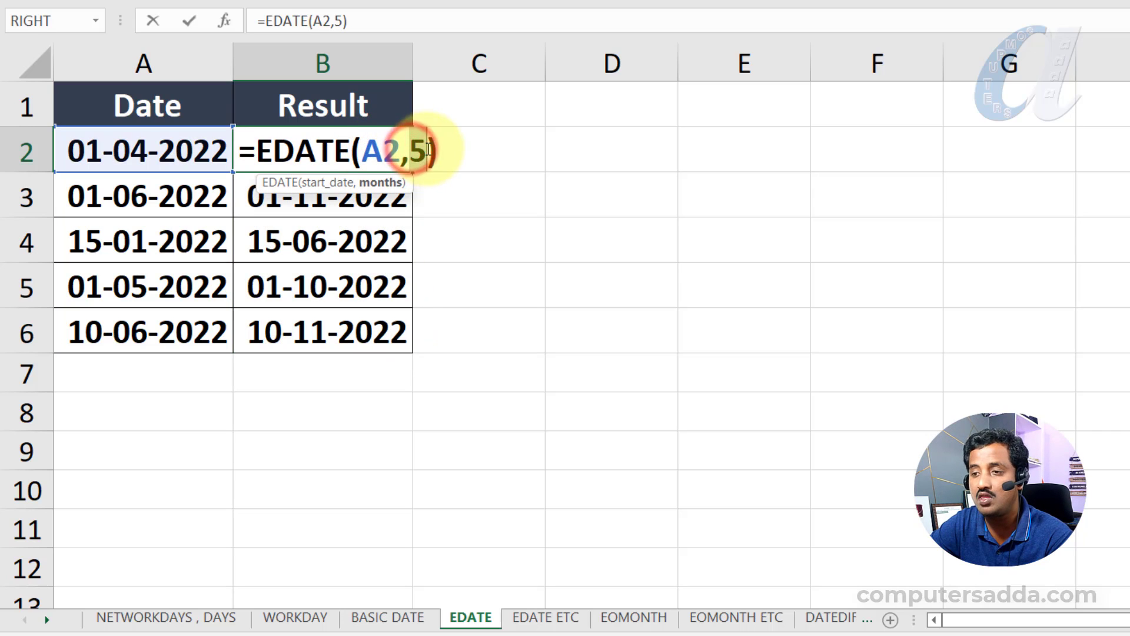
text(-2)
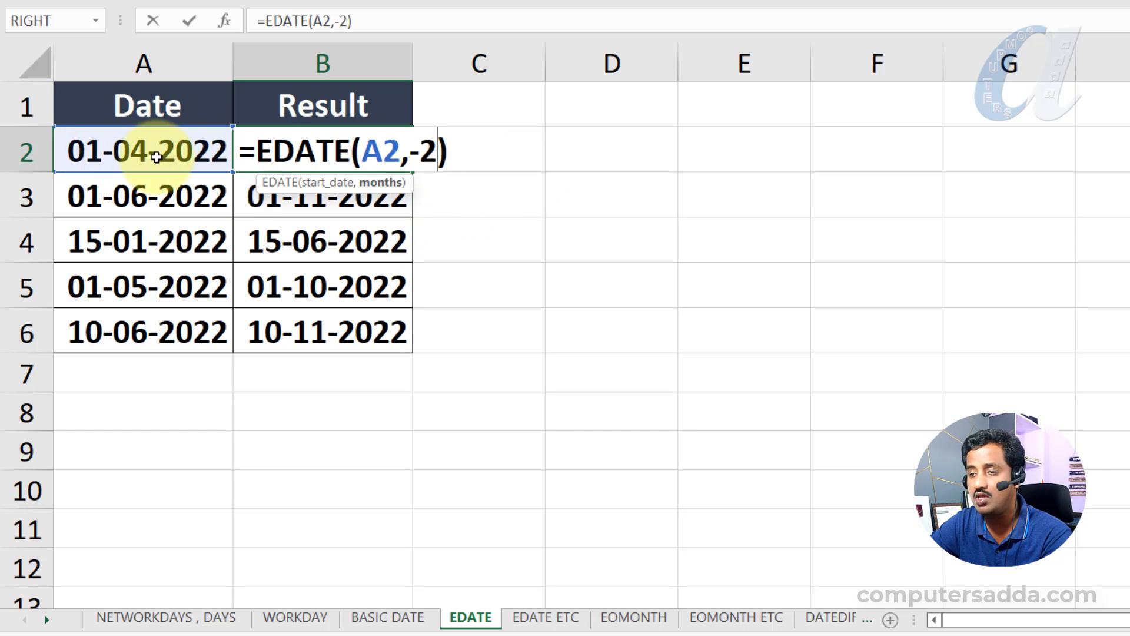
key(Return)
click(356, 152)
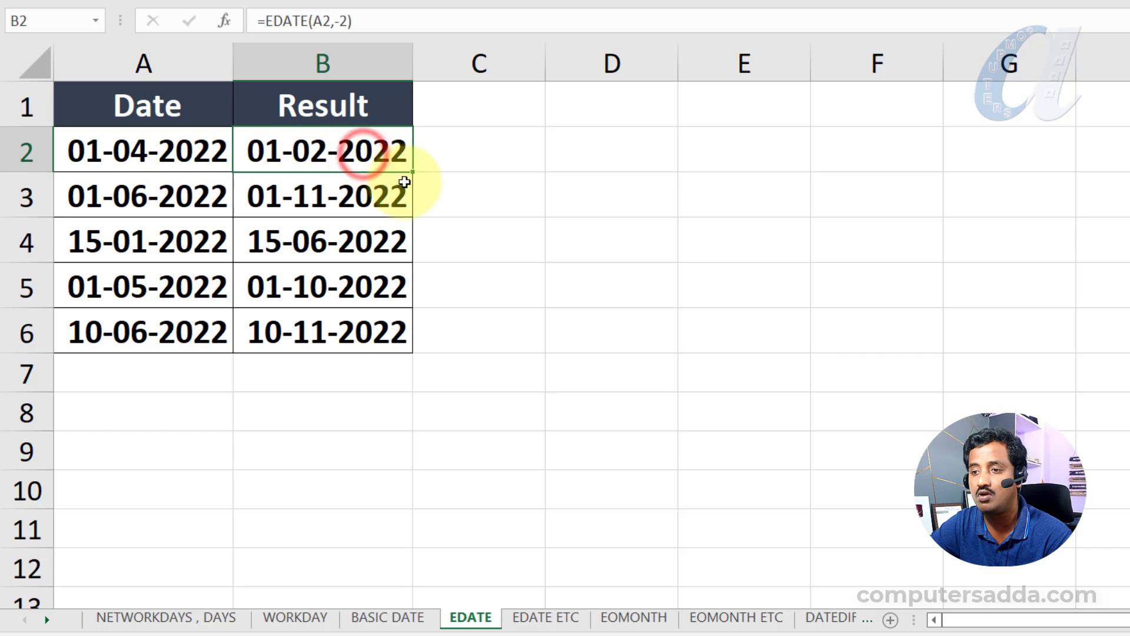
drag(414, 172, 400, 357)
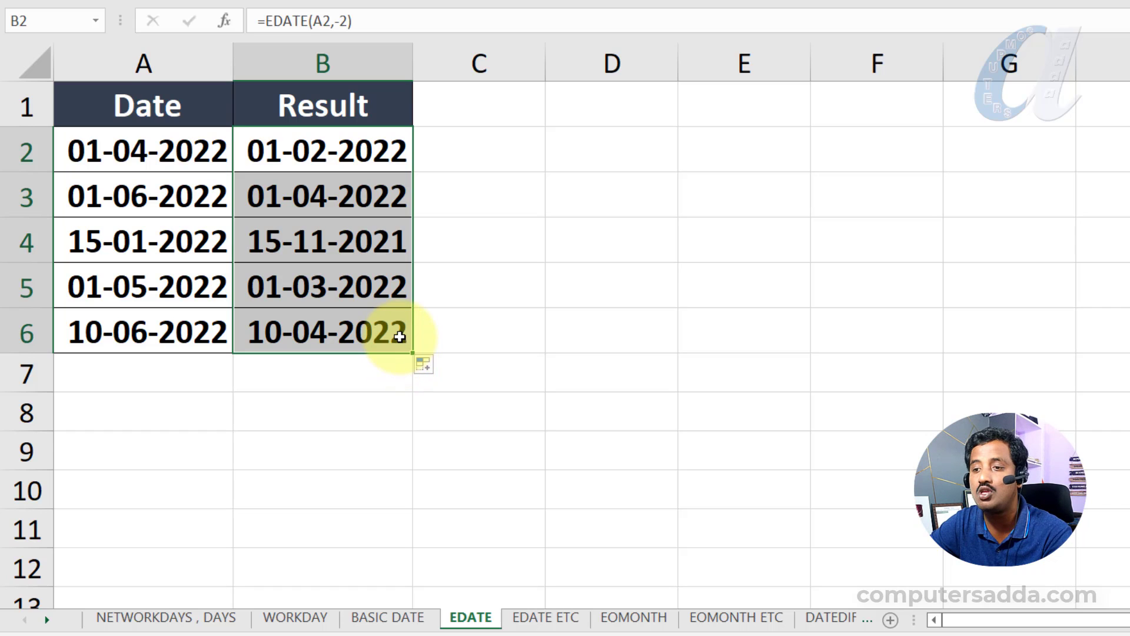
click(277, 197)
click(273, 147)
double_click(271, 147)
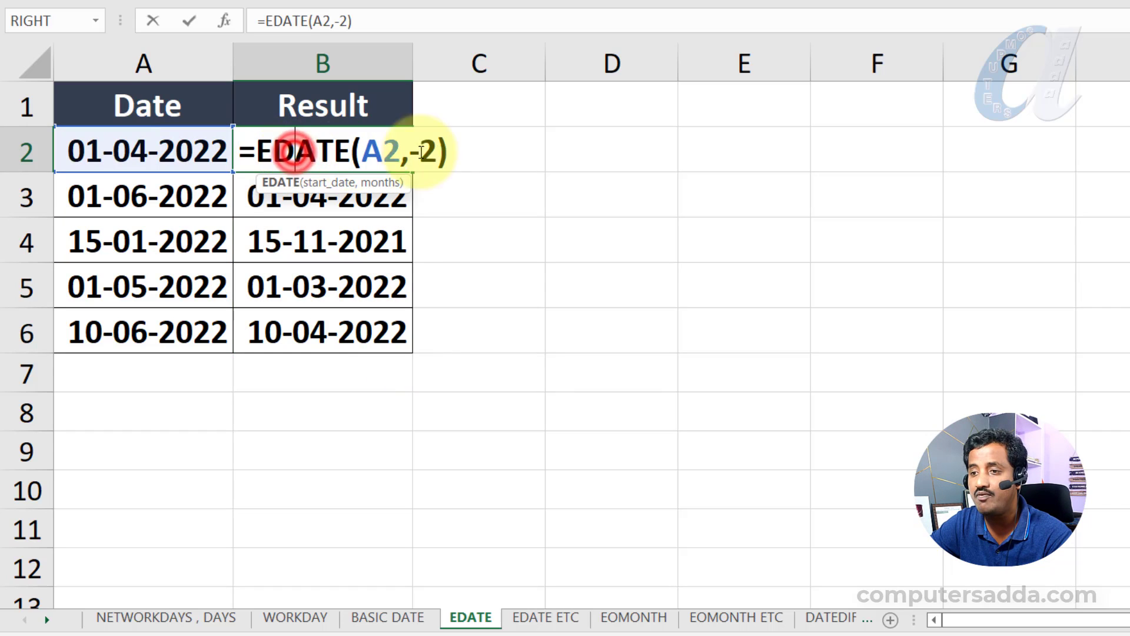
key(Return)
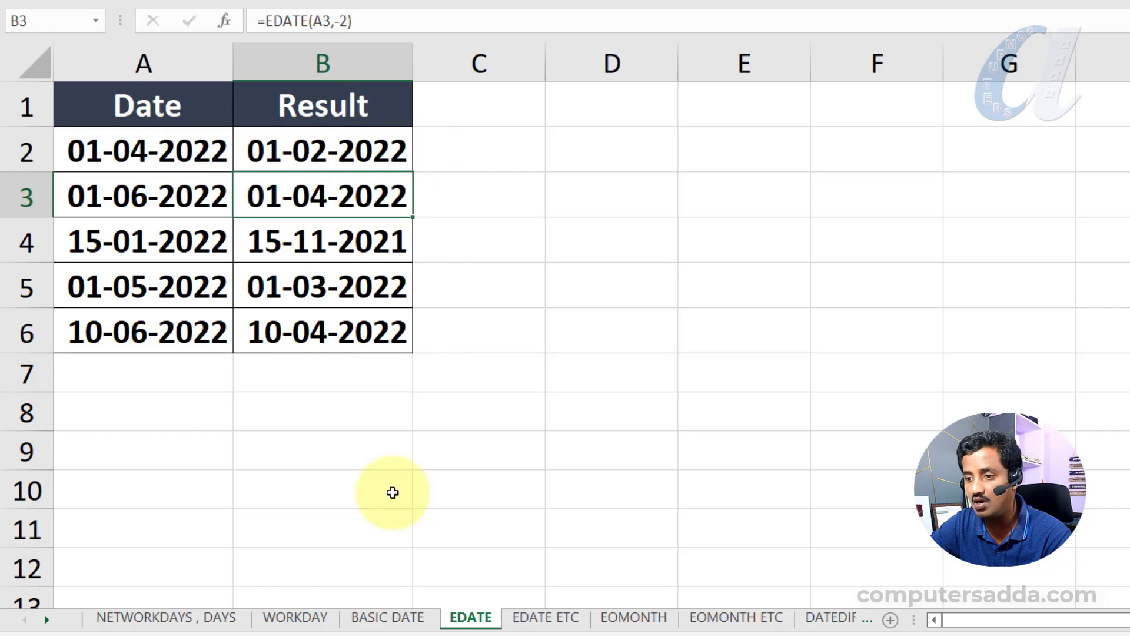
- On the EDATE ETC sheet, enter =EDATE(A2,B2) in C2 to shift the date by the months in column B
click(517, 617)
click(369, 134)
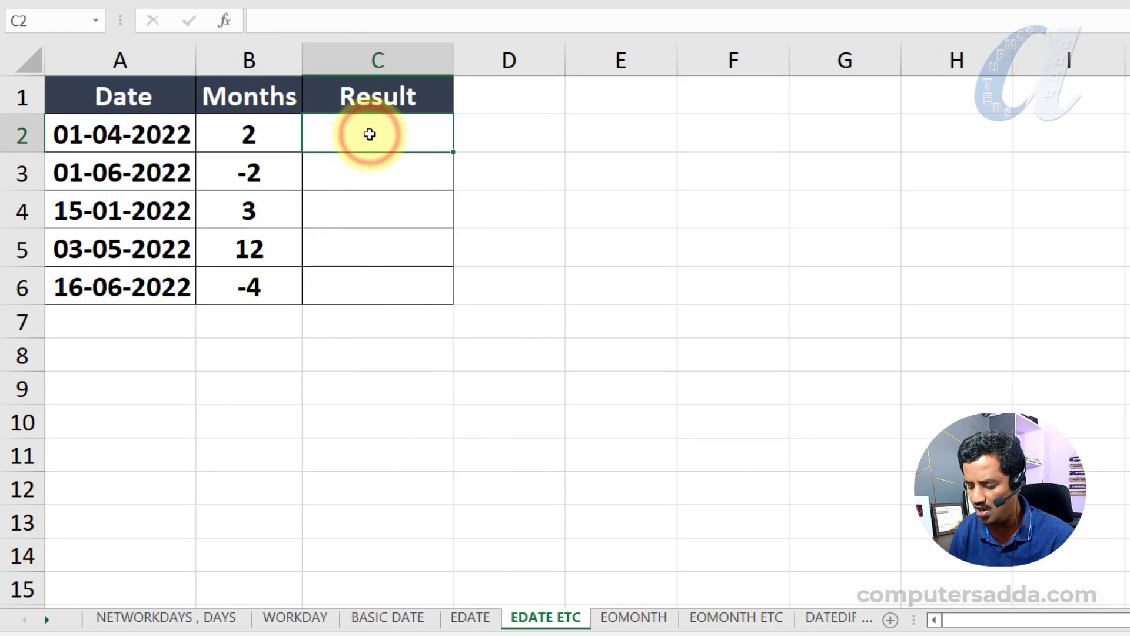
text(=ed)
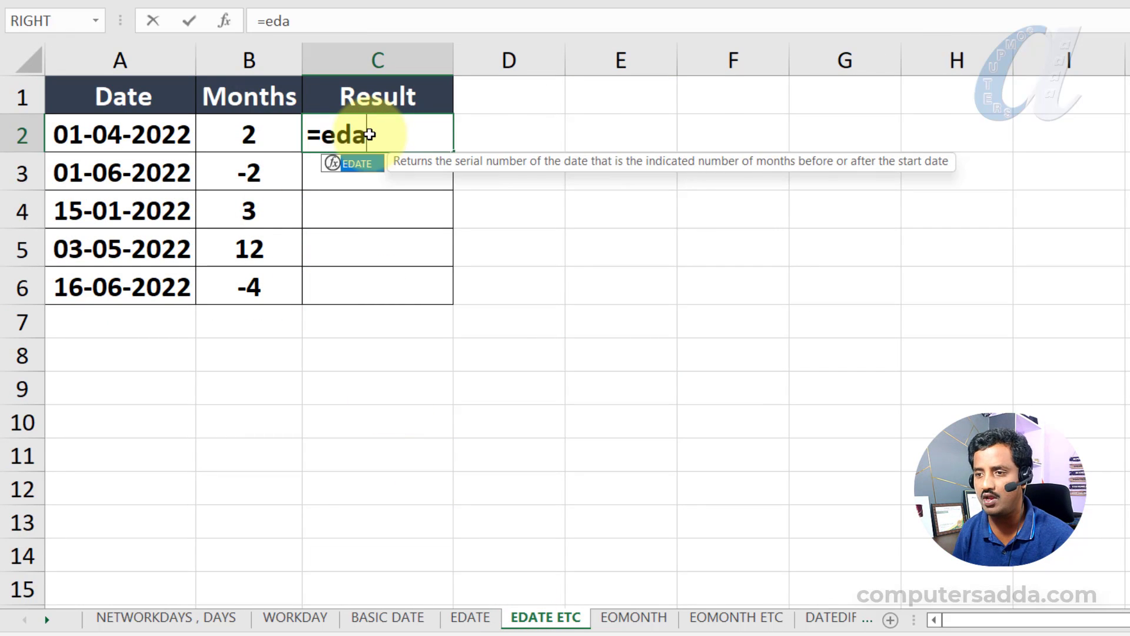
text(a)
key(Tab)
click(94, 136)
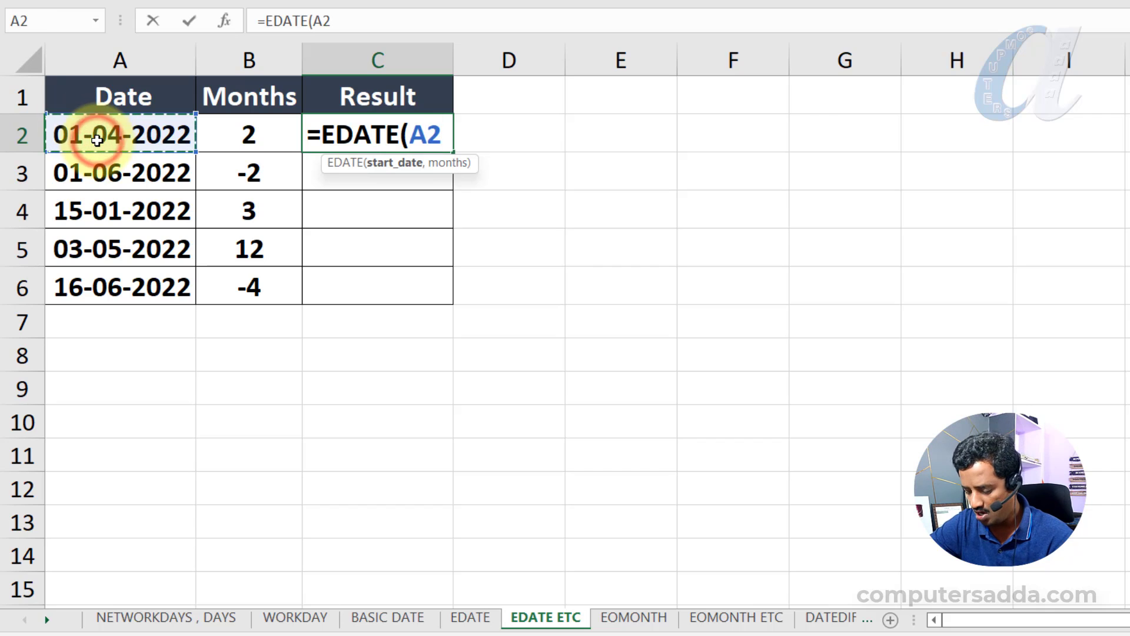
text(,)
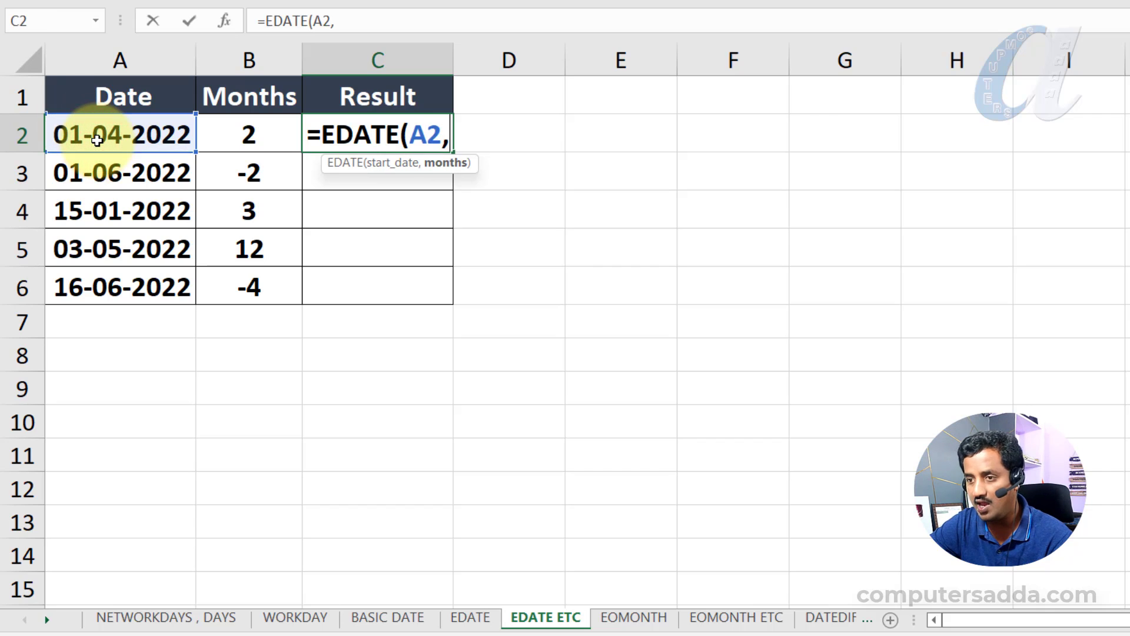
click(250, 135)
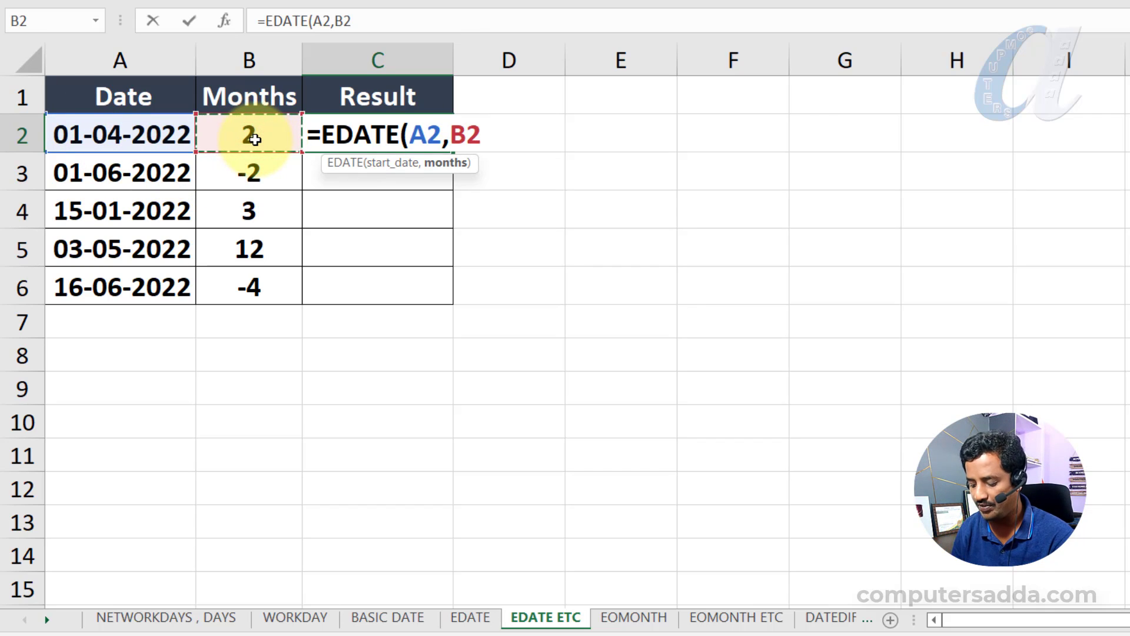
text())
key(Return)
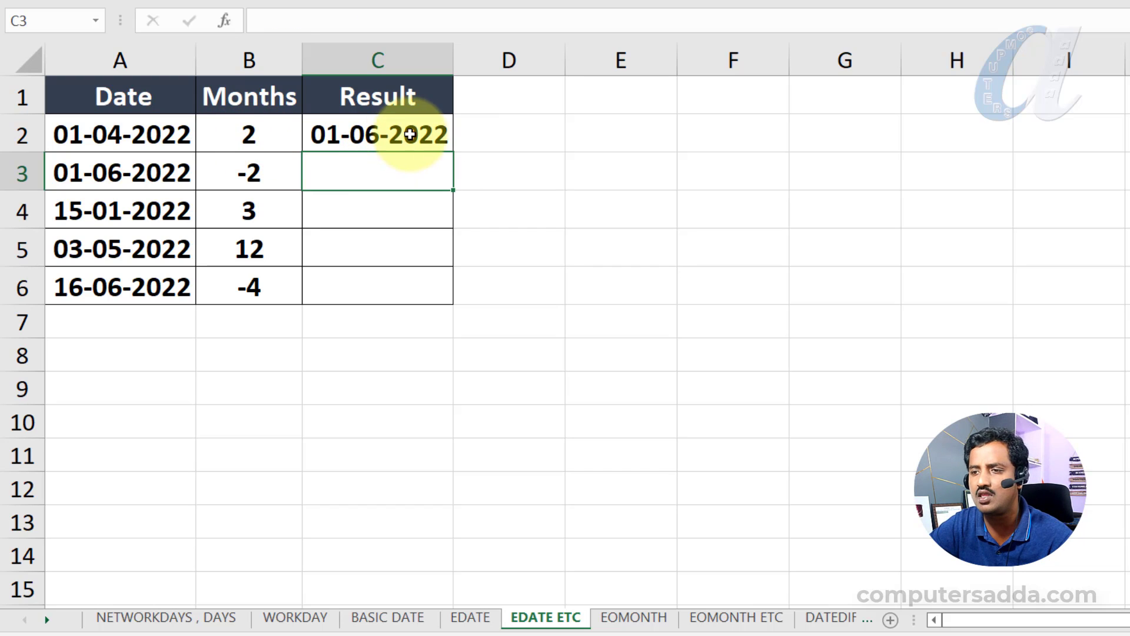
- Fill the EDATE formula in C2 down to C6 for the remaining dates and month values
drag(219, 177, 227, 298)
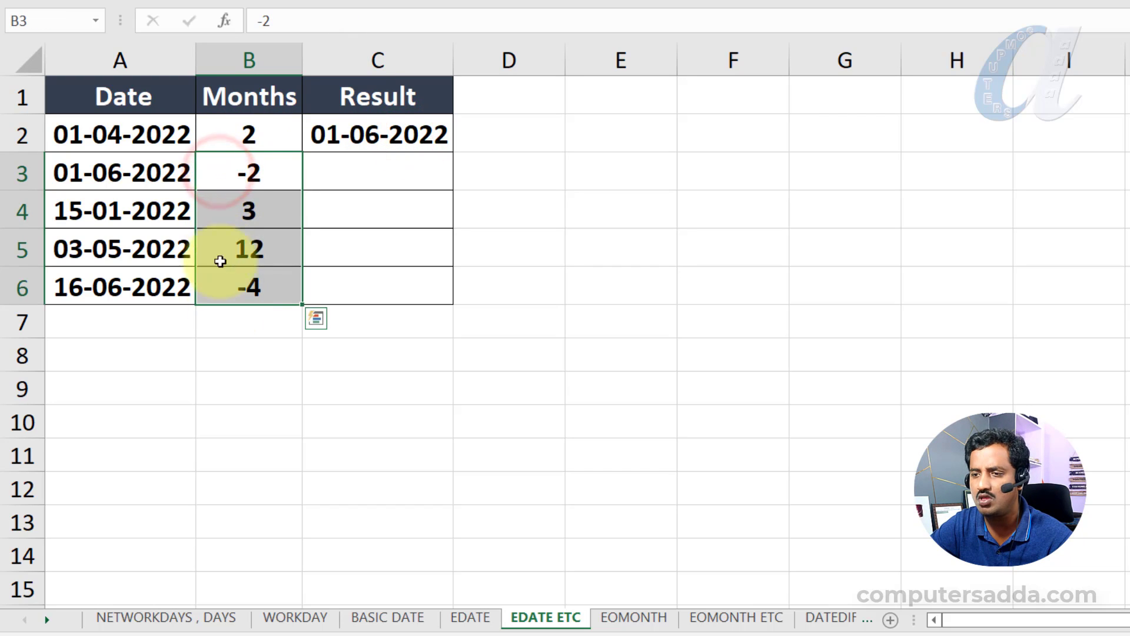
click(434, 133)
drag(451, 152, 444, 306)
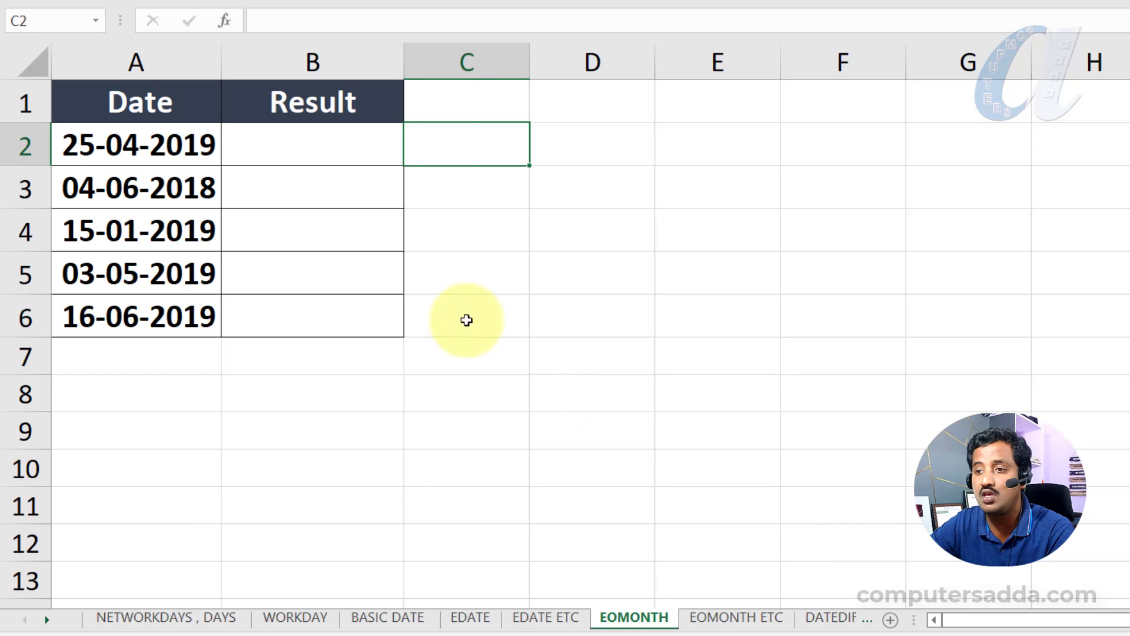
- On the EOMONTH sheet, enter =EOMONTH(A2,1) in B2 to get the last day of the following month
click(277, 147)
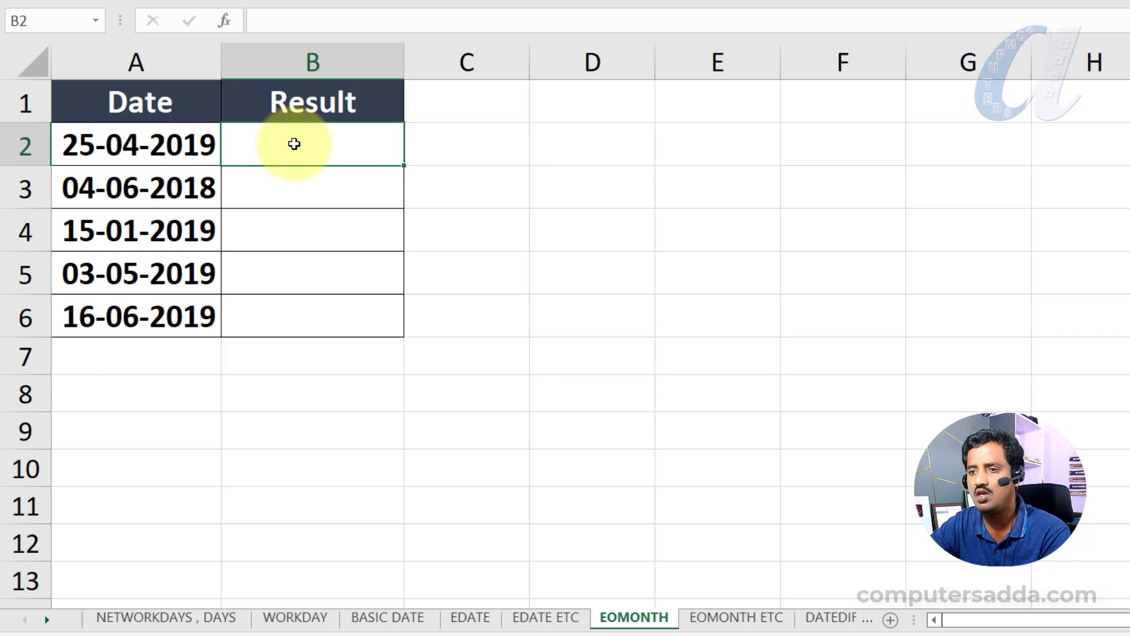
text(=eo)
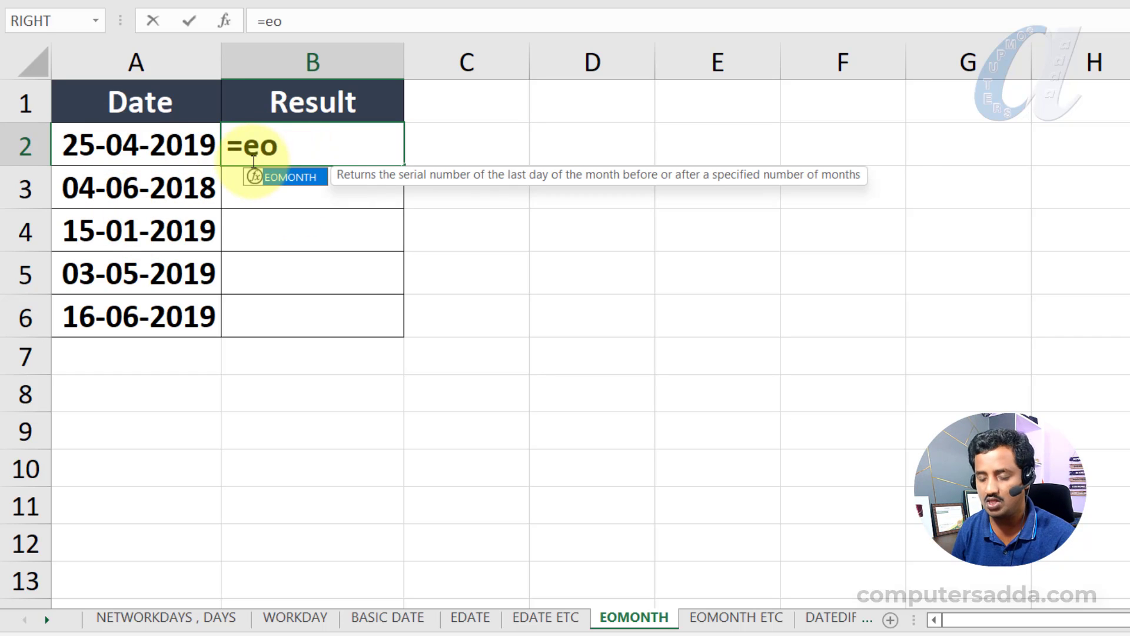
key(Tab)
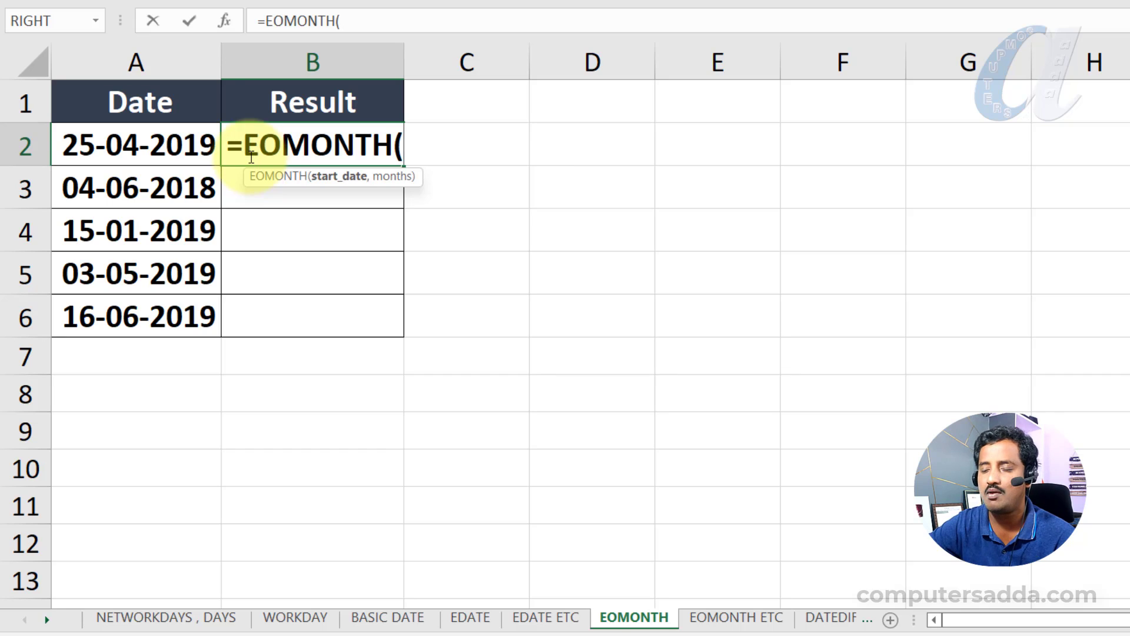
click(168, 143)
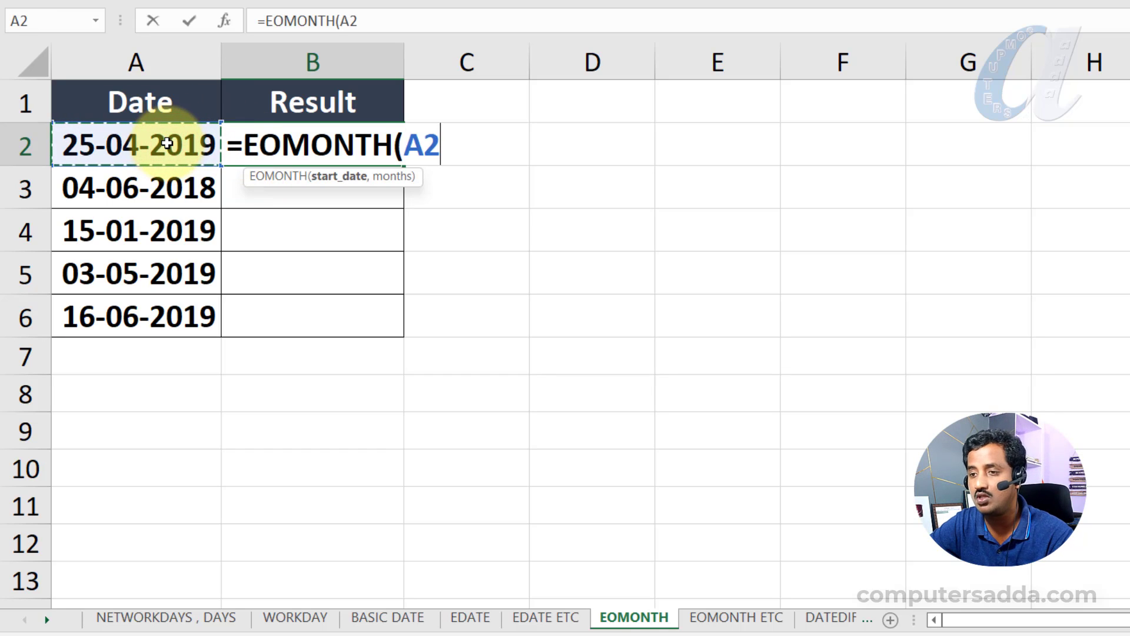
text(,1)
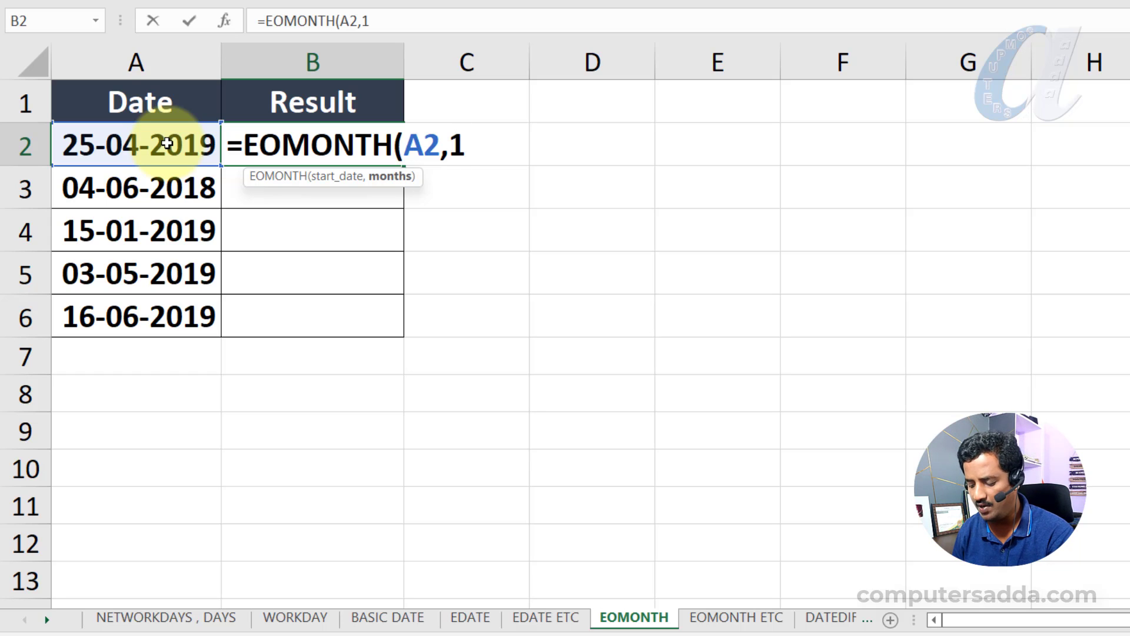
text())
key(Return)
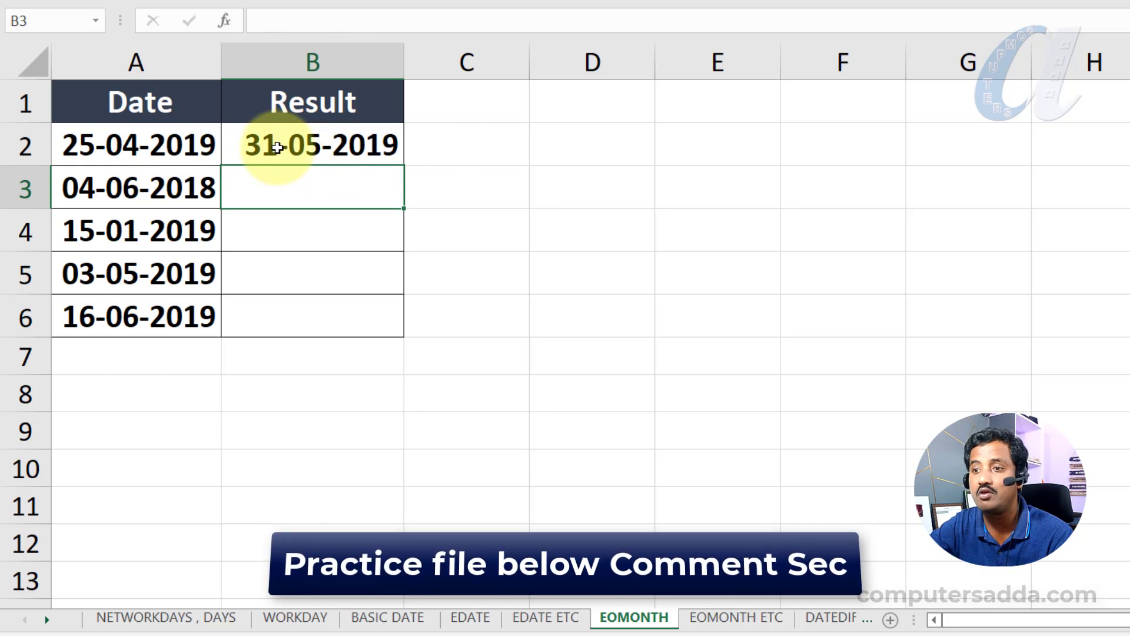
- Change the formula in B2 to =EOMONTH(A2,0) to get the last day of the same month
double_click(296, 145)
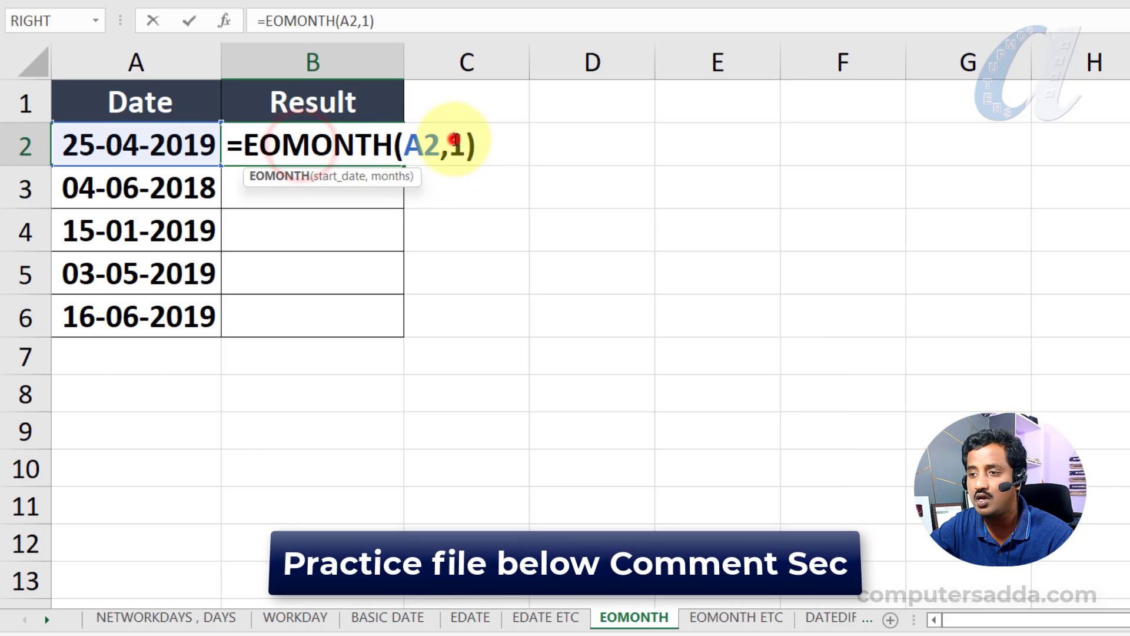
double_click(455, 141)
text(0)
key(Return)
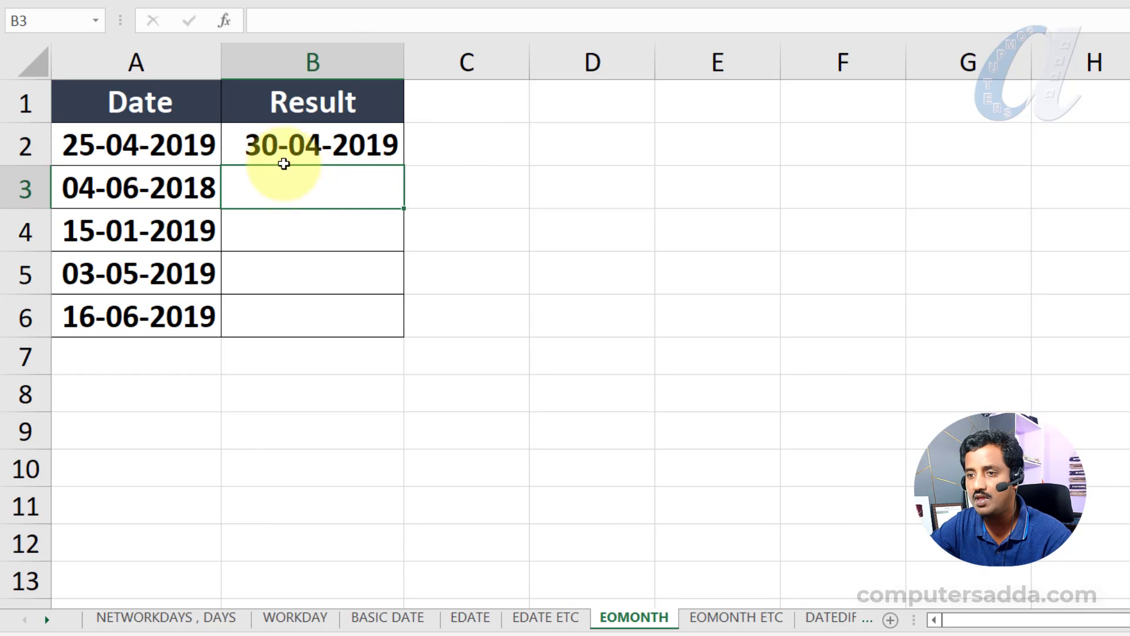
click(284, 155)
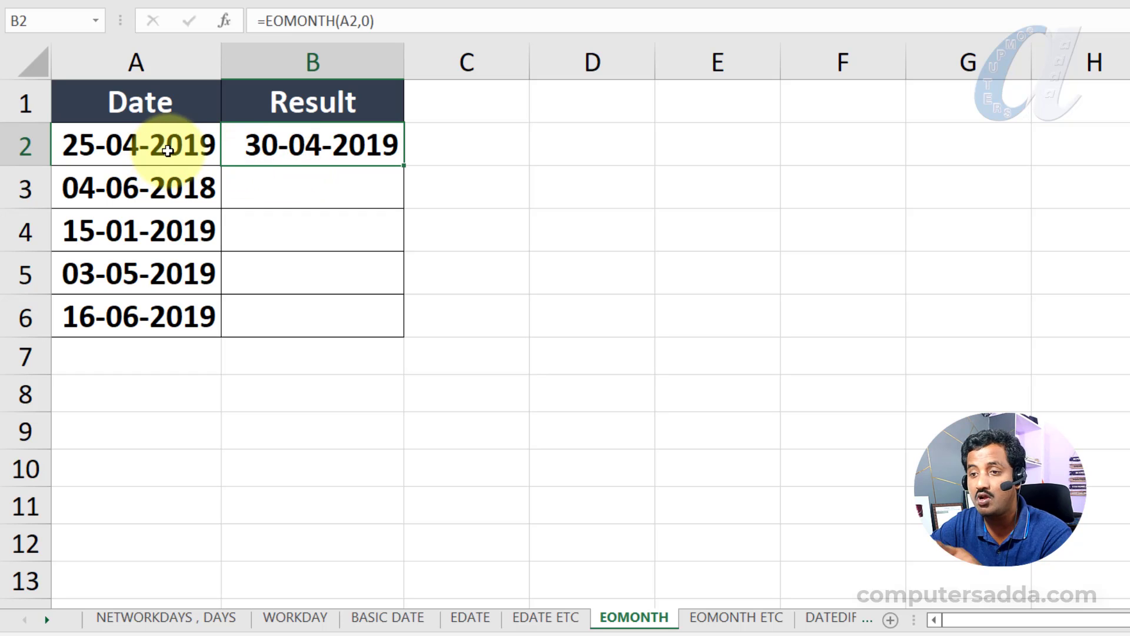
- Change the formula in B2 to =EOMONTH(A2,-1) for the previous month's last day and fill it down to B6
double_click(358, 150)
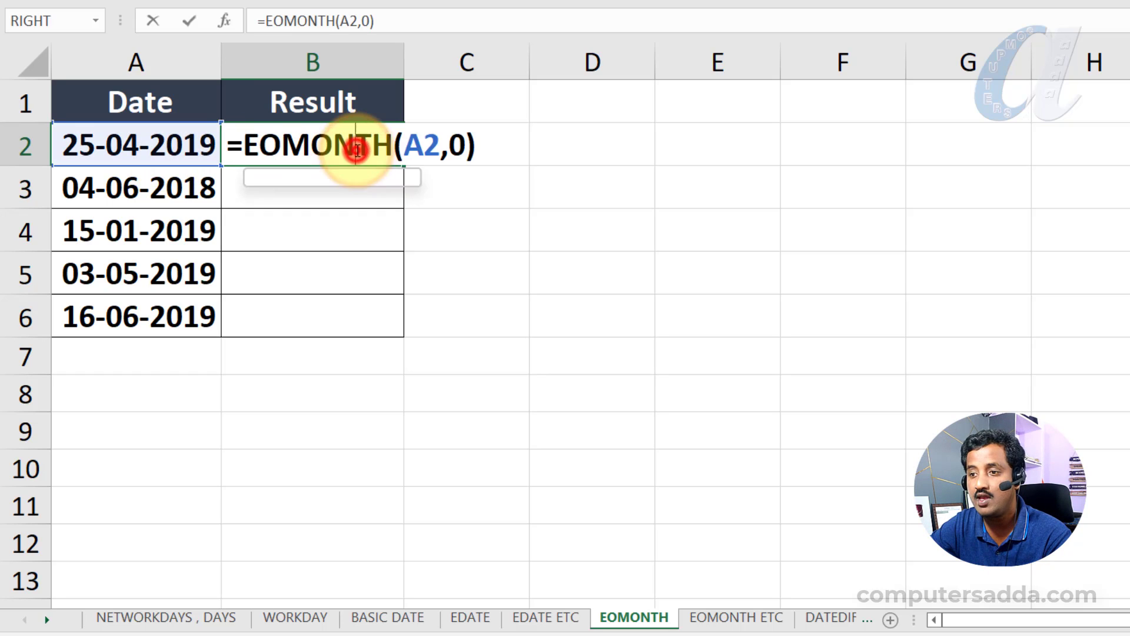
double_click(459, 143)
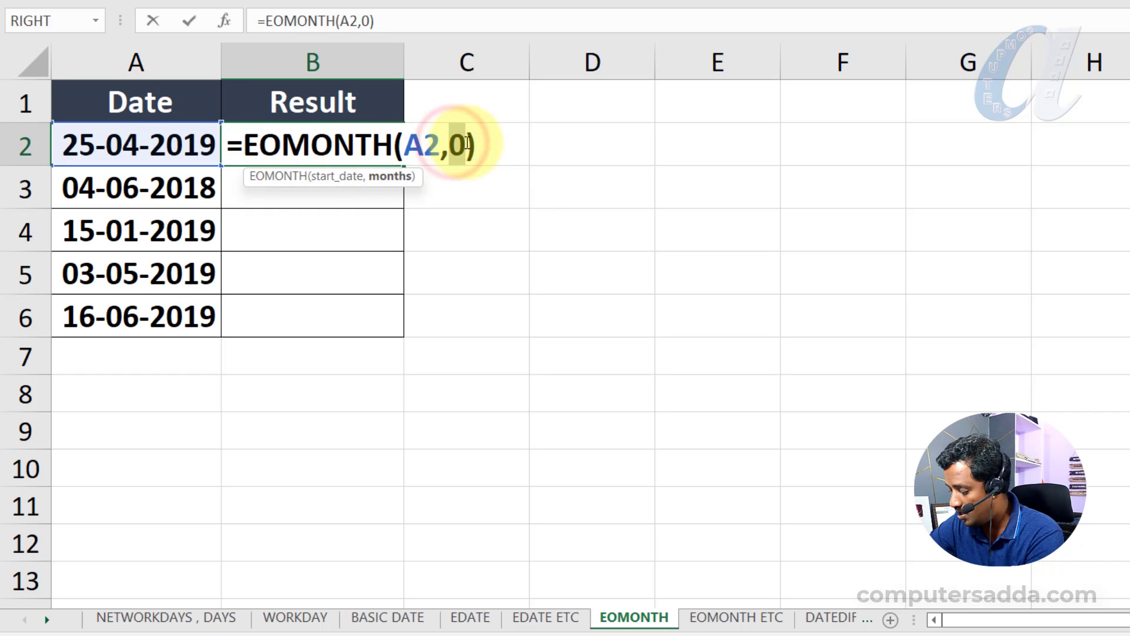
text(-1)
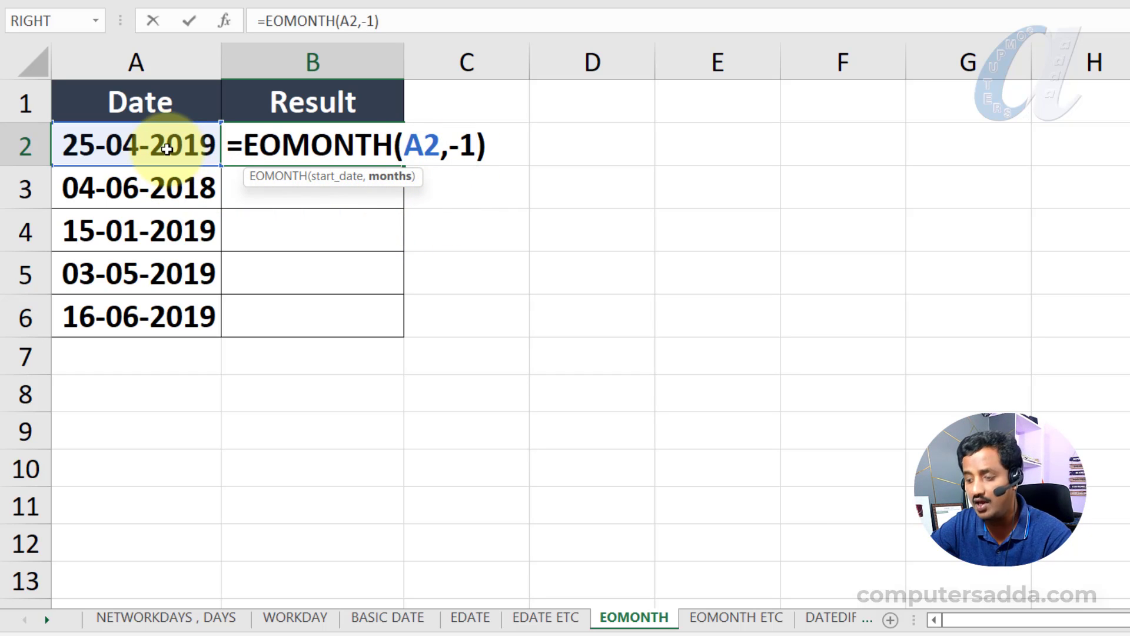
key(Return)
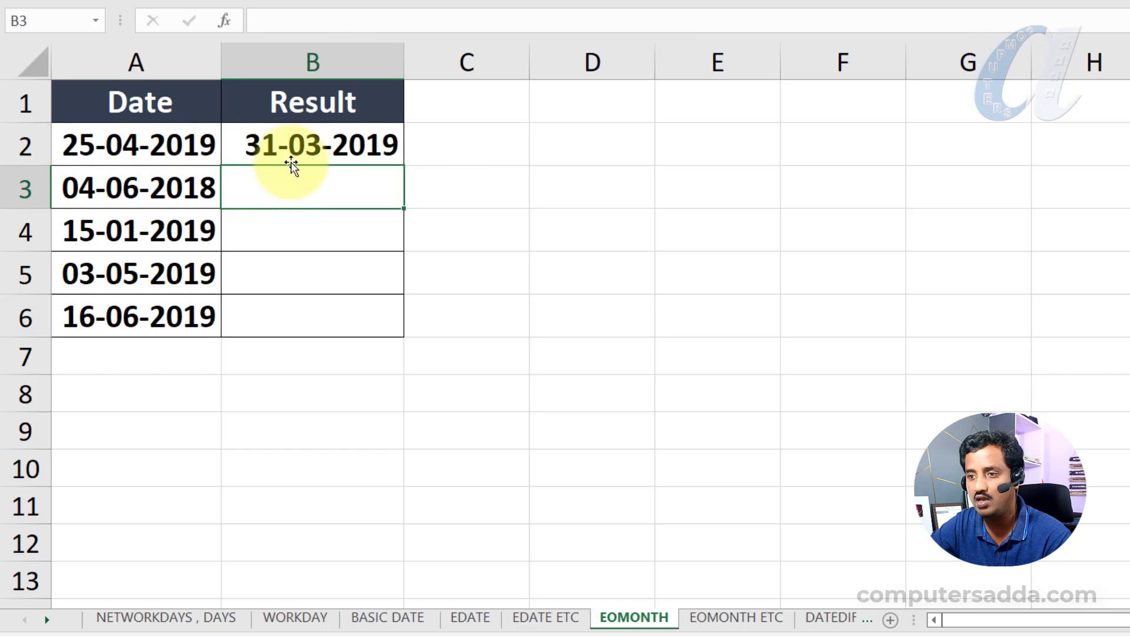
click(361, 154)
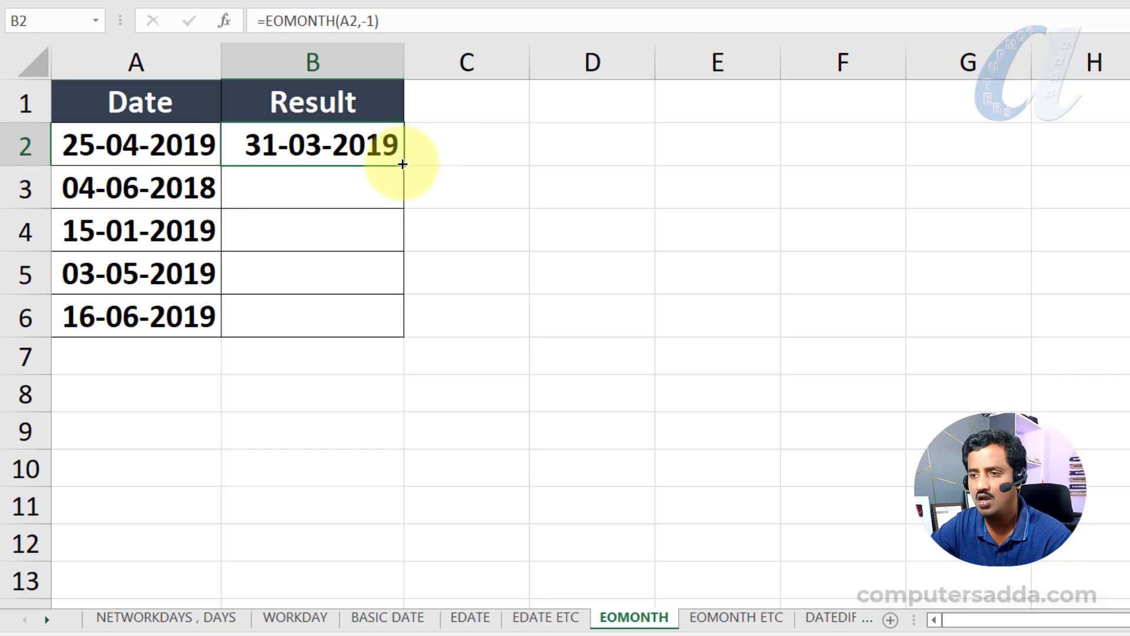
drag(403, 164, 393, 335)
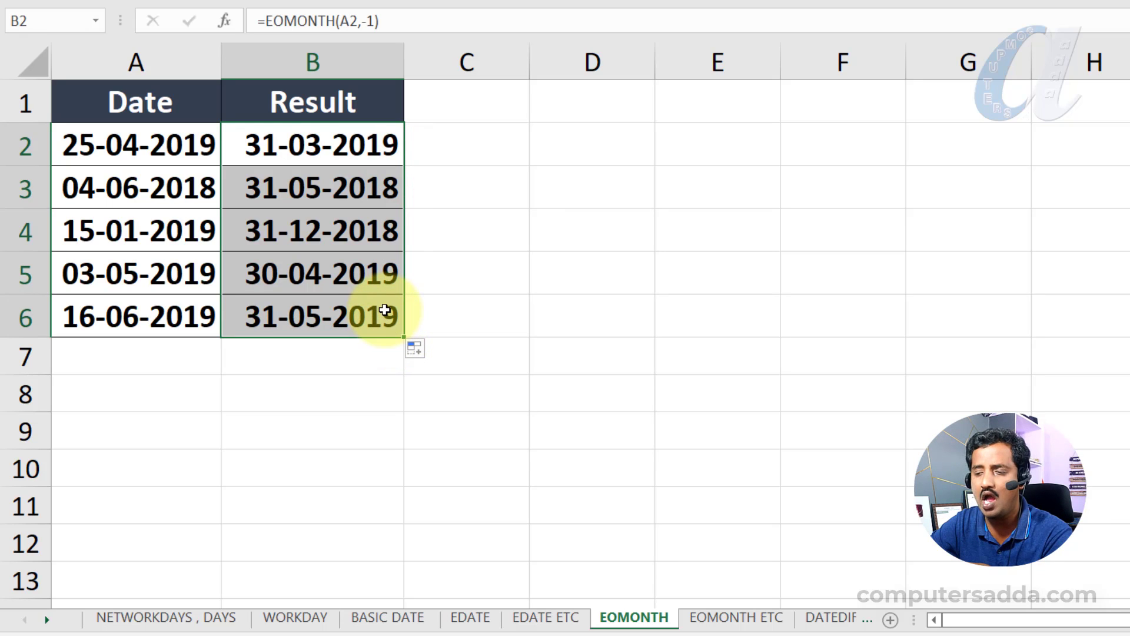
- On the EOMONTH ETC sheet, select C2 and widen the Result column
click(707, 618)
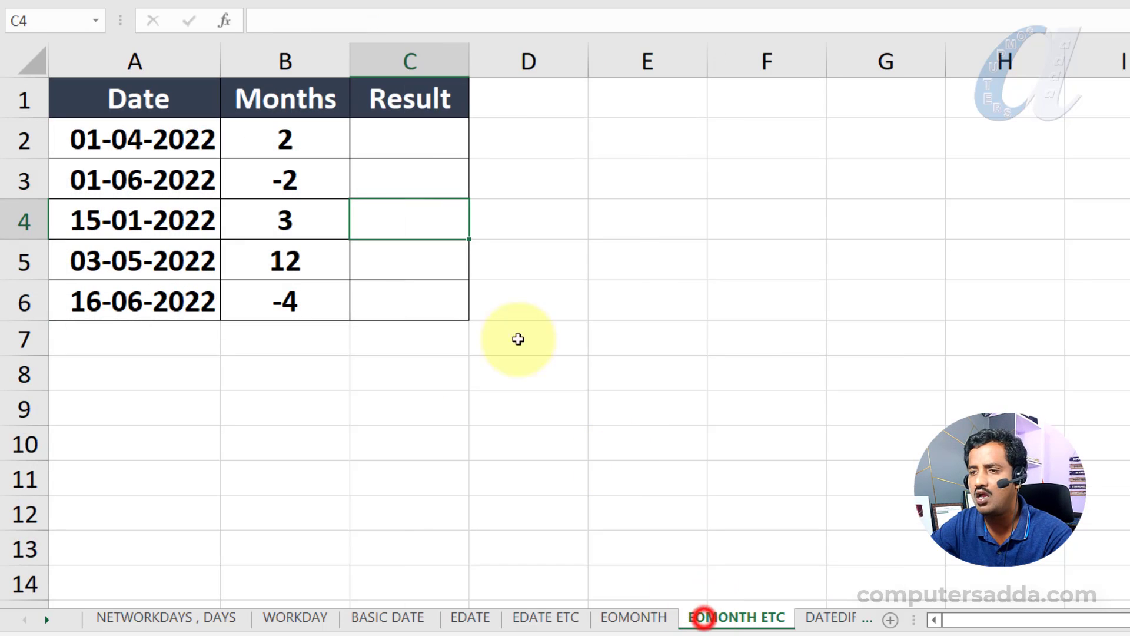
click(400, 142)
drag(468, 57, 588, 67)
- Enter =EOMONTH(A2,B2) in C2 and fill the formula down to C6
text(=)
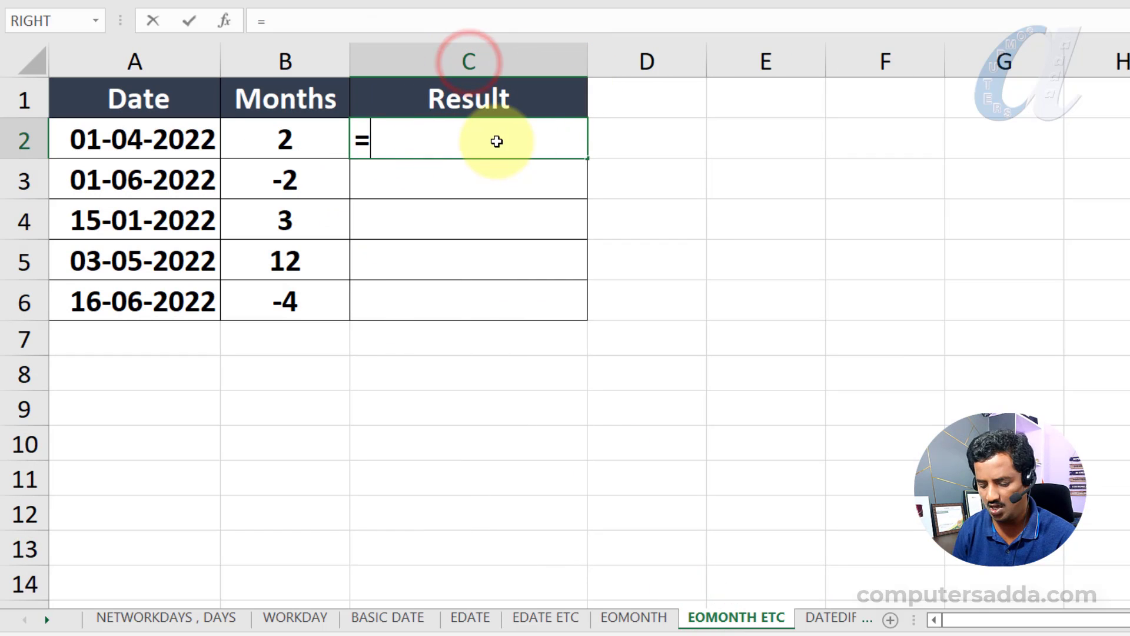
text(eo)
key(Tab)
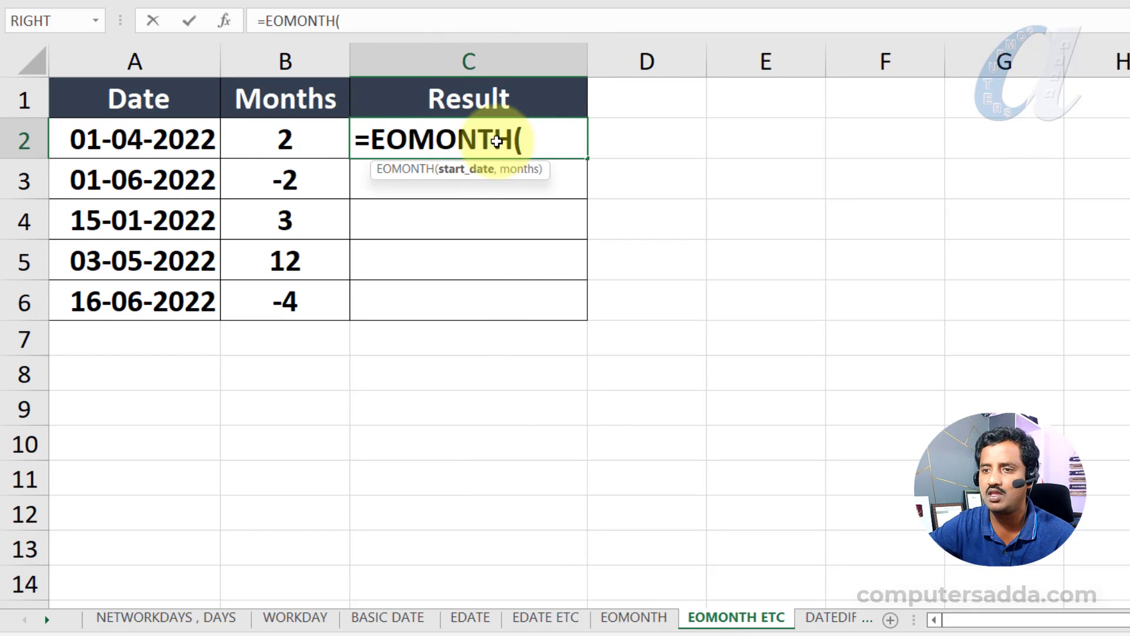
click(125, 140)
text(,)
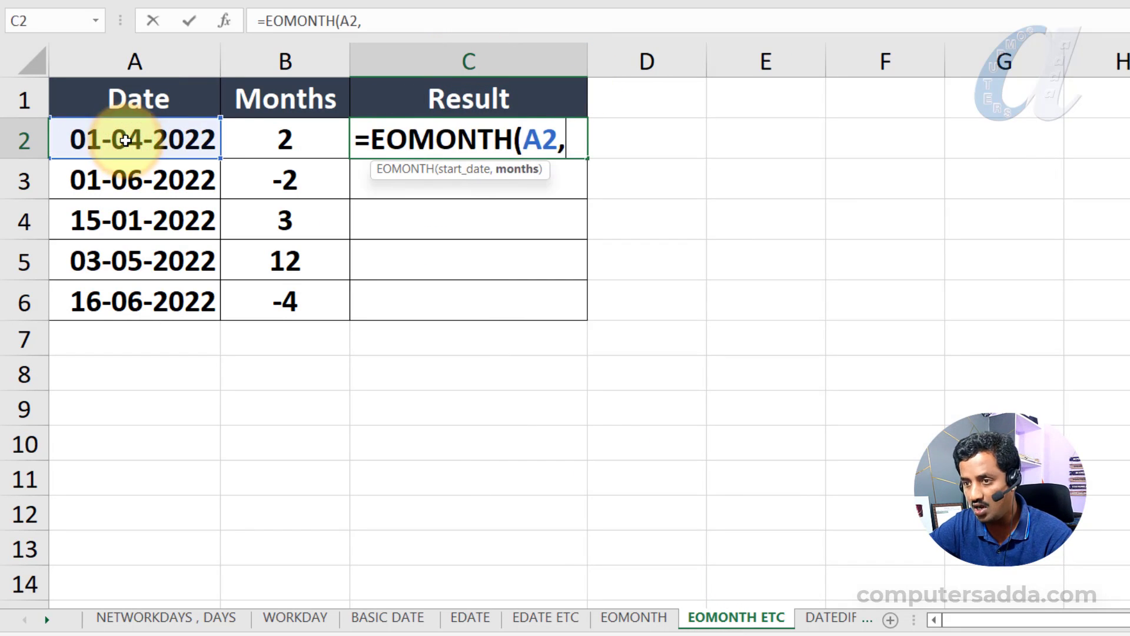
click(305, 142)
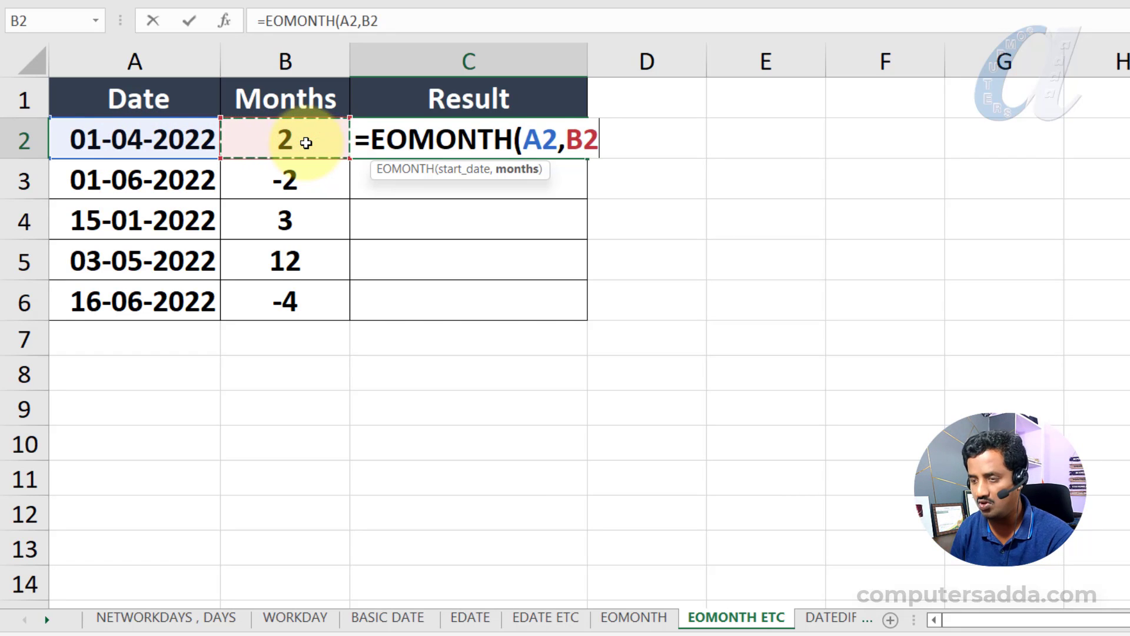
text())
key(Return)
click(386, 127)
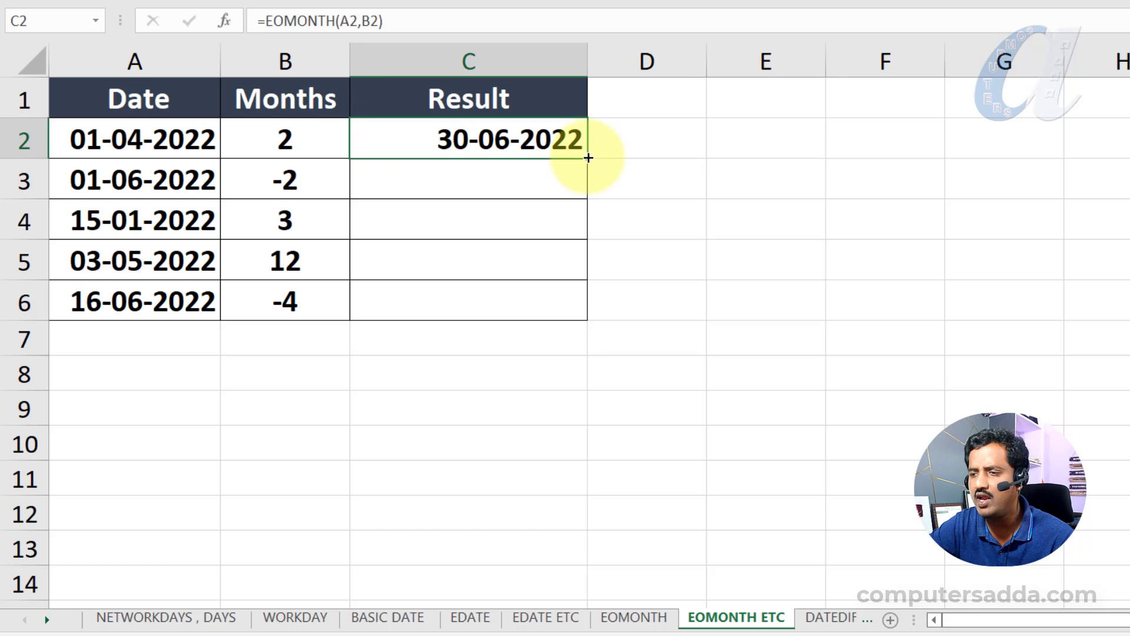
drag(588, 158, 575, 328)
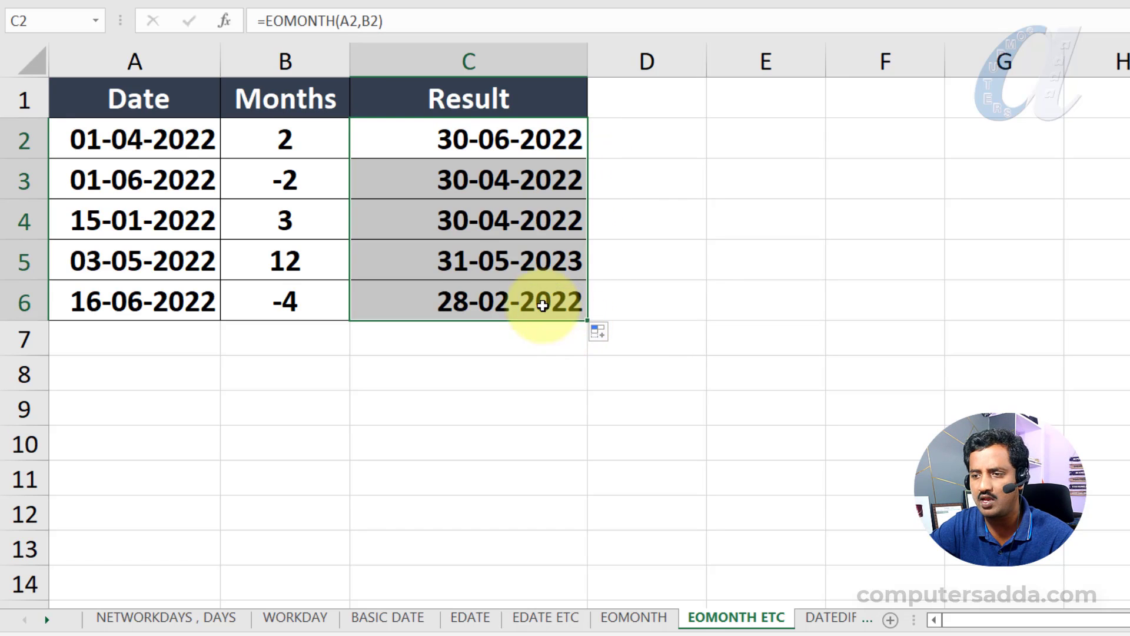
- Set the Months value in B2 to 0 and select the results in C2:C6
click(305, 144)
text(0)
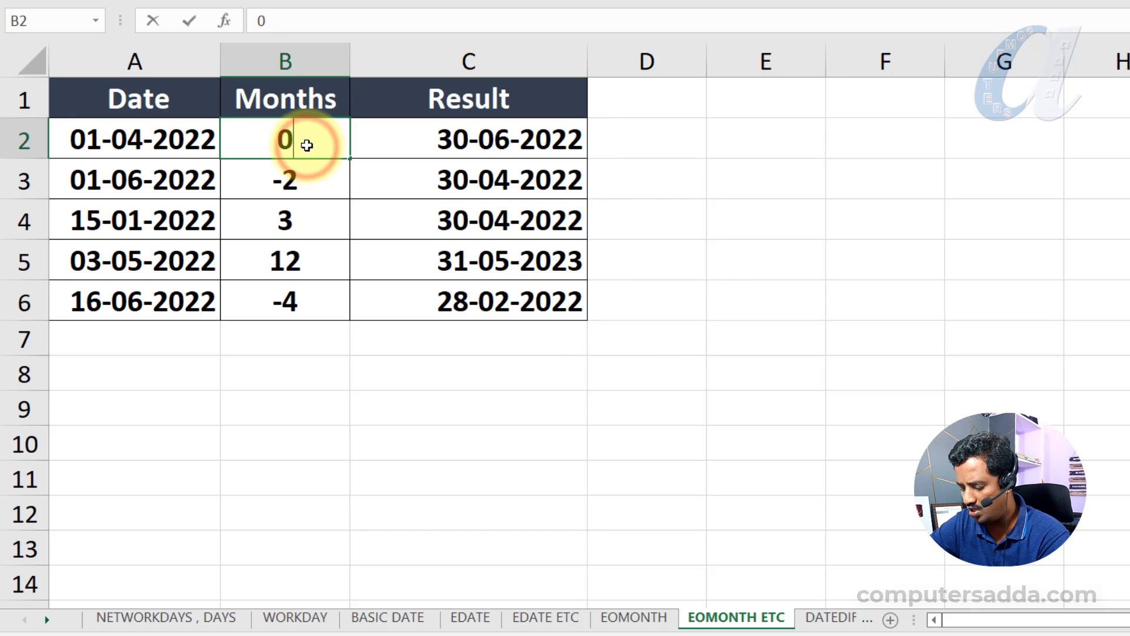
key(Return)
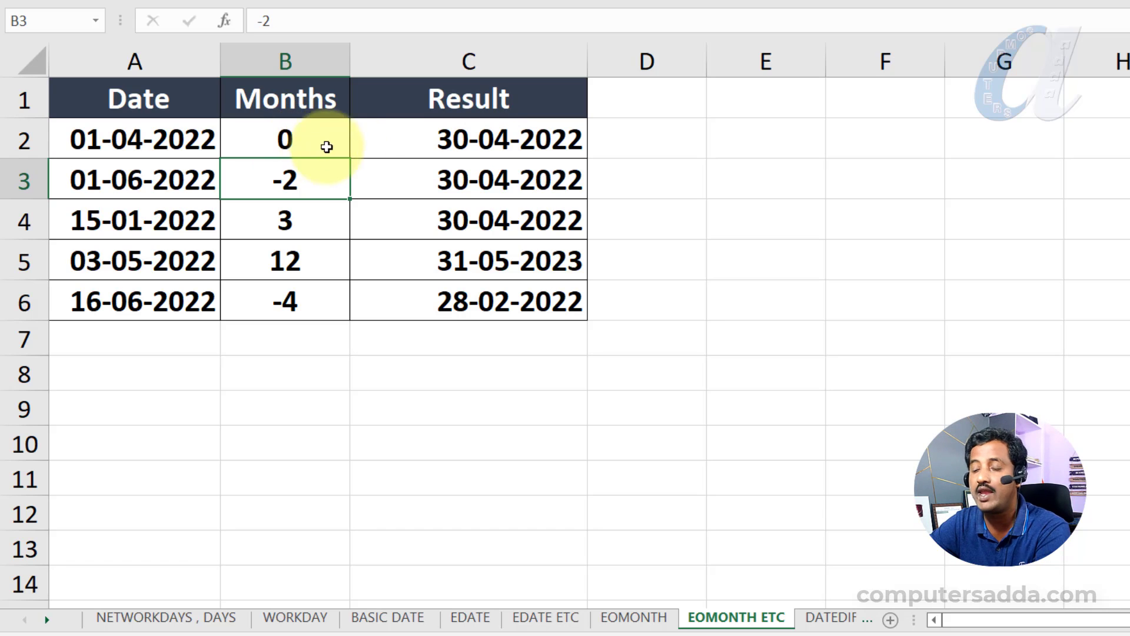
drag(409, 144, 410, 302)
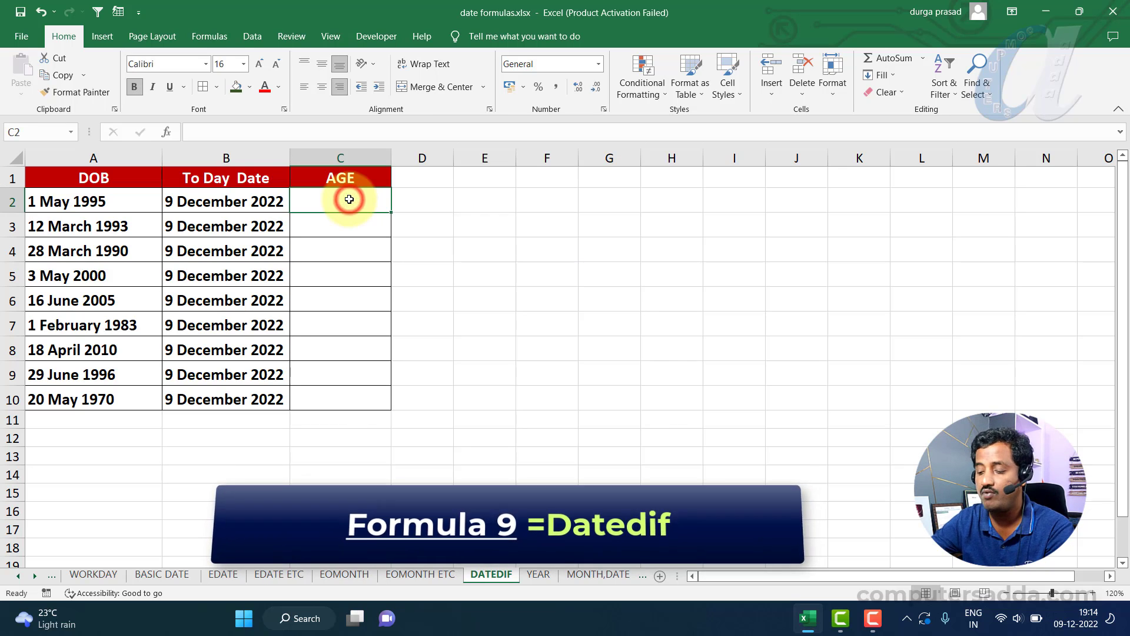
- On the DATEDIF sheet, enter =DATEDIF(A2,B2,"y") in C2 to get the age in years and fill it down to C10
text(=datedif)
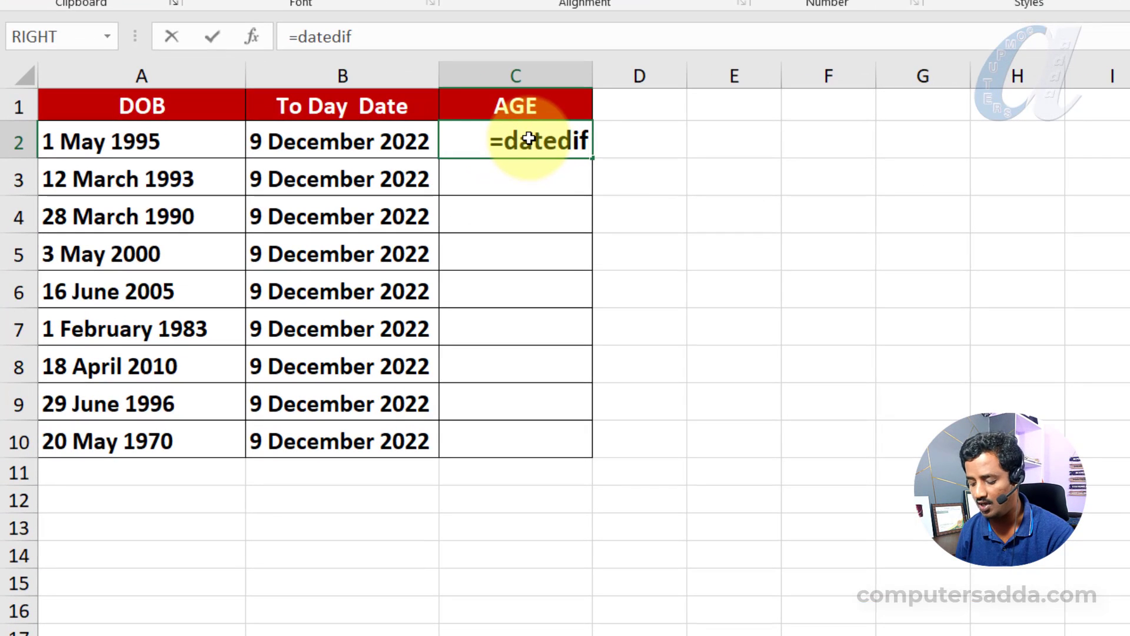
text(()
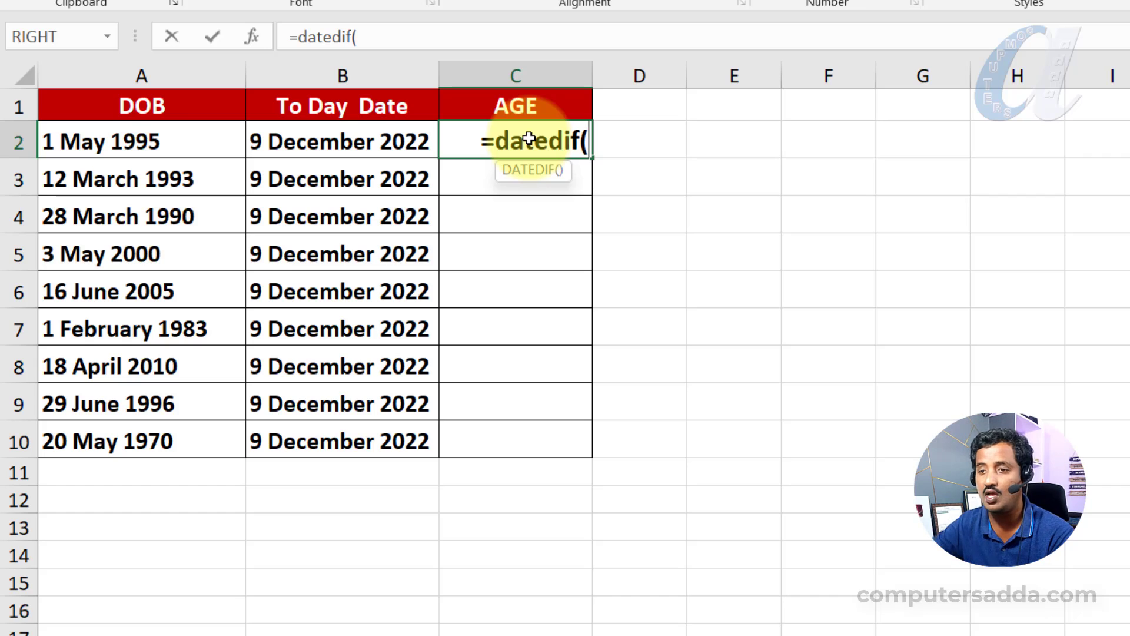
click(155, 142)
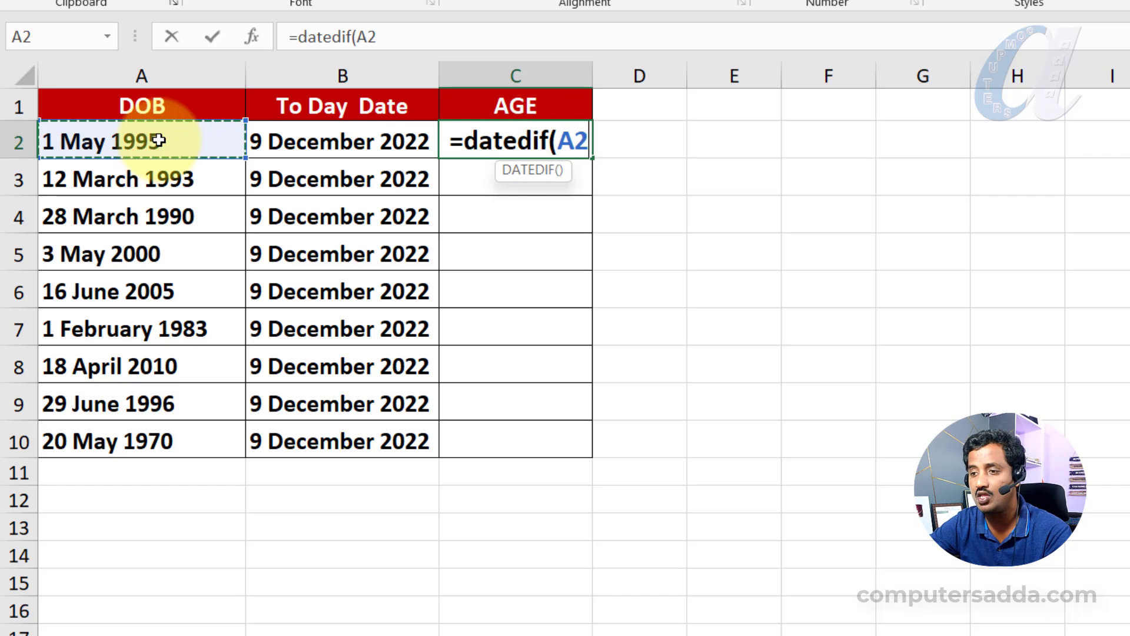
text(,)
click(298, 143)
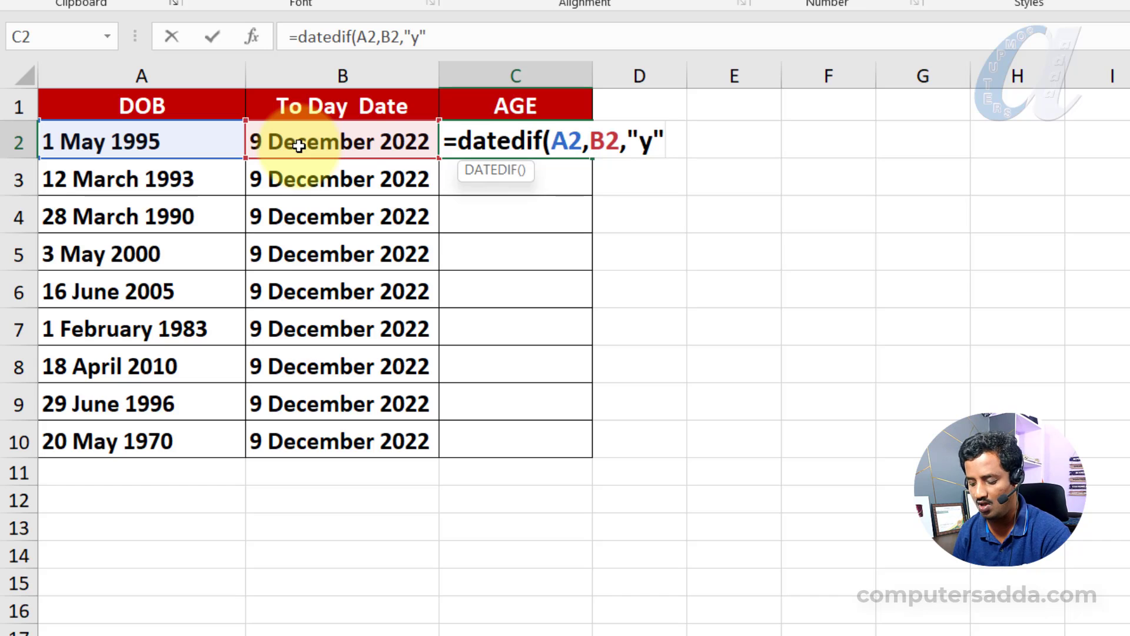
text())
key(Return)
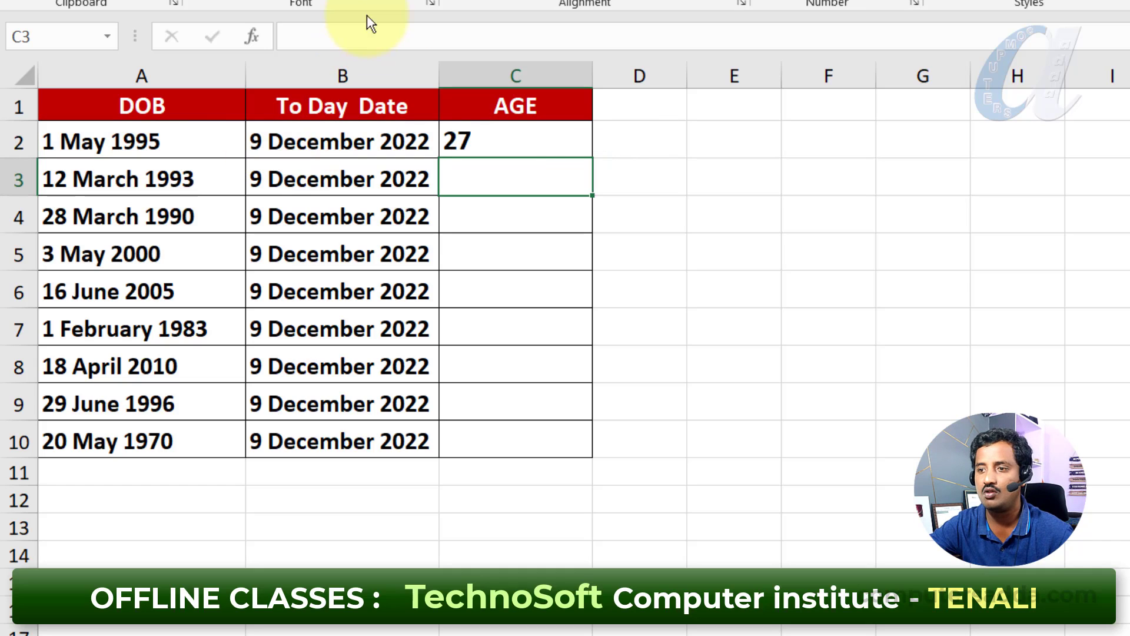
click(520, 142)
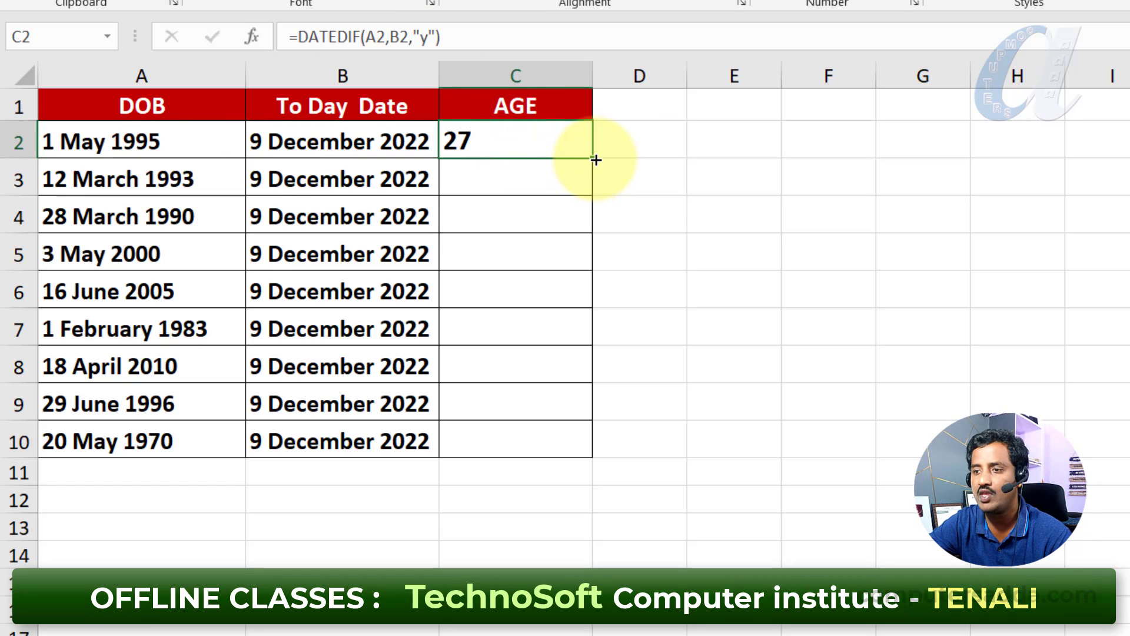
drag(592, 158, 584, 456)
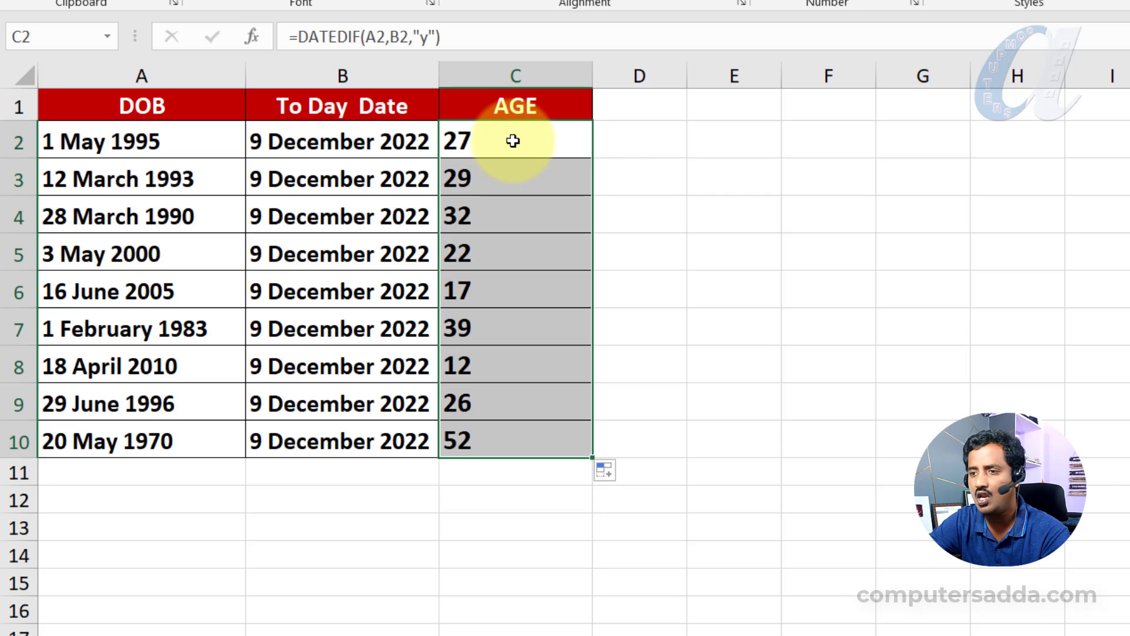
- Append &" years" to the DATEDIF formula in C2 and fill the updated formula down the AGE column
click(513, 141)
double_click(512, 141)
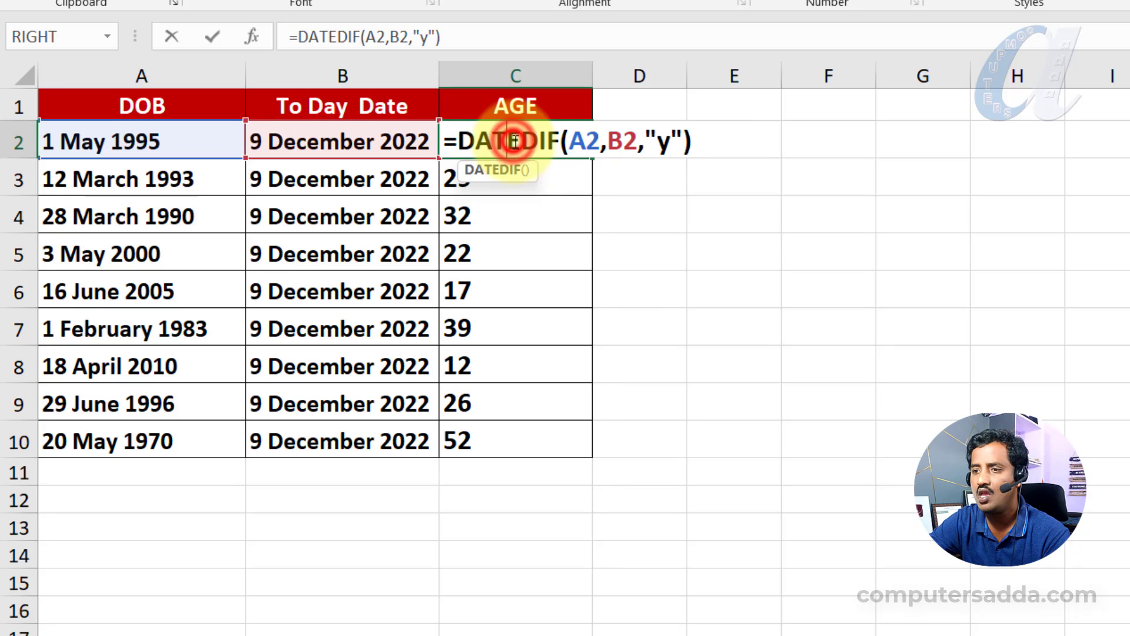
click(697, 144)
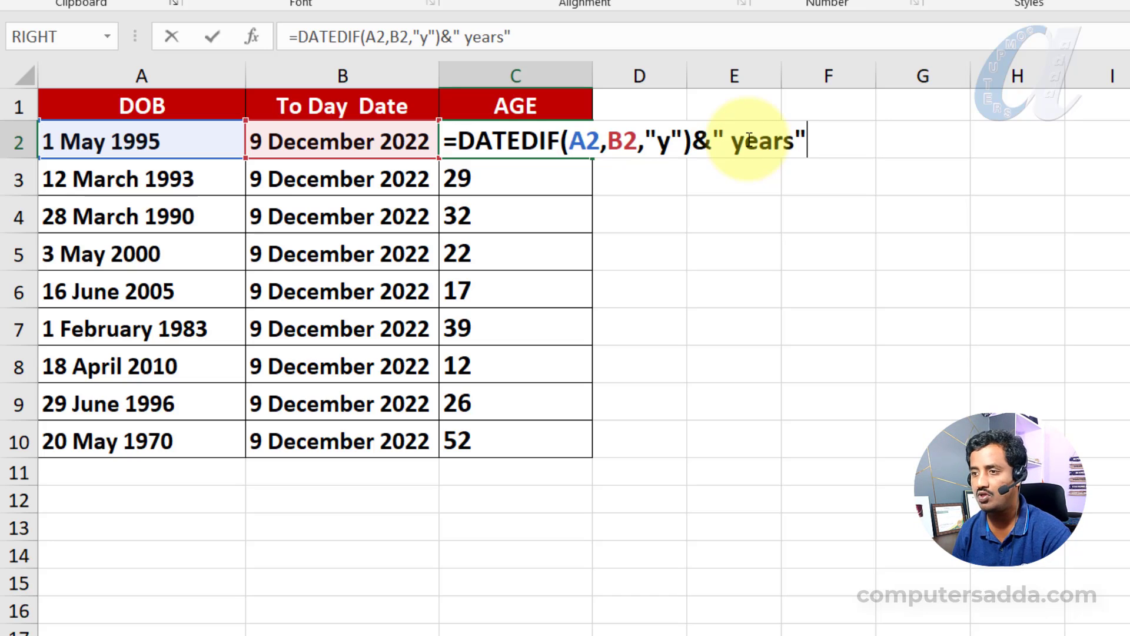
key(Return)
click(556, 146)
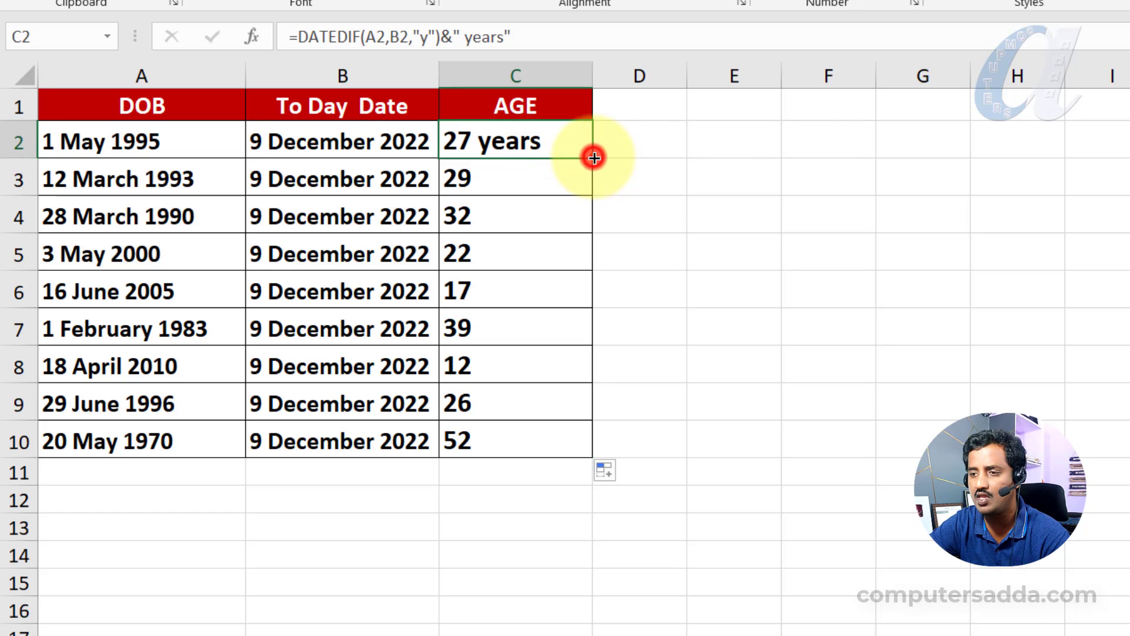
double_click(593, 158)
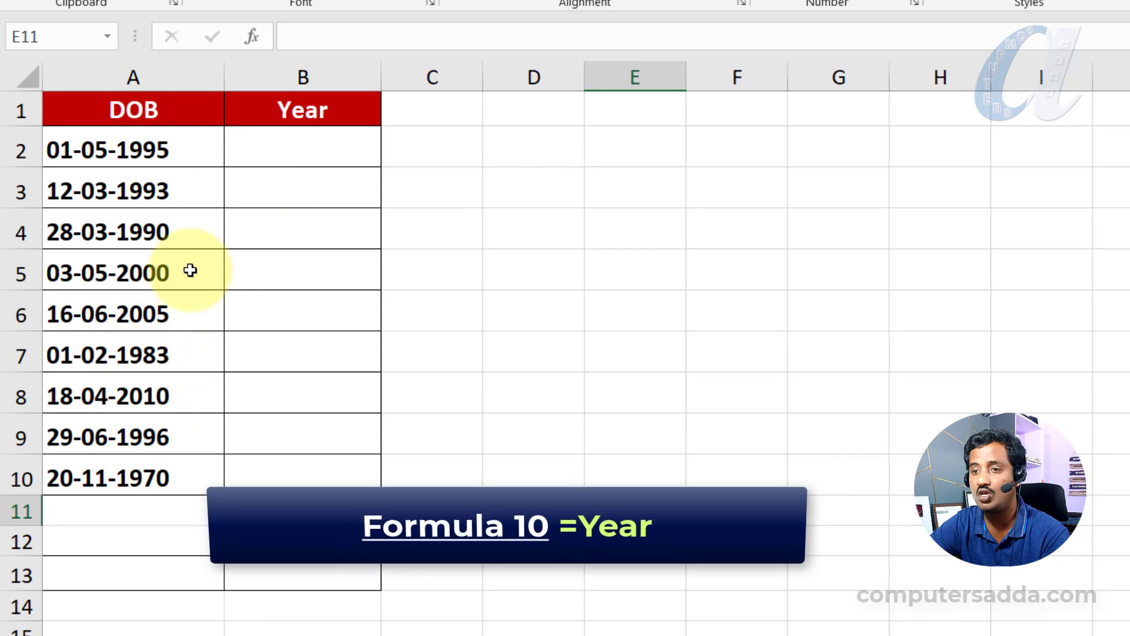
- On the YEAR sheet, enter =YEAR(A2) in B2 to extract the birth year and fill it down to B10
click(357, 152)
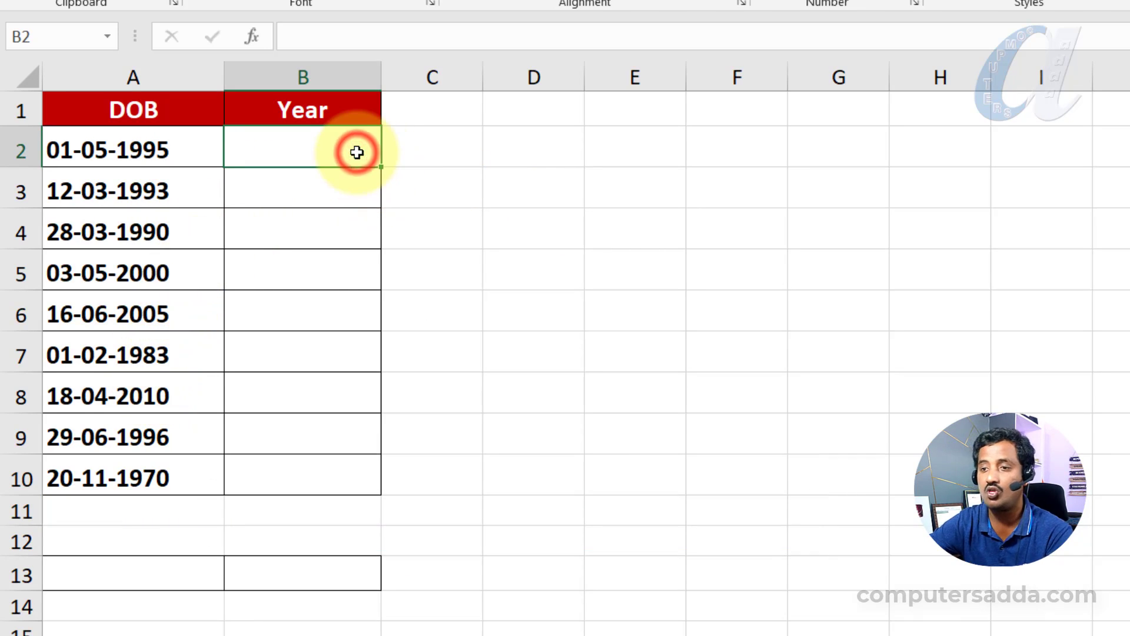
text(=ye)
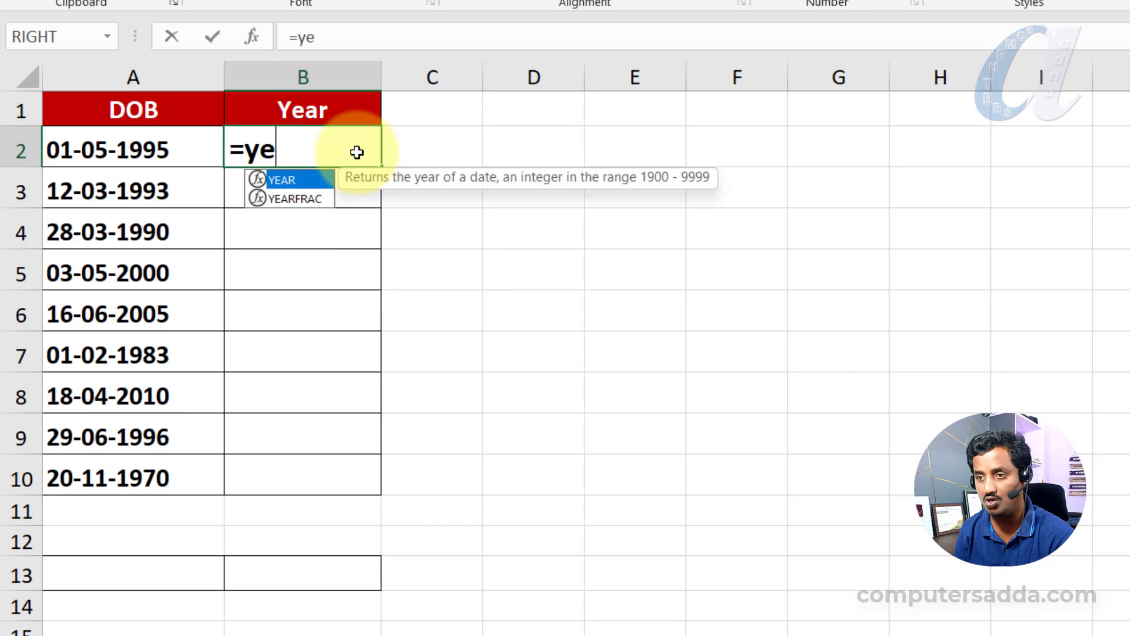
key(Tab)
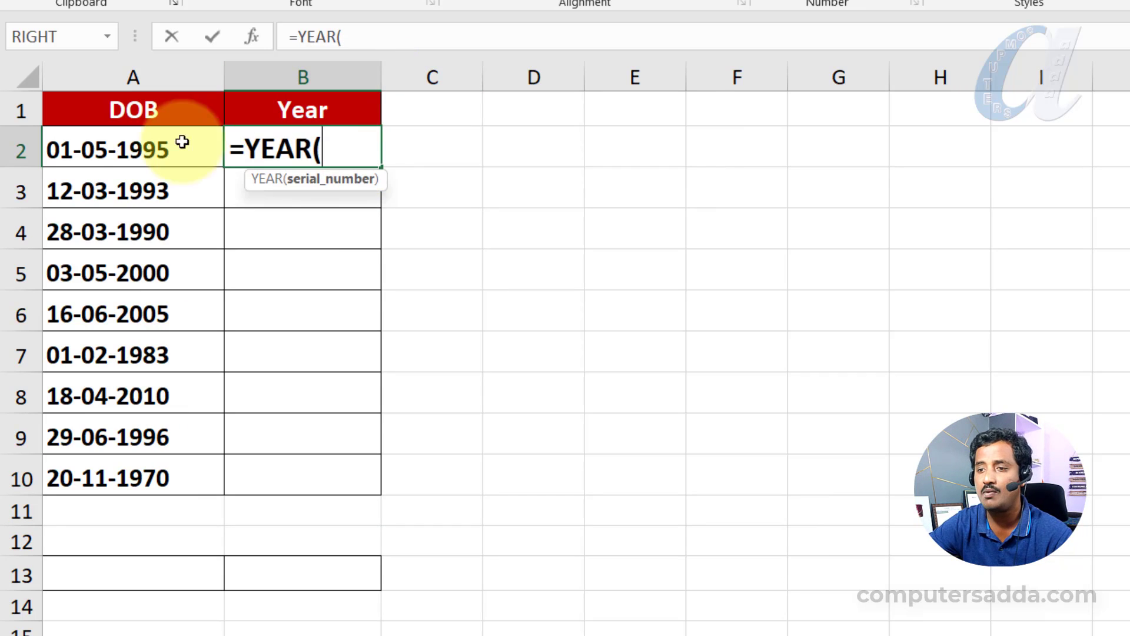
click(161, 153)
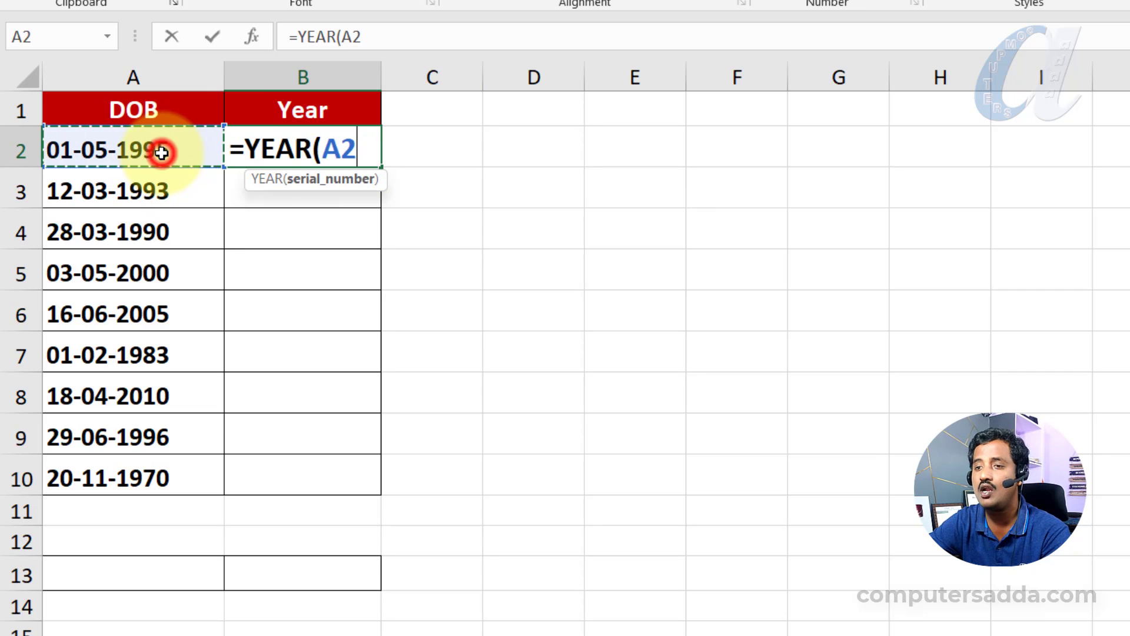
text())
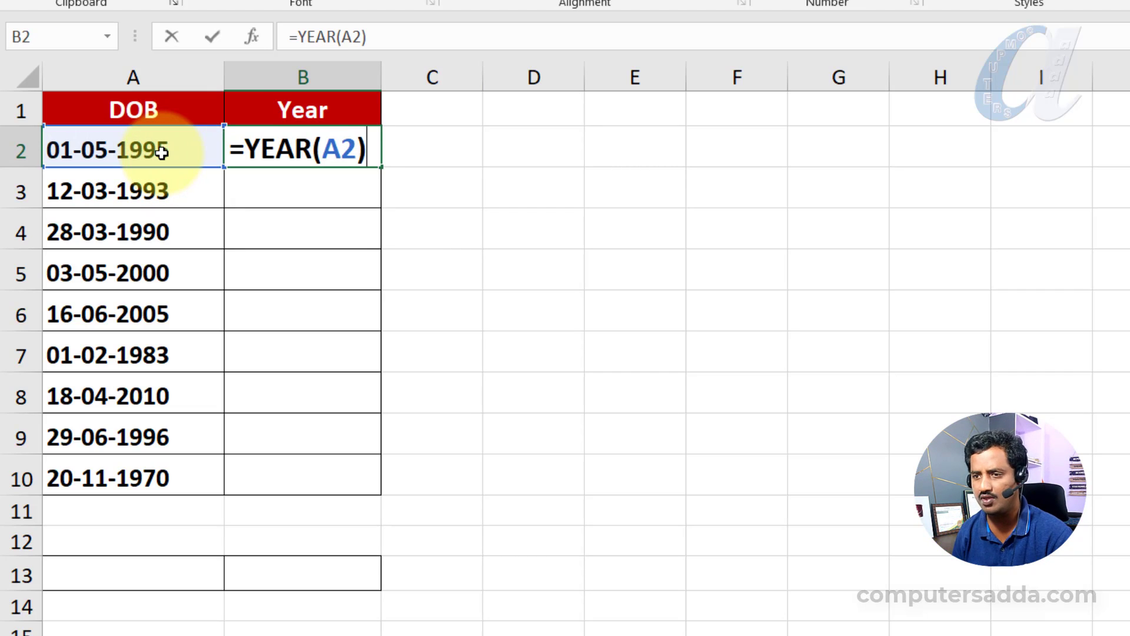
key(Return)
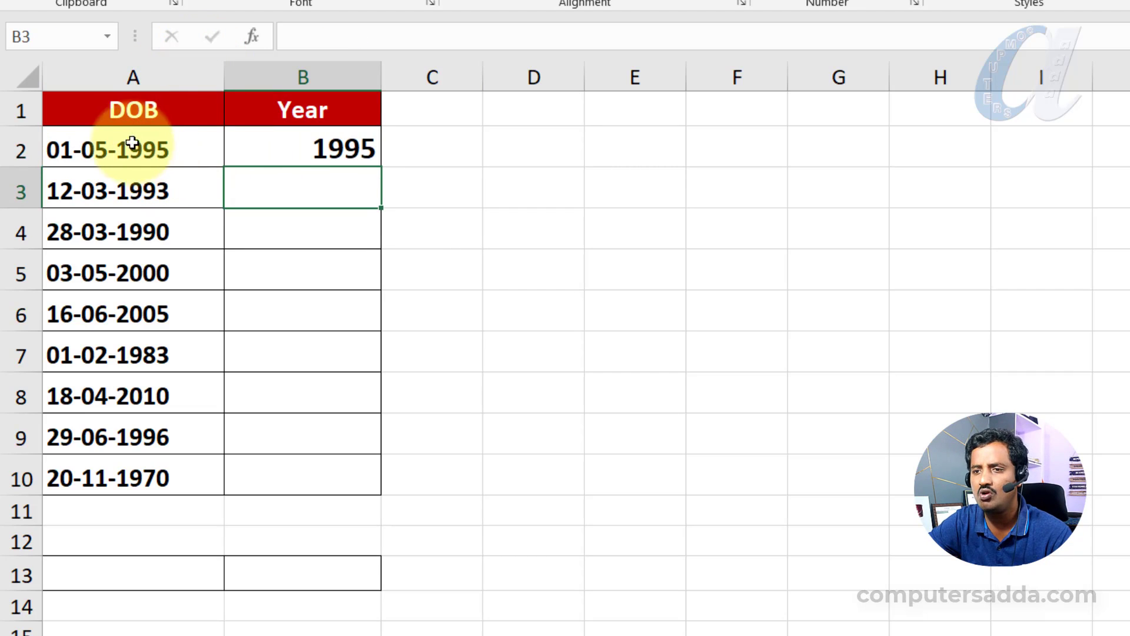
click(307, 149)
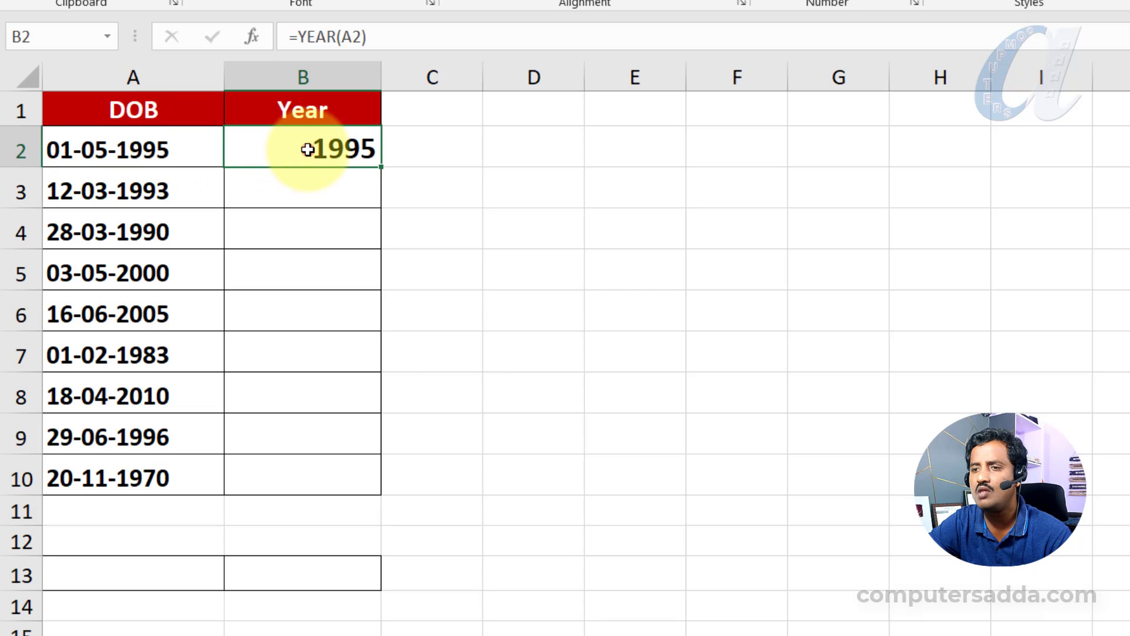
drag(383, 166, 379, 502)
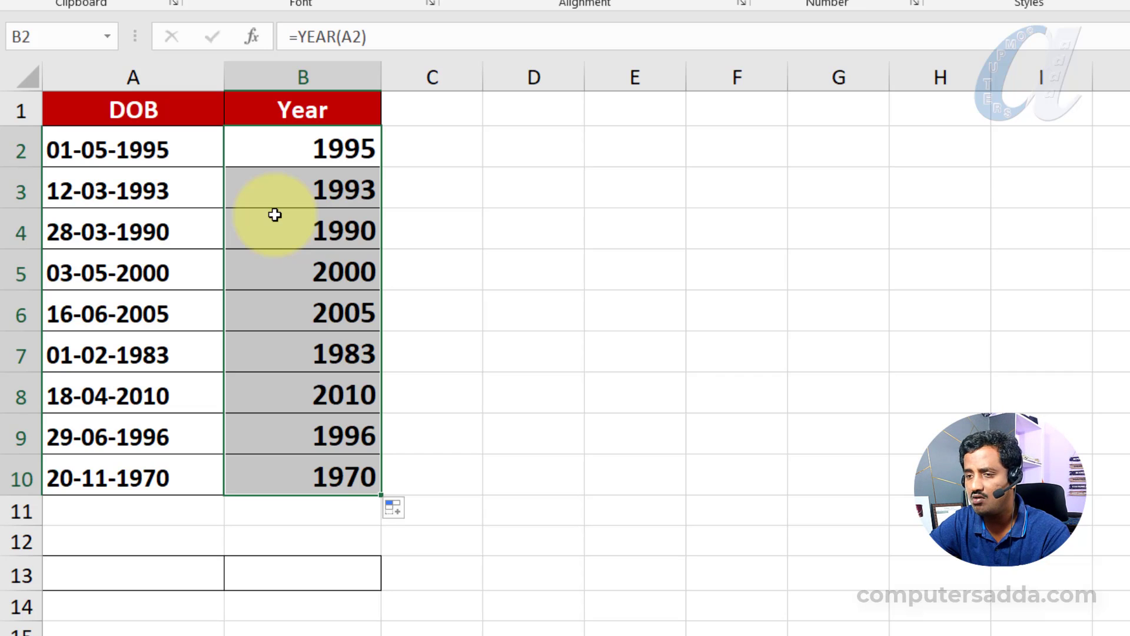
- Apply the custom number format yyyy to the DOB cells A2:A10 so the dates display only their years
drag(182, 147, 159, 476)
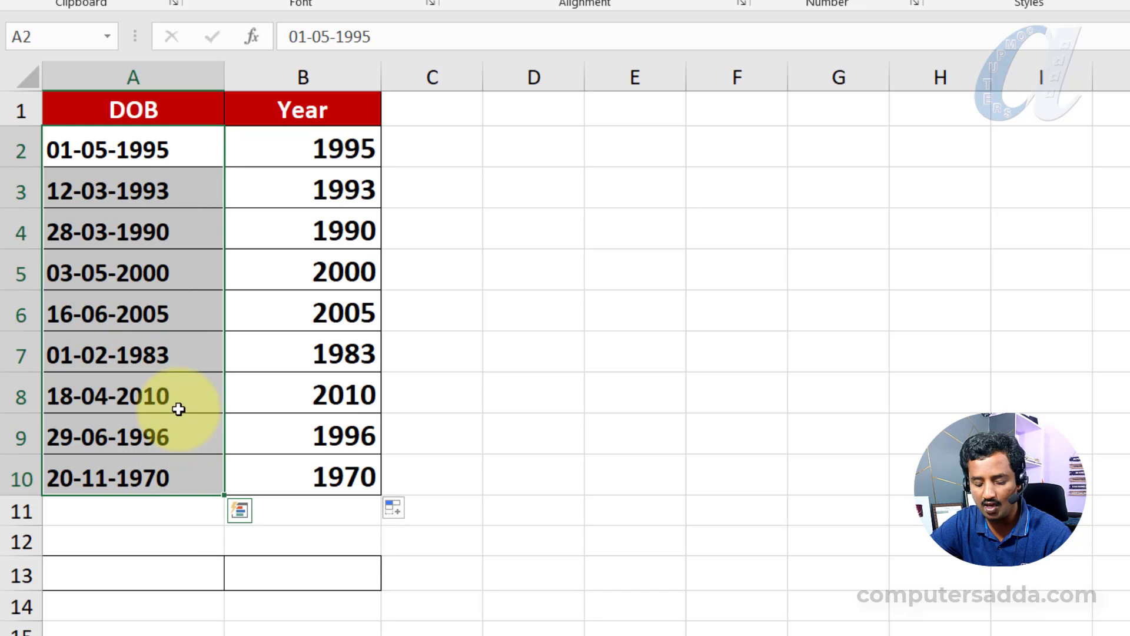
key(ctrl+1)
click(437, 244)
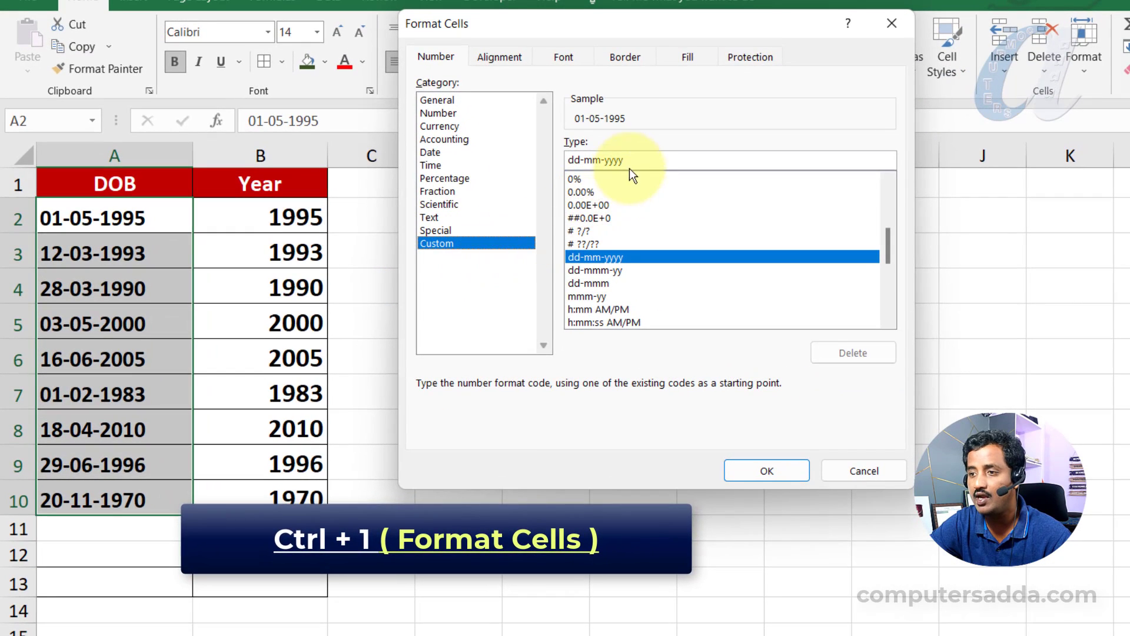
double_click(630, 165)
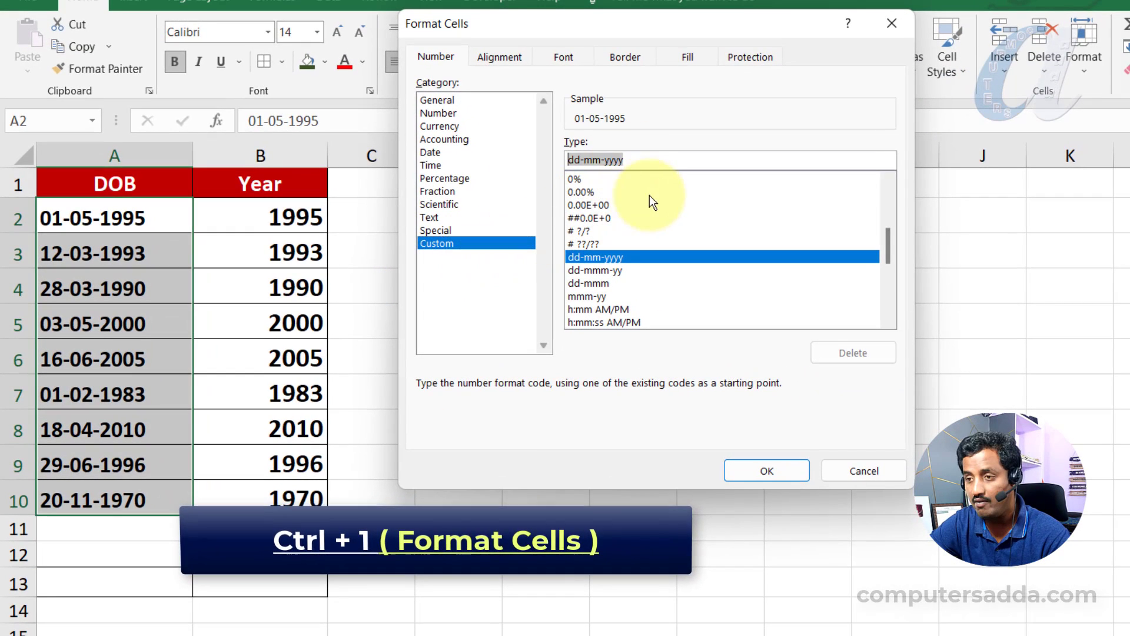
text(yyyy)
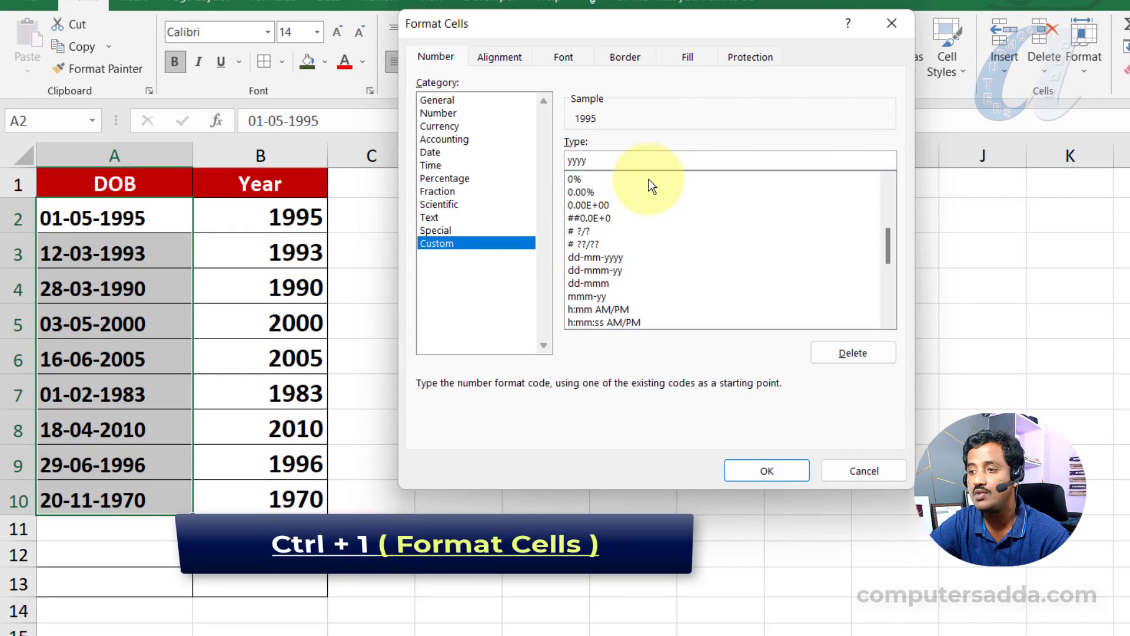
click(751, 472)
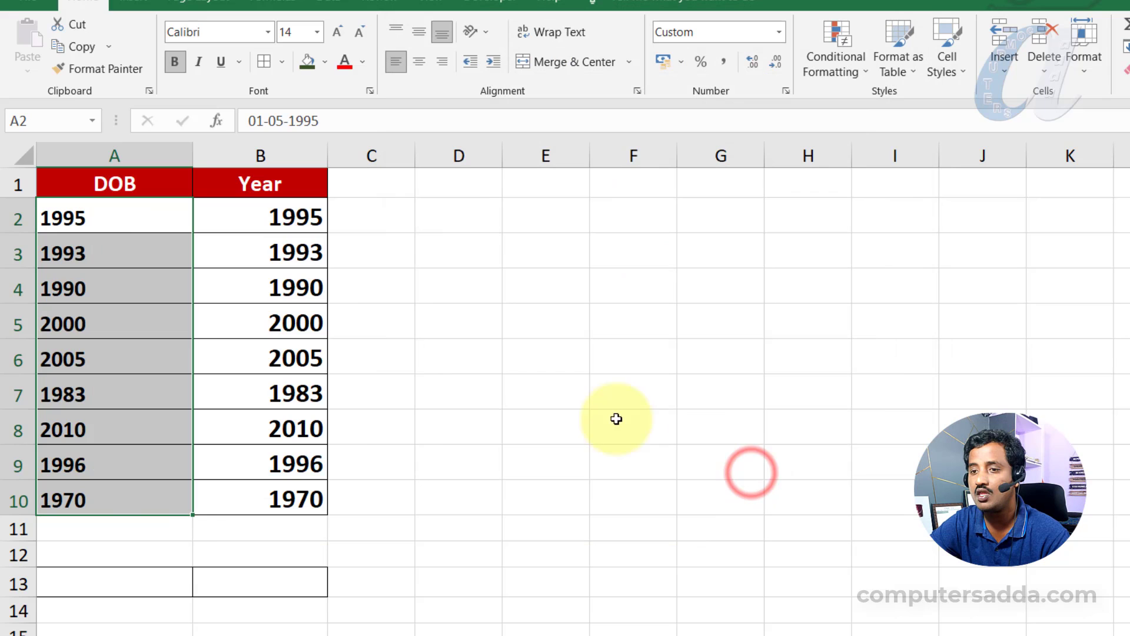
- Compare the year-formatted DOB cells A2:A10 with the YEAR formula results in B2:B10
drag(114, 214, 111, 469)
drag(239, 218, 235, 494)
click(121, 227)
drag(121, 227, 118, 504)
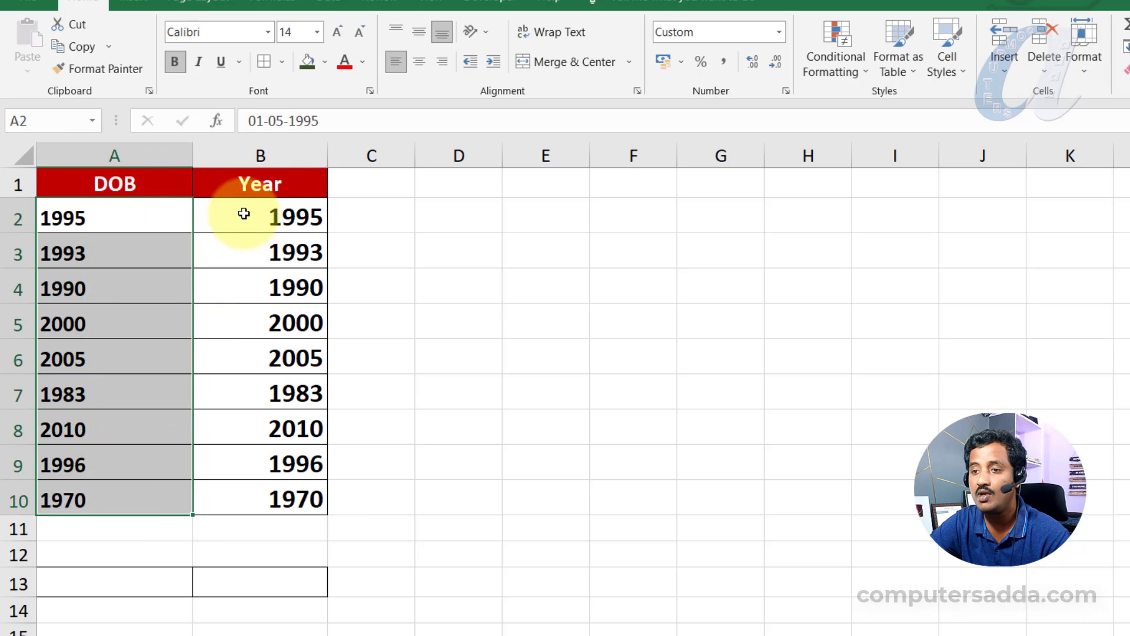
drag(242, 219, 235, 515)
drag(127, 217, 123, 496)
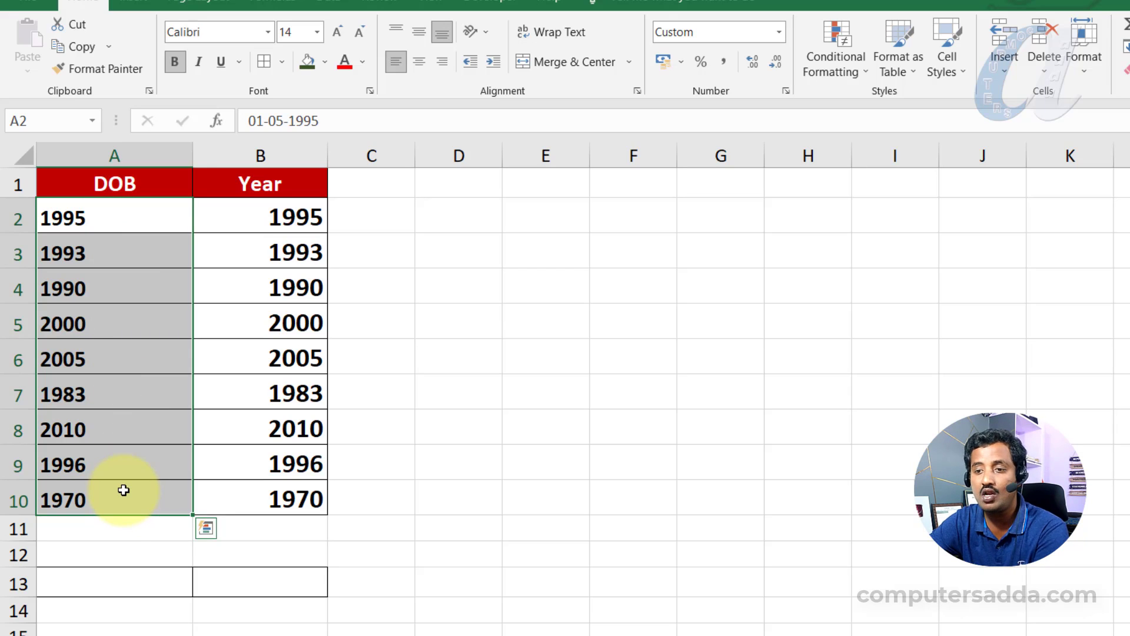
drag(245, 216, 237, 500)
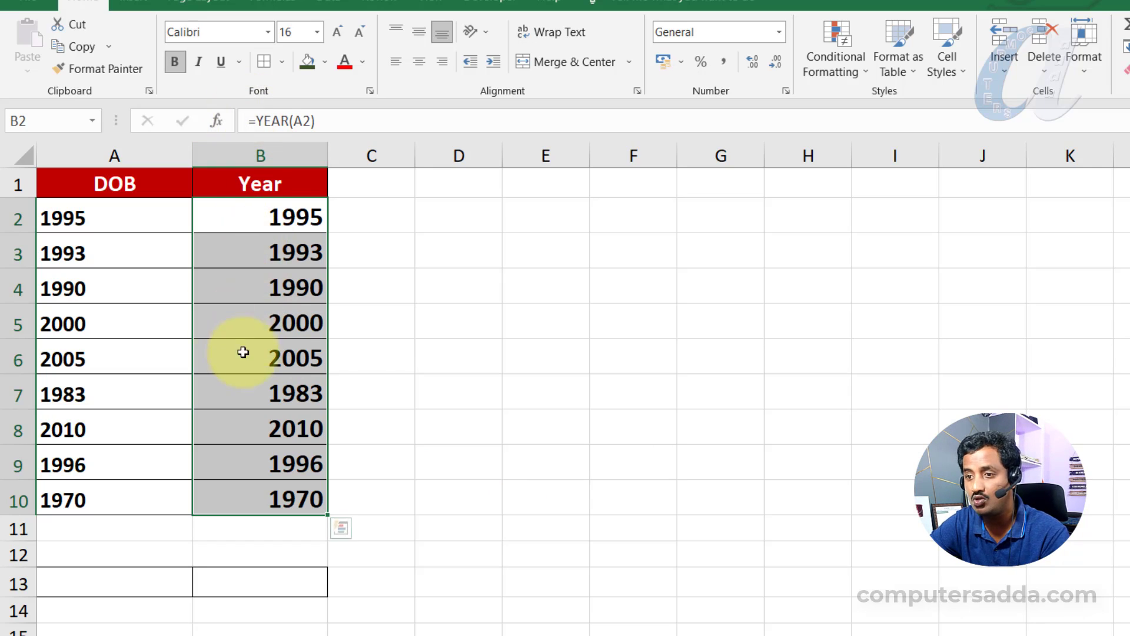
drag(115, 213, 110, 505)
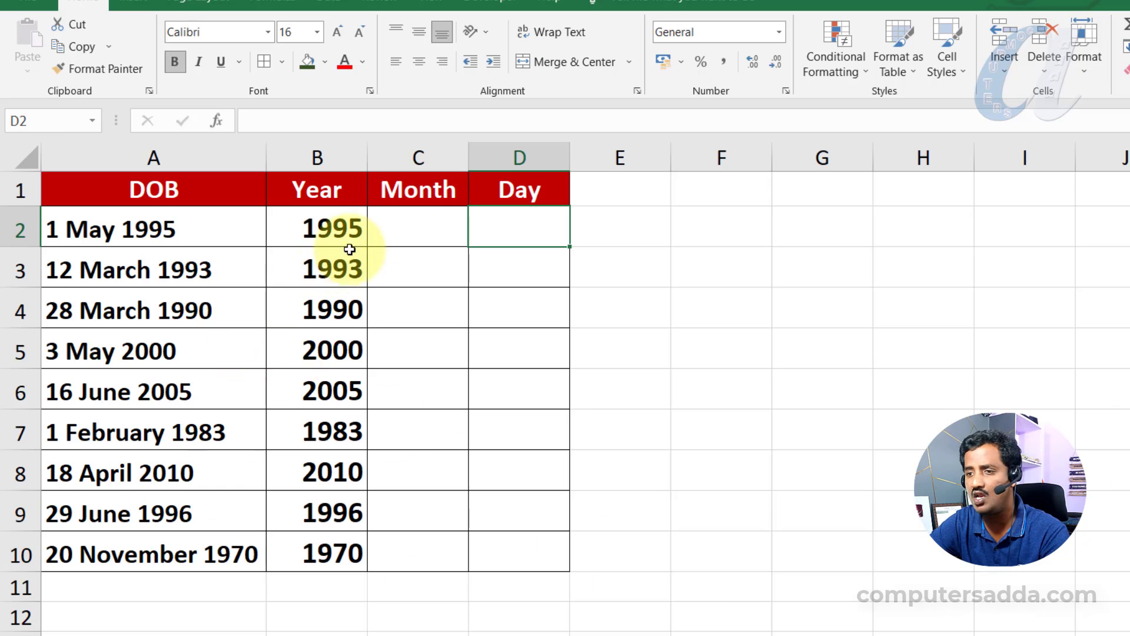
- On the sheet with Year, Month and Day columns, enter =MONTH(A2) in C2 and fill it down to C10
drag(318, 230, 312, 551)
double_click(419, 227)
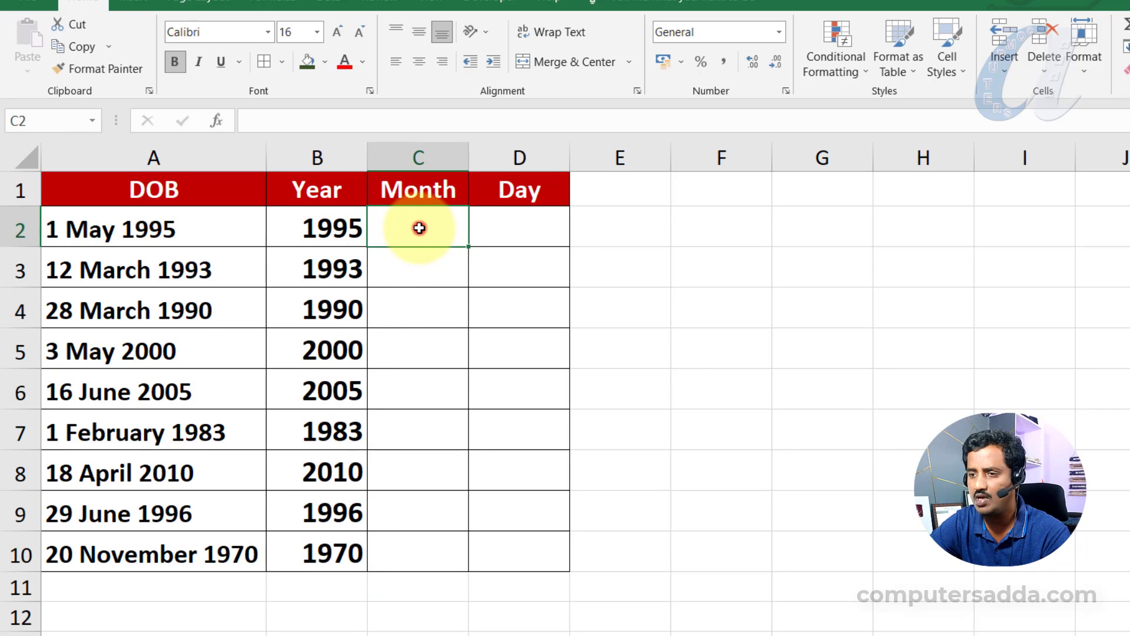
text(=mon)
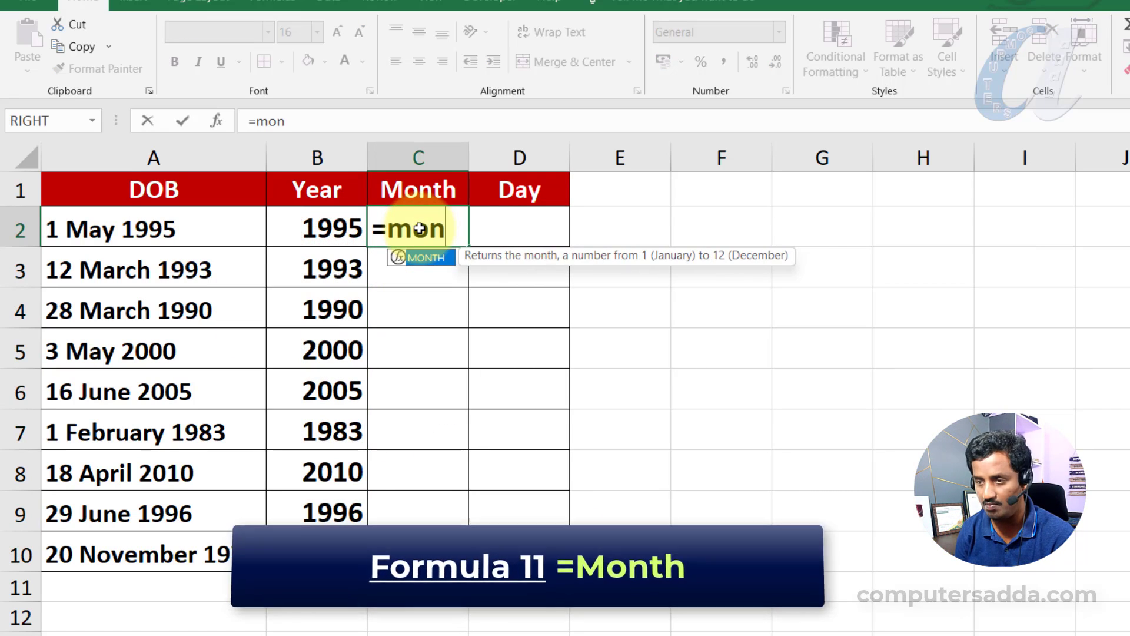
key(Tab)
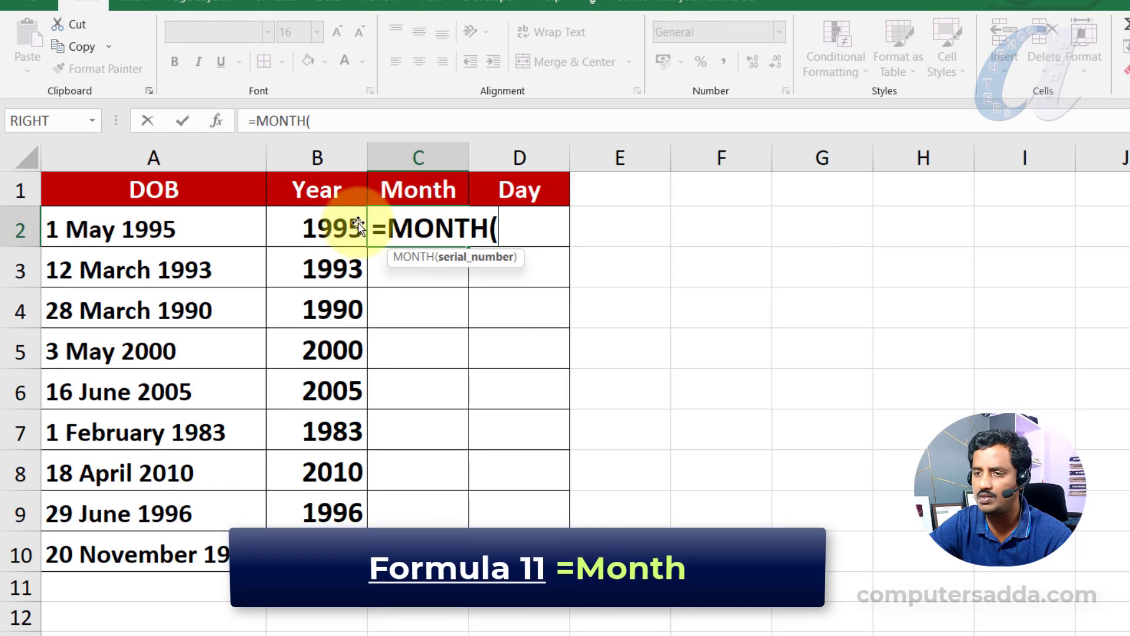
click(157, 235)
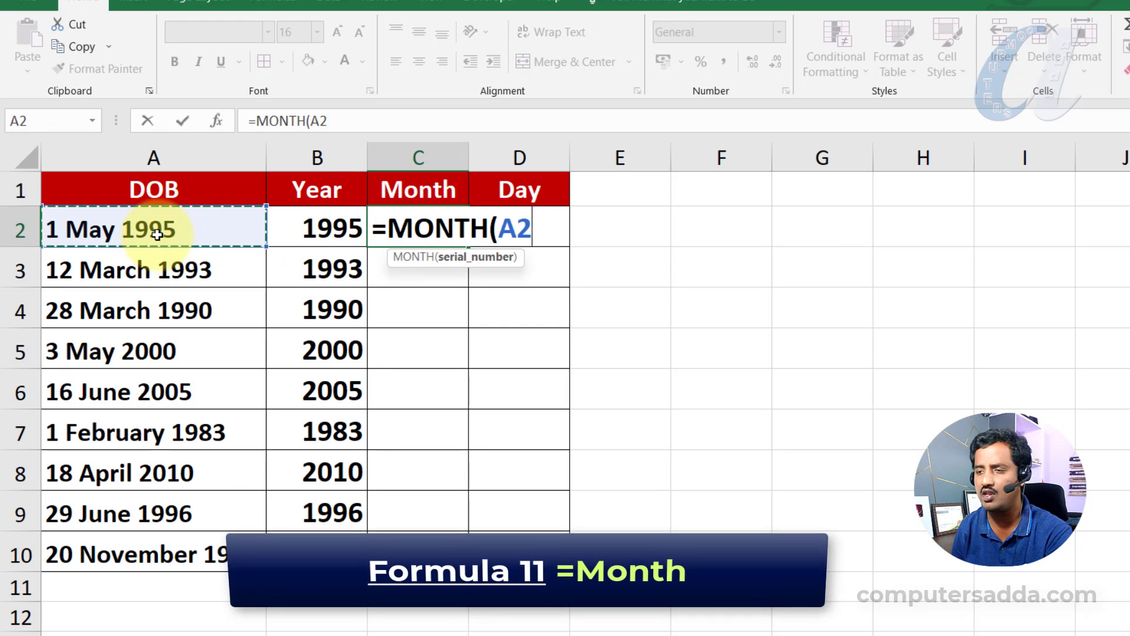
text())
key(Return)
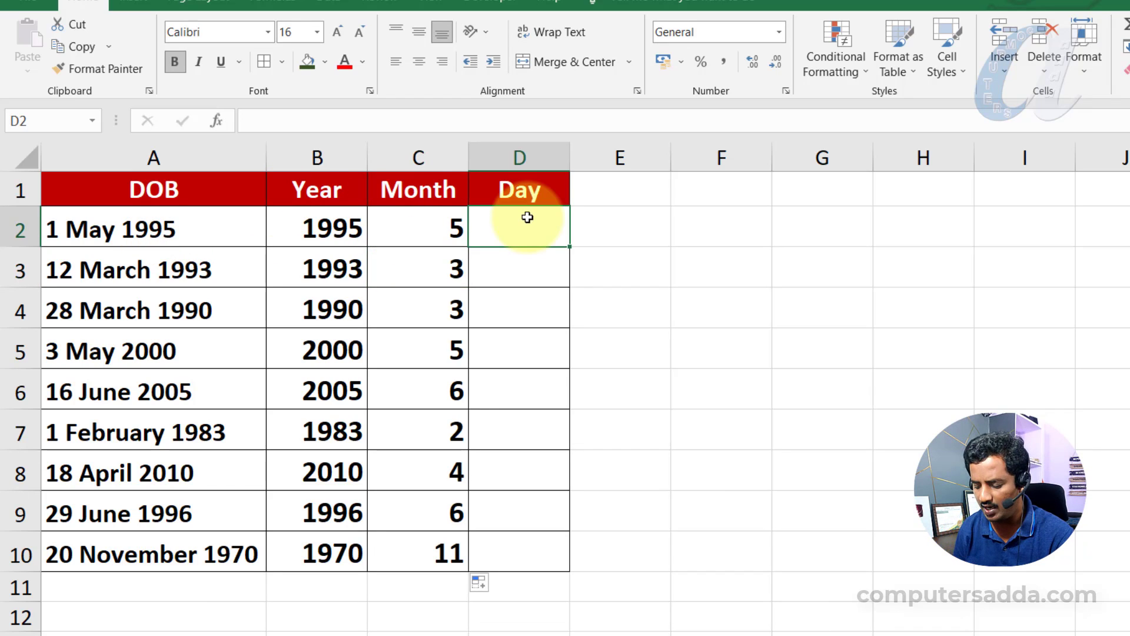
- Enter =DAY(A2) in D2 to extract the day of the month and fill it down to D10
text(=day)
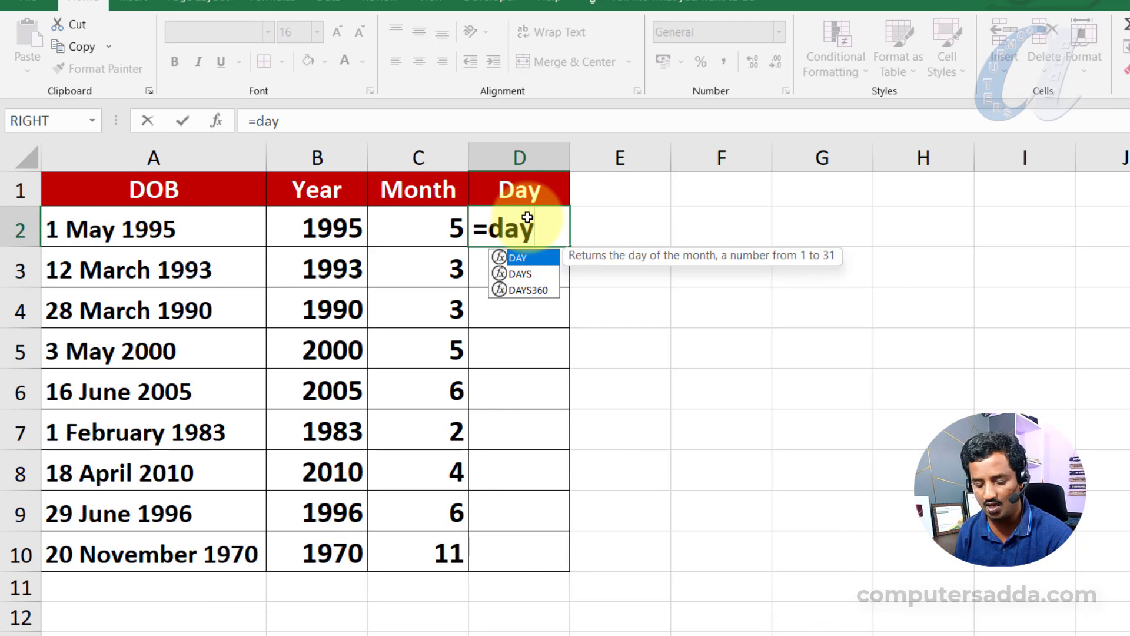
key(Tab)
click(149, 238)
text())
key(Return)
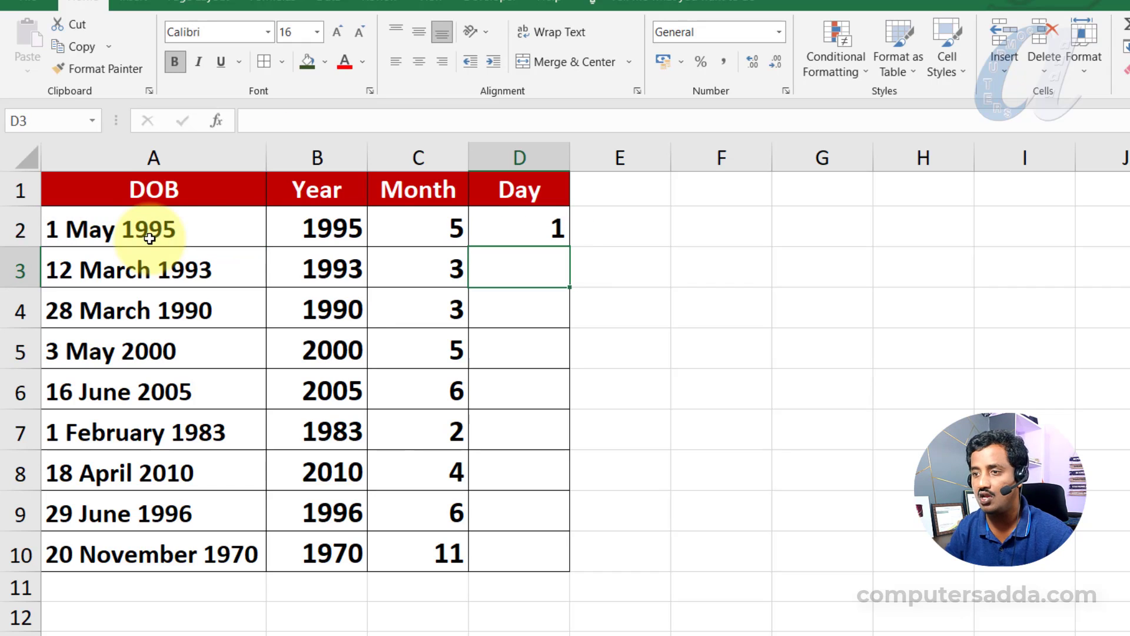
click(517, 235)
double_click(571, 246)
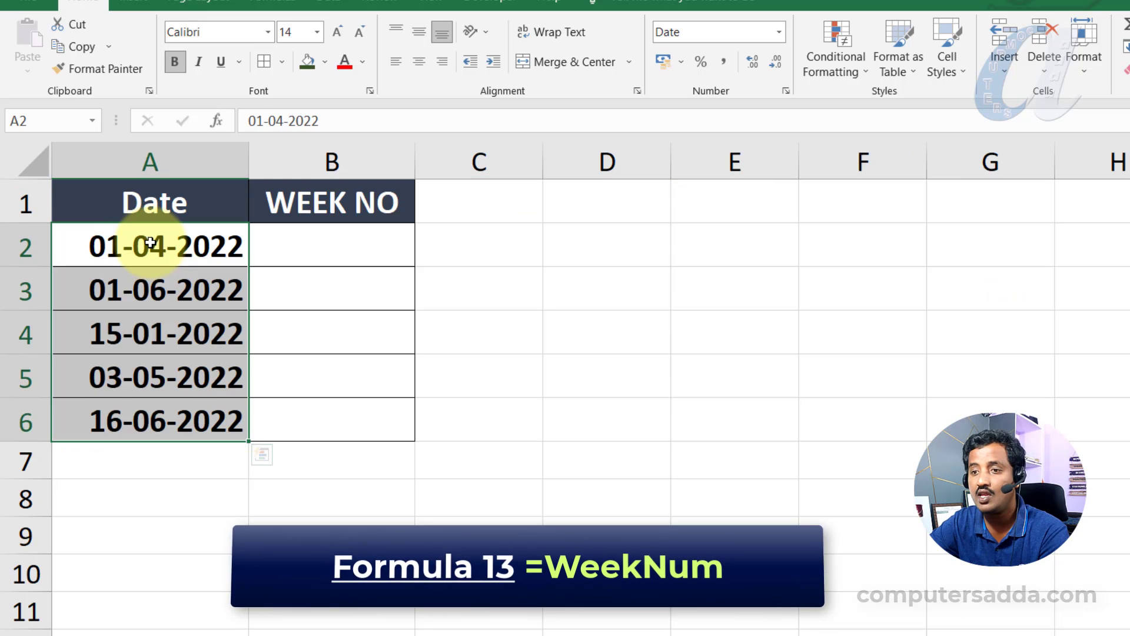
- On the WEEK NO sheet, enter =WEEKNUM(A2) in B2 to get the week number and fill it down to B6
drag(136, 248, 150, 426)
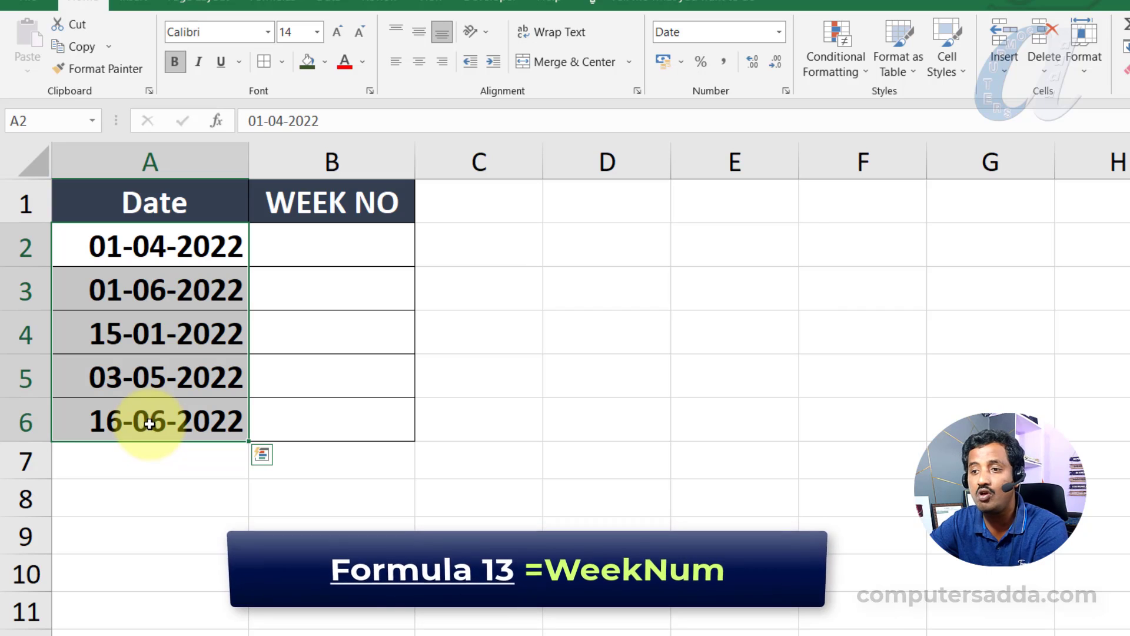
click(320, 248)
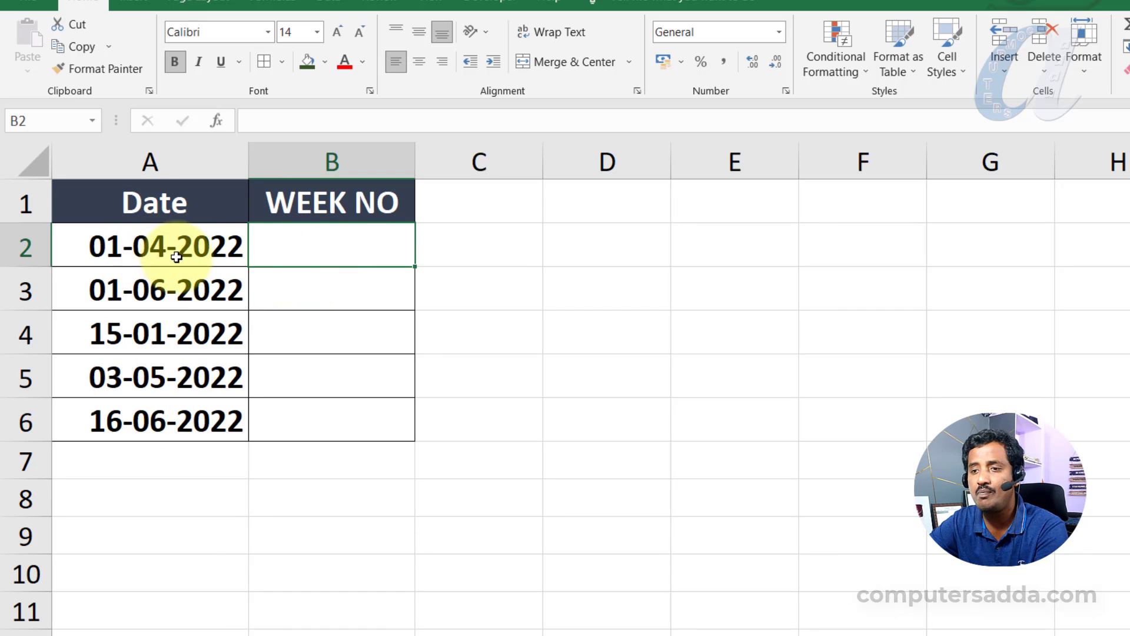
text(=)
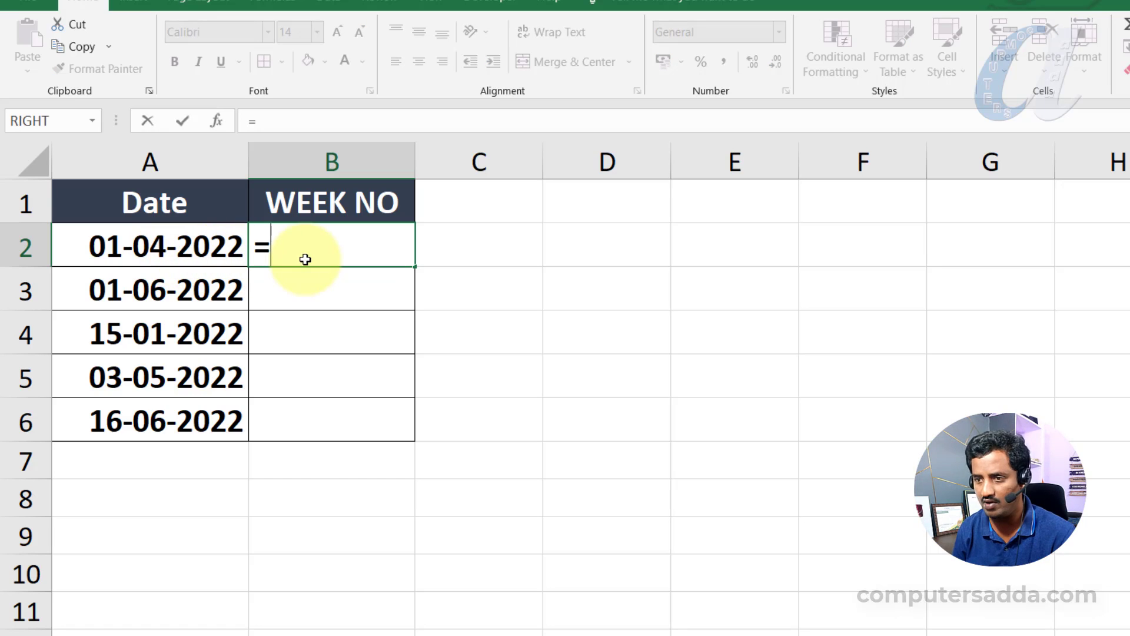
text(week)
key(Down)
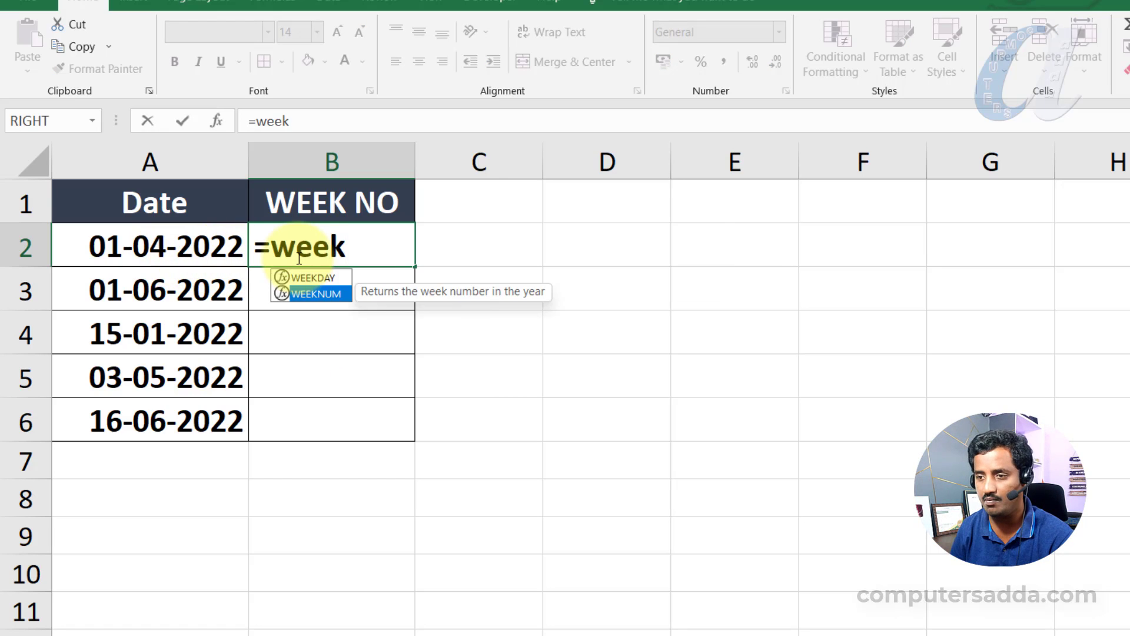
key(Tab)
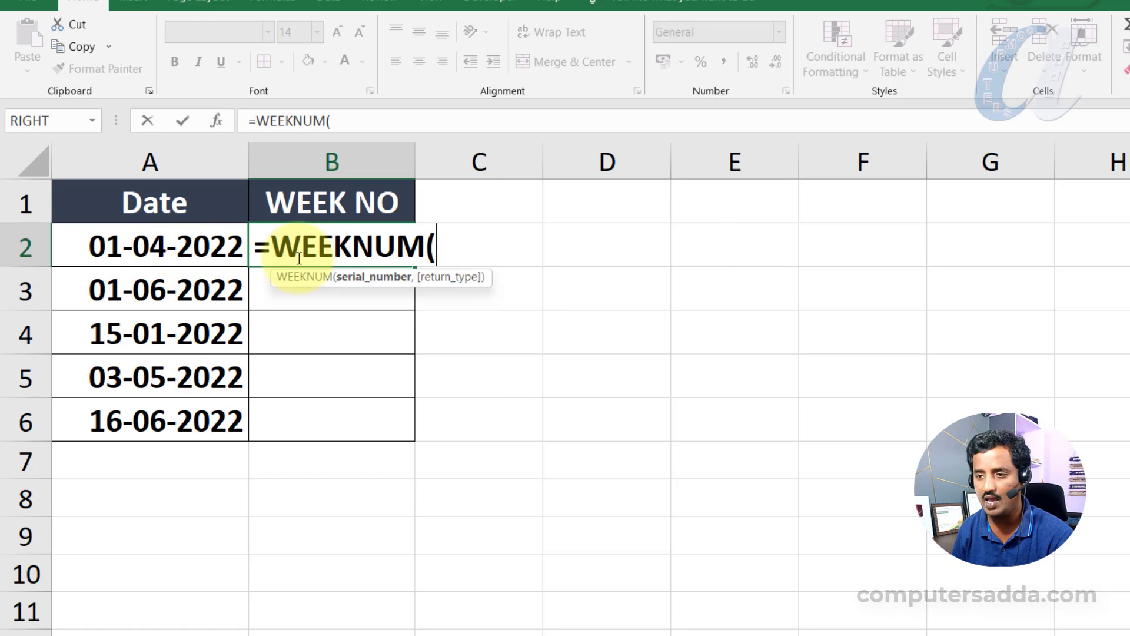
click(207, 251)
text())
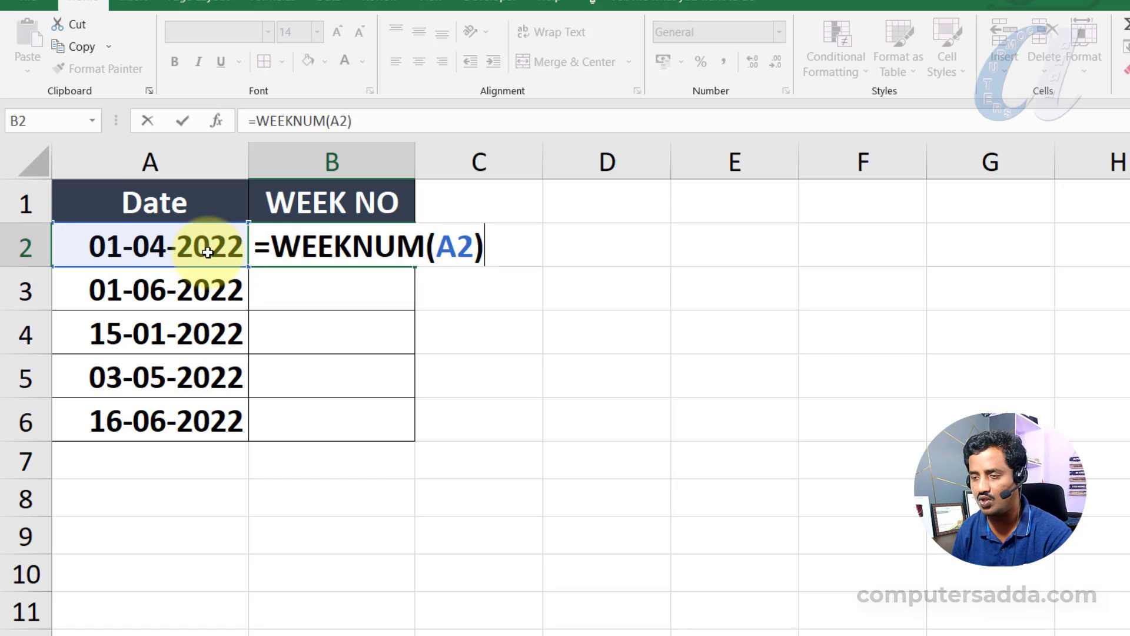
key(Return)
click(320, 244)
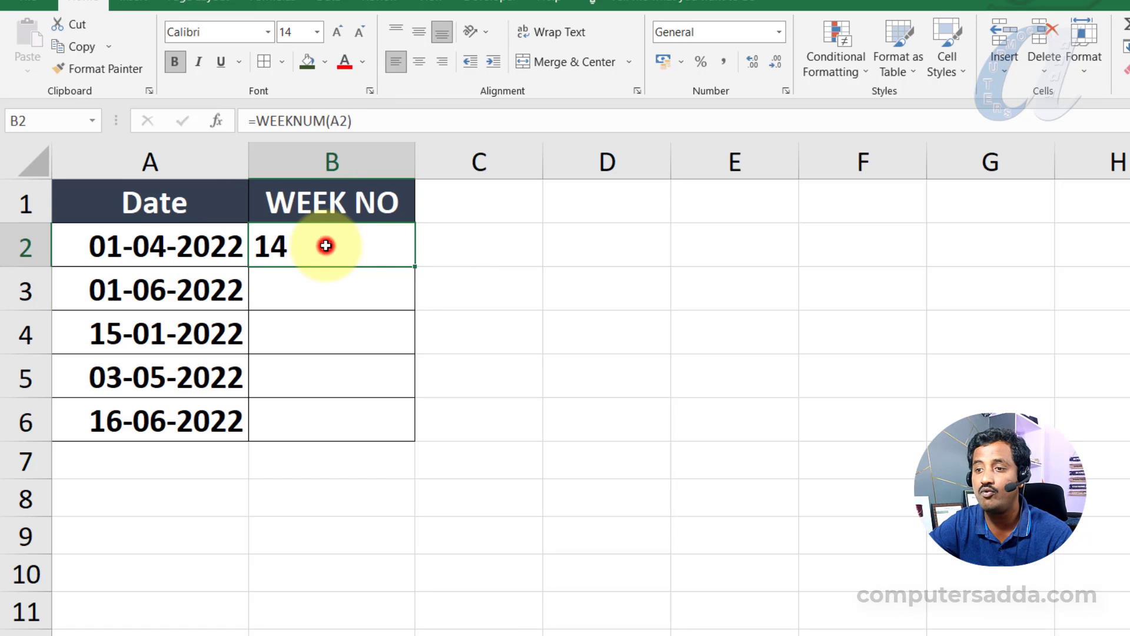
drag(418, 268, 408, 437)
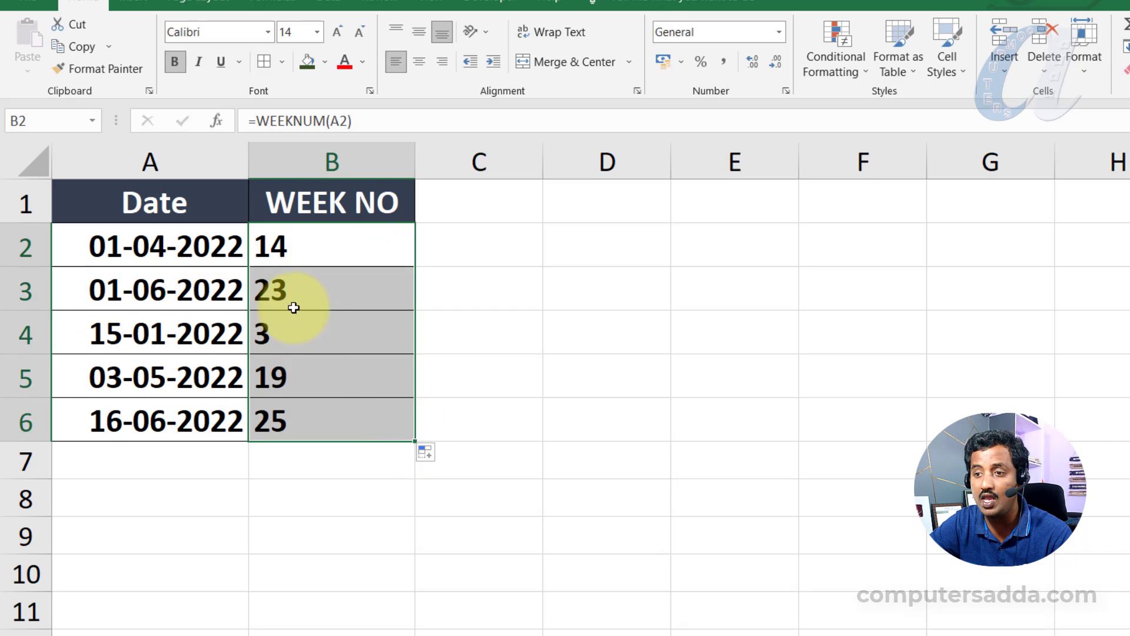
- Append &" week" to the WEEKNUM formula in B2 and fill the updated formula down to B6
click(298, 246)
double_click(299, 244)
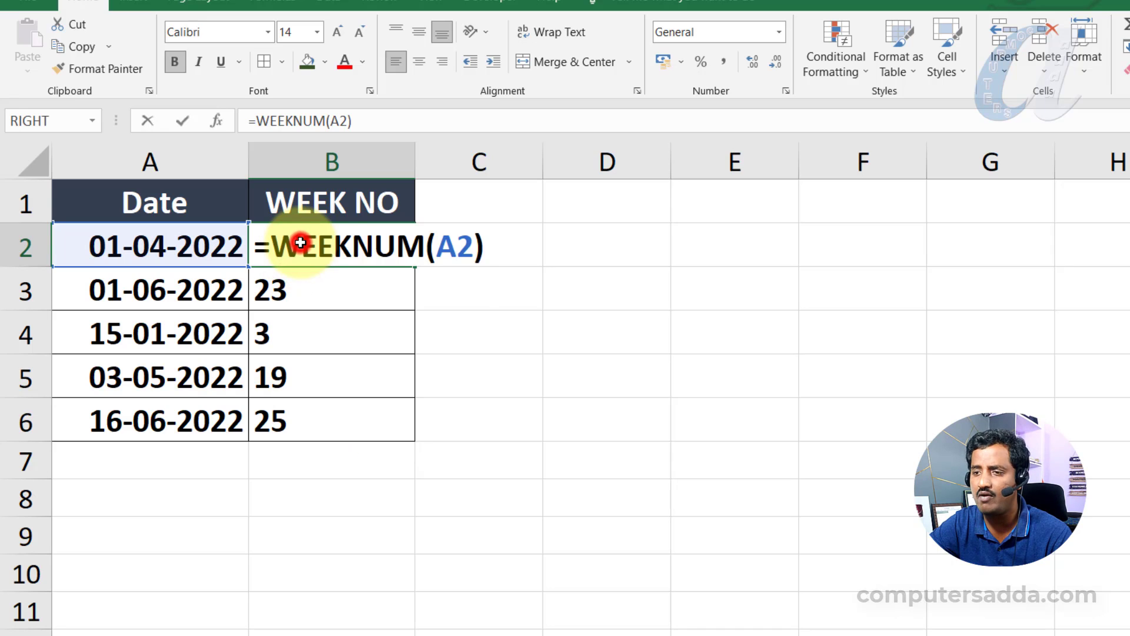
click(492, 248)
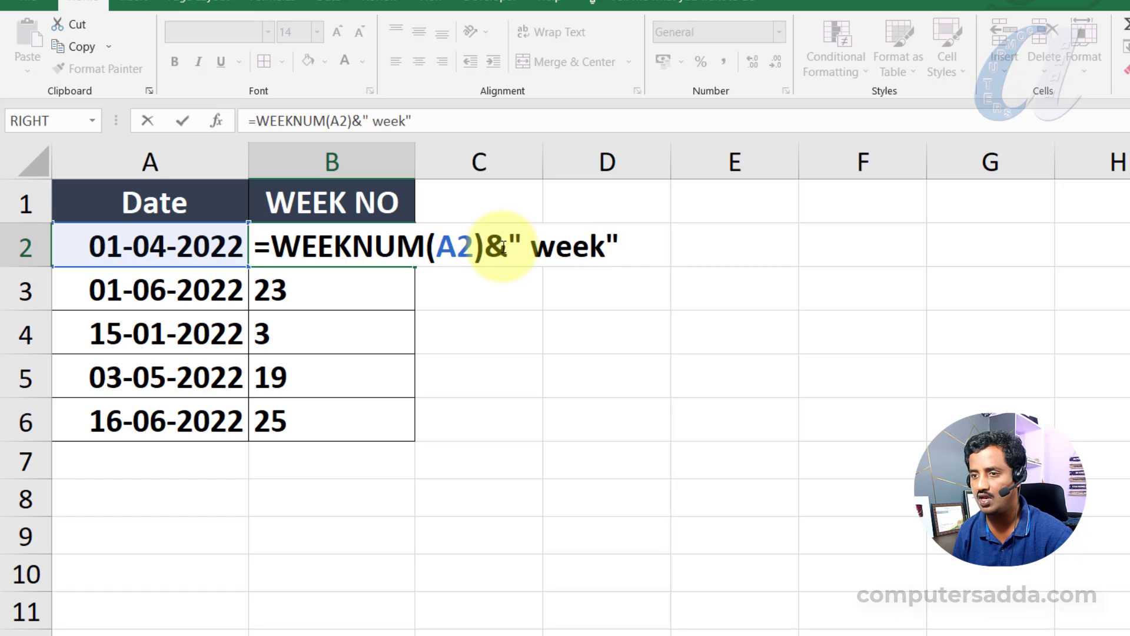
key(Return)
click(401, 247)
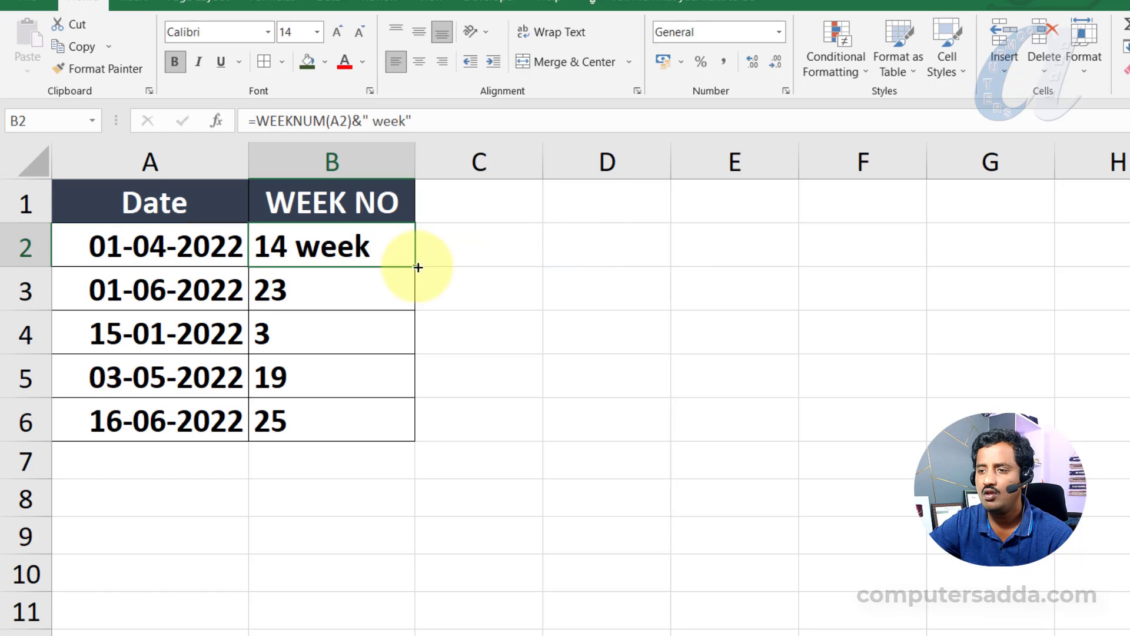
double_click(415, 266)
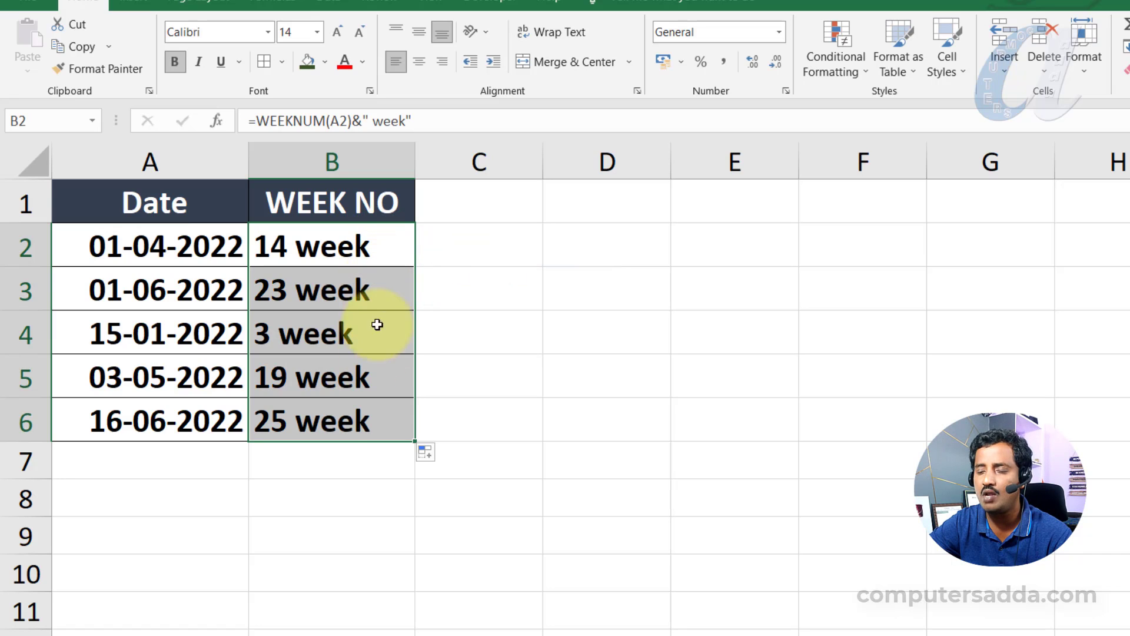